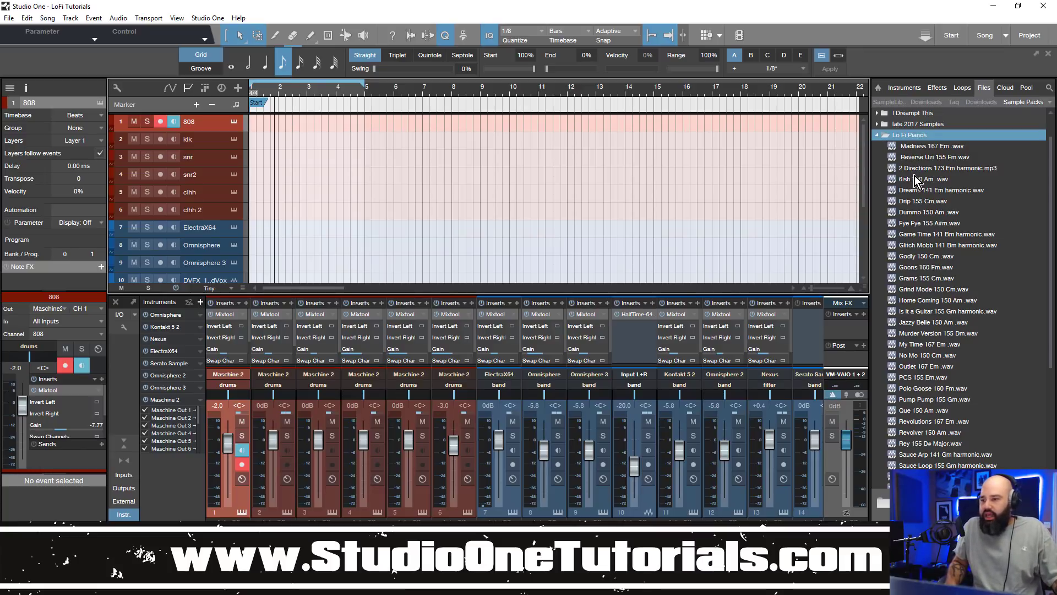
Browse the samples in the Lo Fi Pianos folder and preview Home Coming 150 Am .wav
{"action": "scroll", "coordinate": [990, 210], "scroll_direction": "down", "scroll_amount": 3}
{"action": "scroll", "coordinate": [990, 209], "scroll_direction": "up", "scroll_amount": 5}
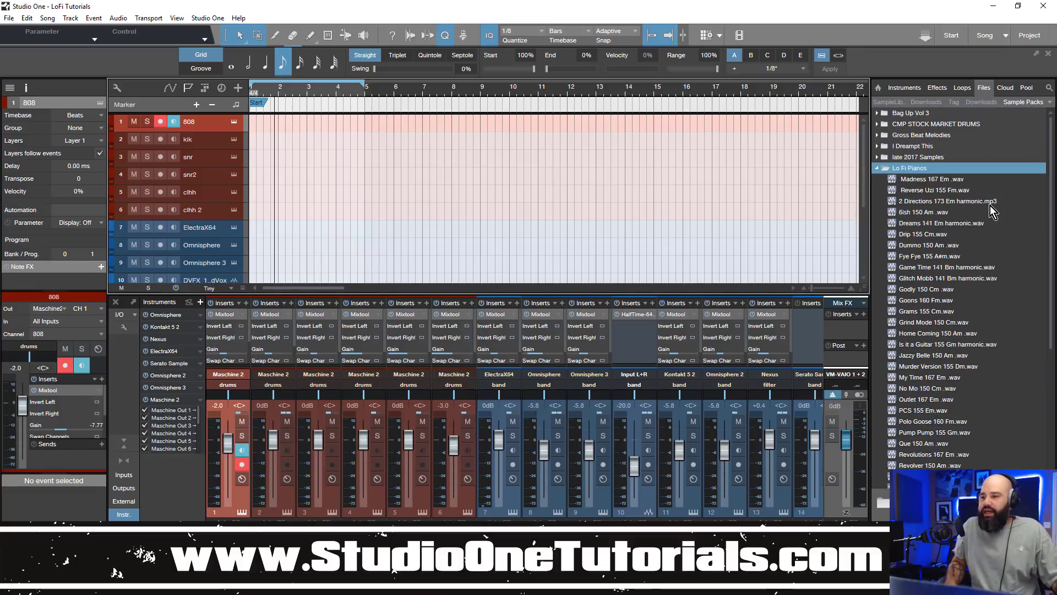
{"action": "scroll", "coordinate": [1000, 187], "scroll_direction": "down", "scroll_amount": 2}
{"action": "scroll", "coordinate": [997, 197], "scroll_direction": "down", "scroll_amount": 4}
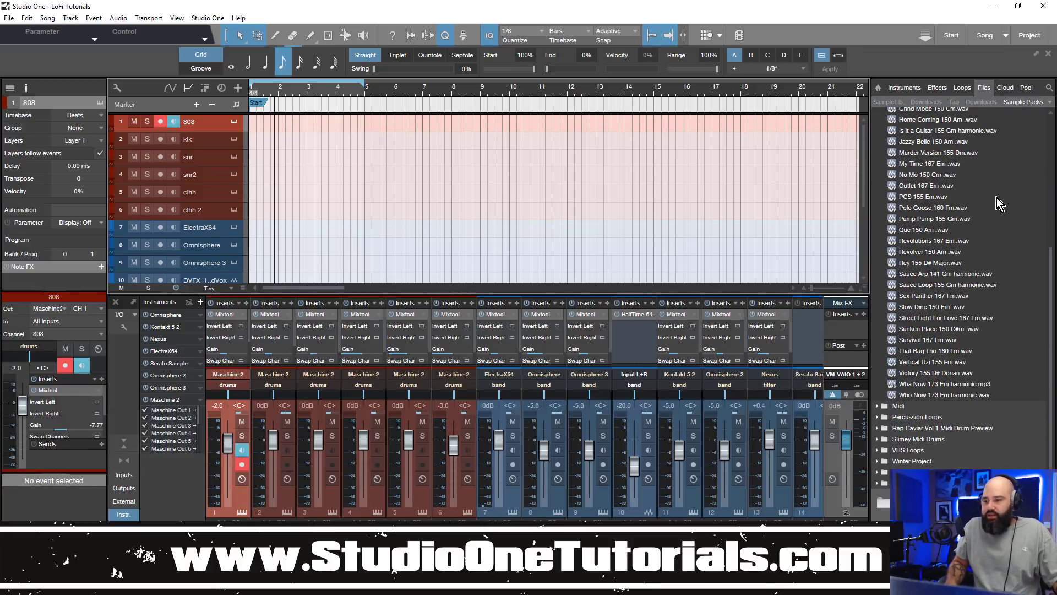
{"action": "scroll", "coordinate": [996, 197], "scroll_direction": "up", "scroll_amount": 5}
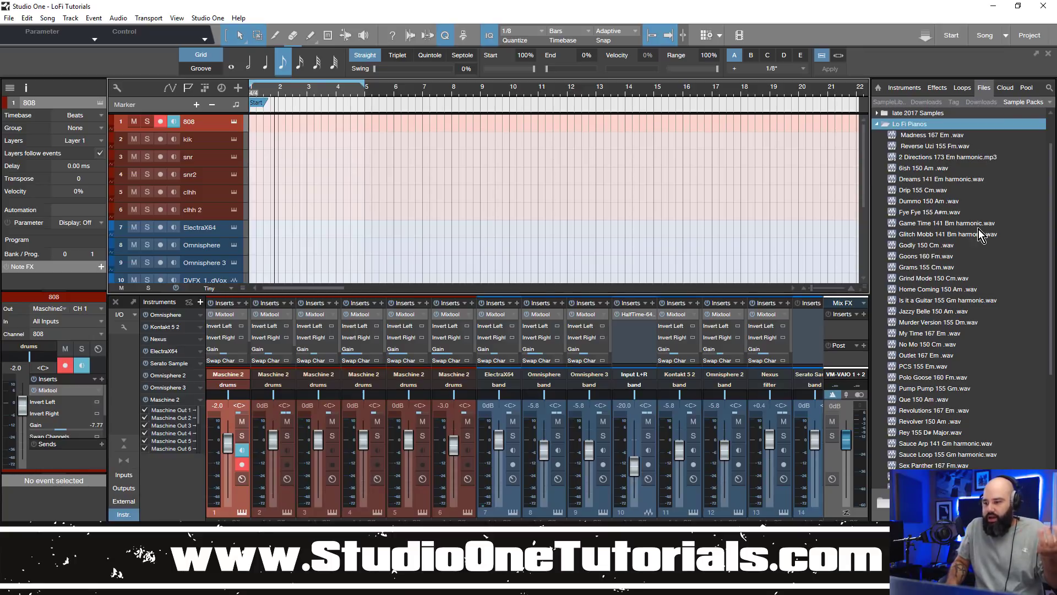
{"action": "scroll", "coordinate": [964, 435], "scroll_direction": "down", "scroll_amount": 3}
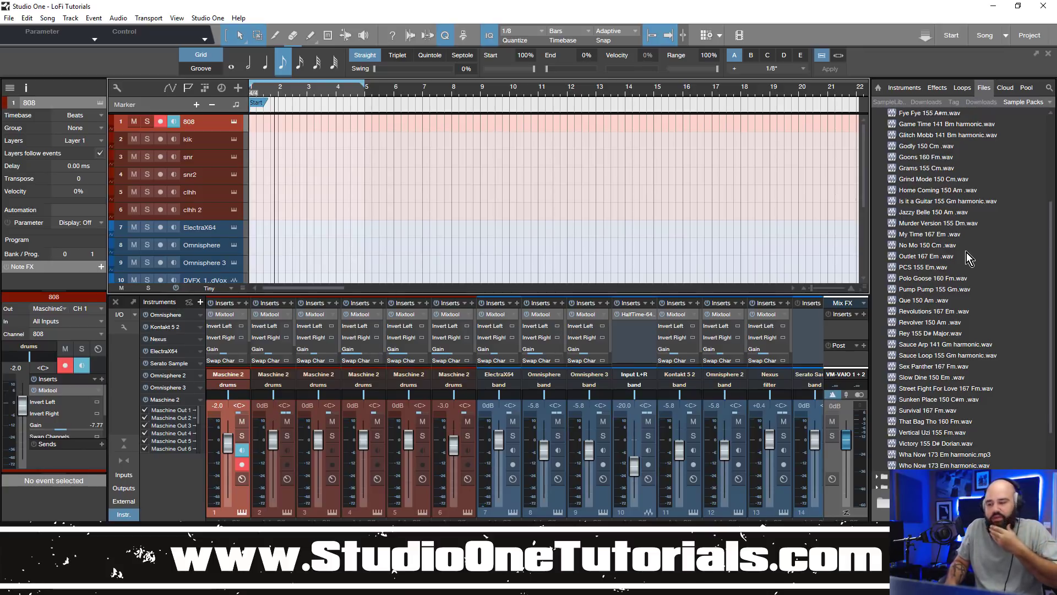
{"action": "scroll", "coordinate": [990, 253], "scroll_direction": "up", "scroll_amount": 4}
{"action": "scroll", "coordinate": [990, 263], "scroll_direction": "down", "scroll_amount": 3}
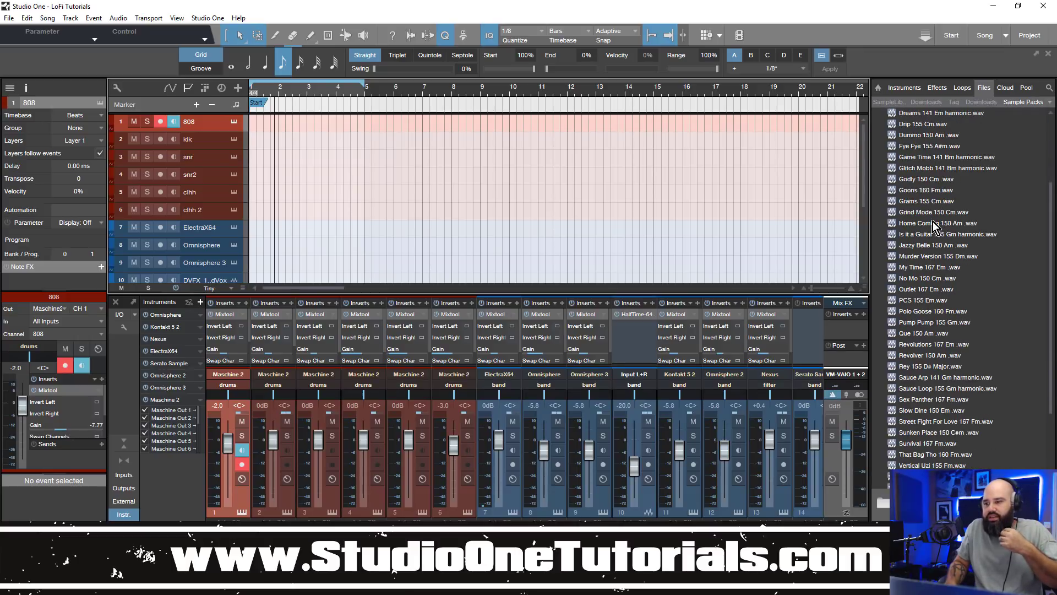
{"action": "left_click", "coordinate": [929, 224]}
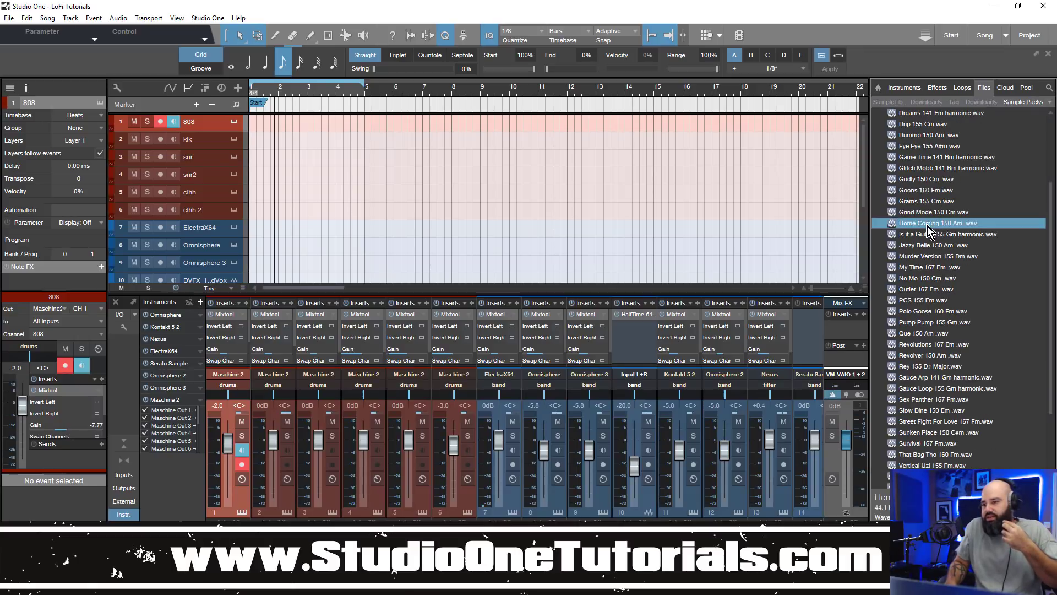
{"action": "key", "text": "space"}
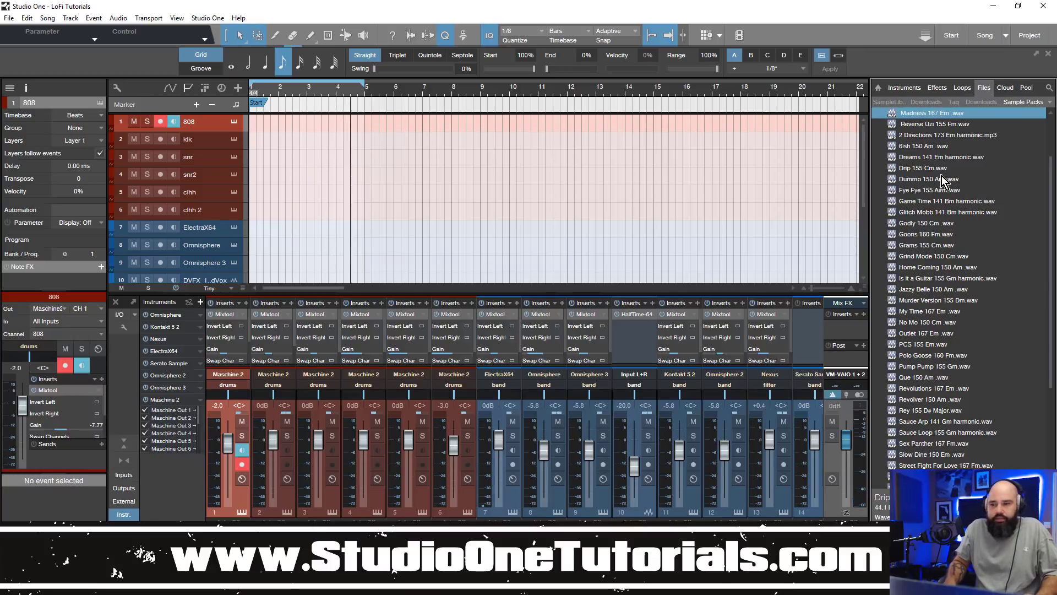
Add Drip 155 Cm.wav to the arrangement at bar 1 on a new audio track below clhh 2
{"action": "left_click", "coordinate": [933, 170]}
{"action": "left_click_drag", "start_coordinate": [932, 170], "coordinate": [859, 188]}
{"action": "left_click_drag", "start_coordinate": [919, 169], "coordinate": [256, 227]}
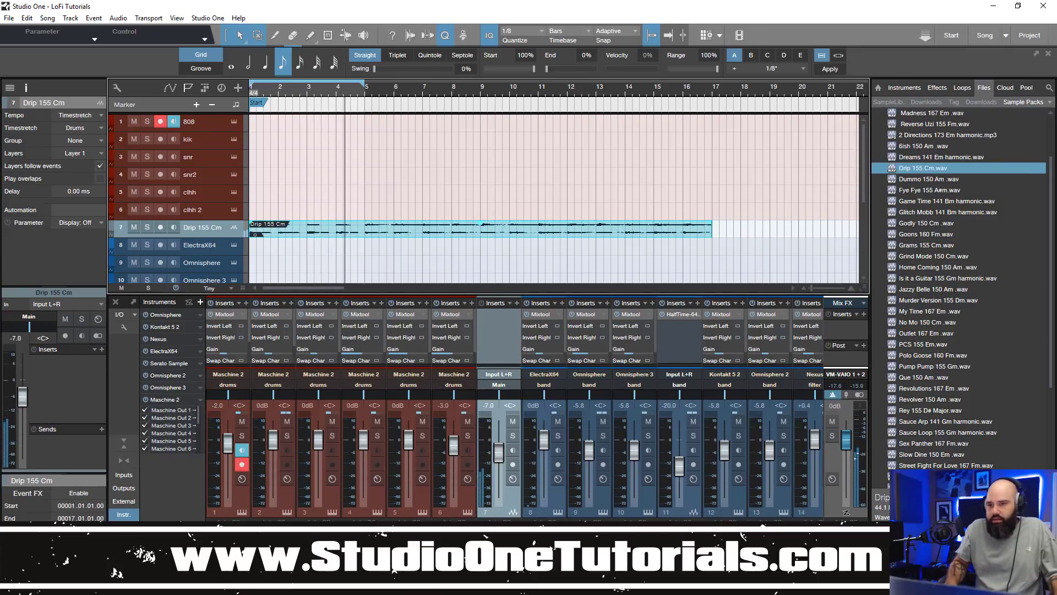
{"action": "key", "text": "space"}
{"action": "scroll", "coordinate": [482, 241], "scroll_direction": "up", "scroll_amount": 3}
{"action": "scroll", "coordinate": [485, 236], "scroll_direction": "up", "scroll_amount": 1}
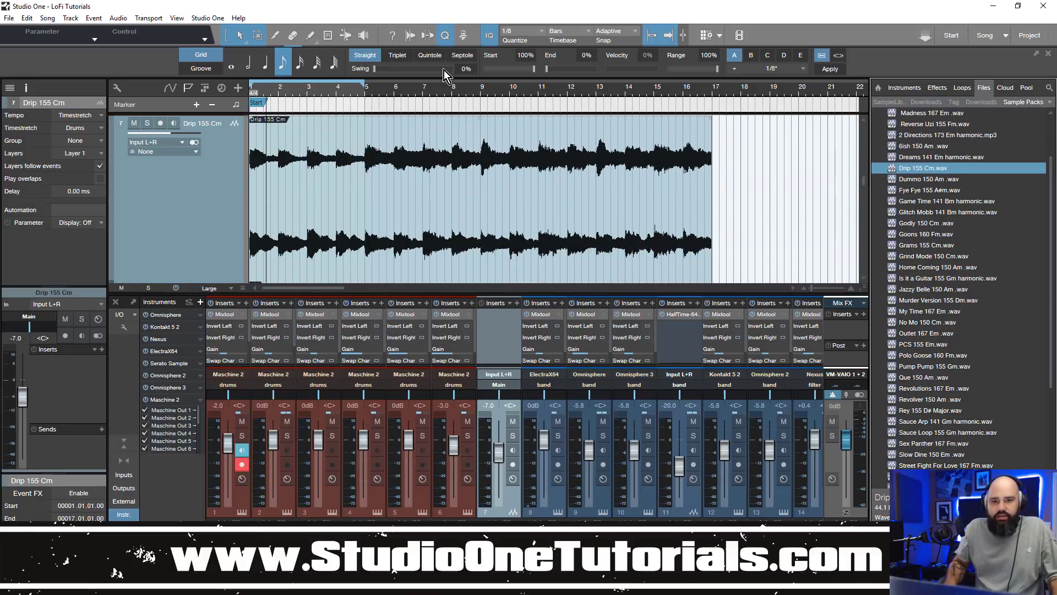
Play back the Drip 155 Cm clip and hide the mixer to give the arrangement more room
{"action": "left_click_drag", "start_coordinate": [426, 91], "coordinate": [485, 98]}
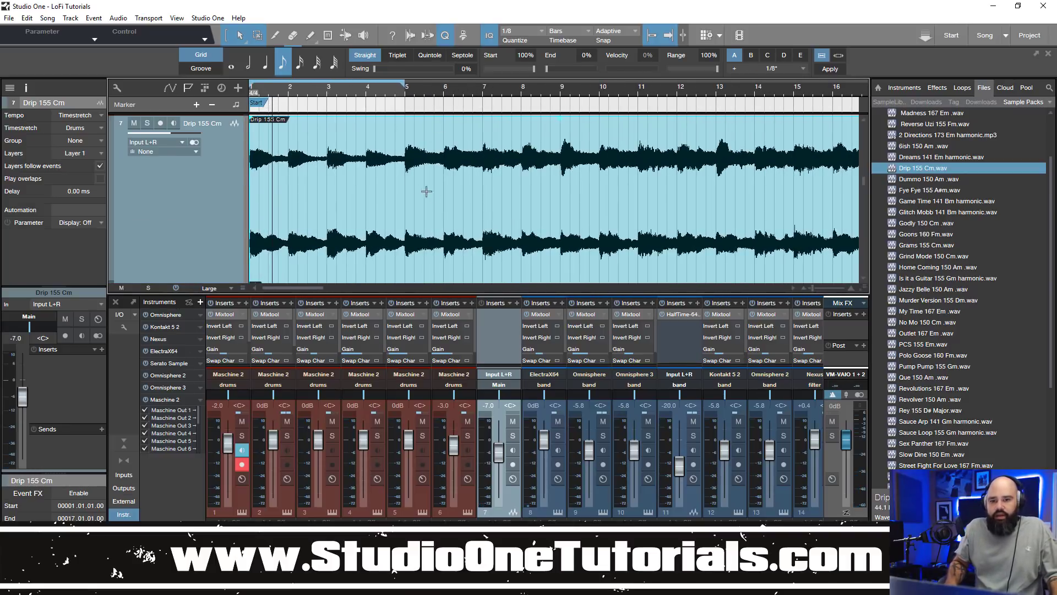
{"action": "right_click", "coordinate": [465, 224]}
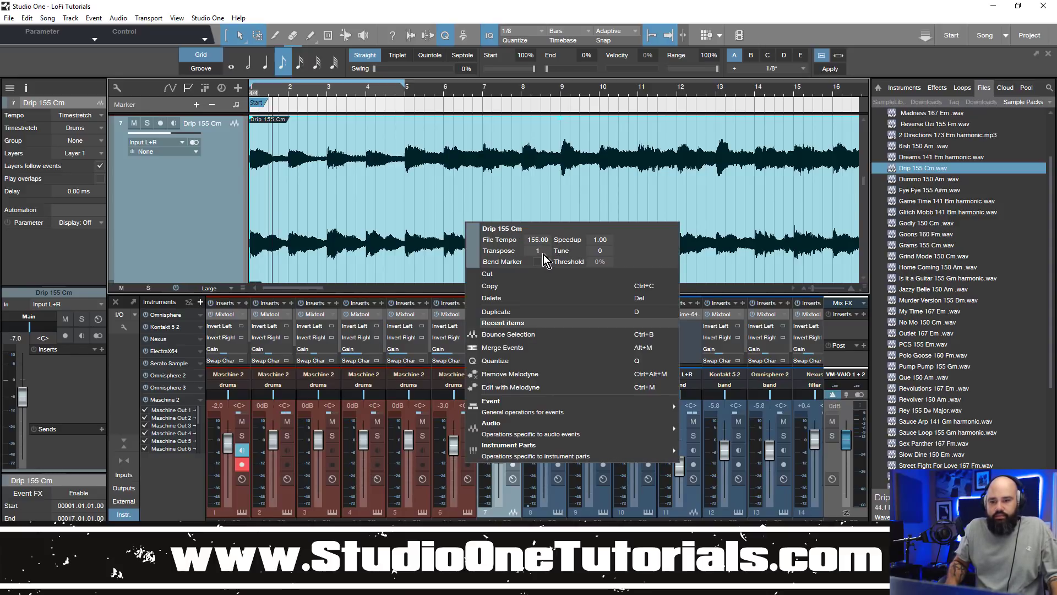
{"action": "left_click", "coordinate": [542, 123]}
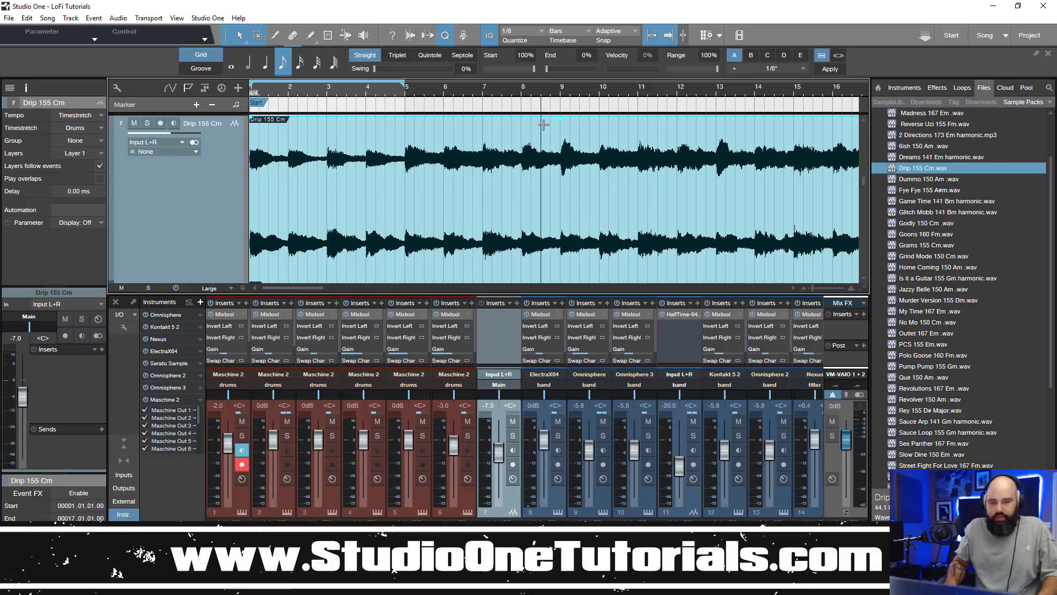
{"action": "key", "text": "space"}
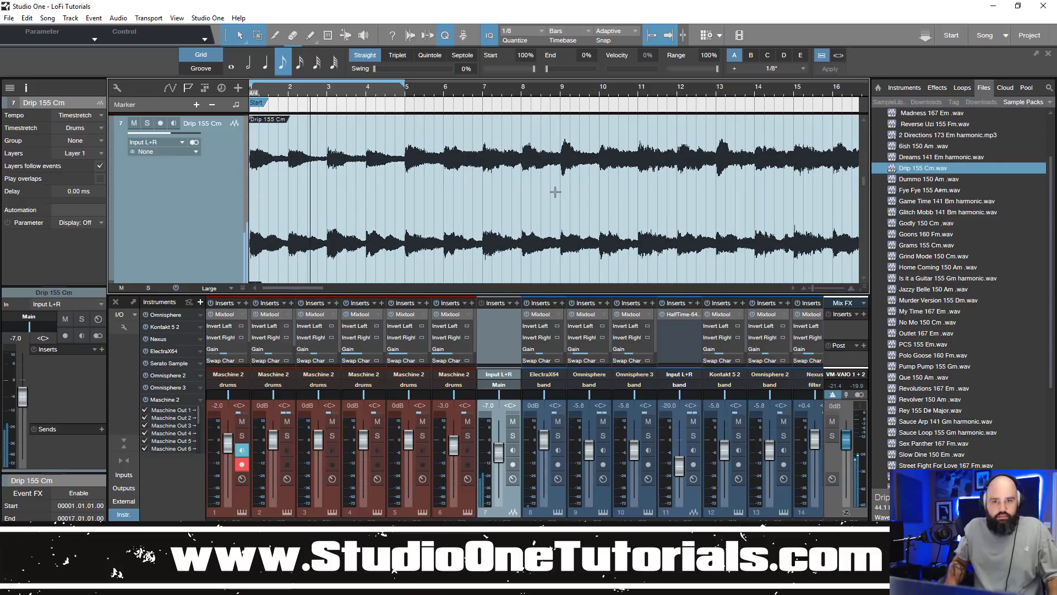
{"action": "key", "text": "F3"}
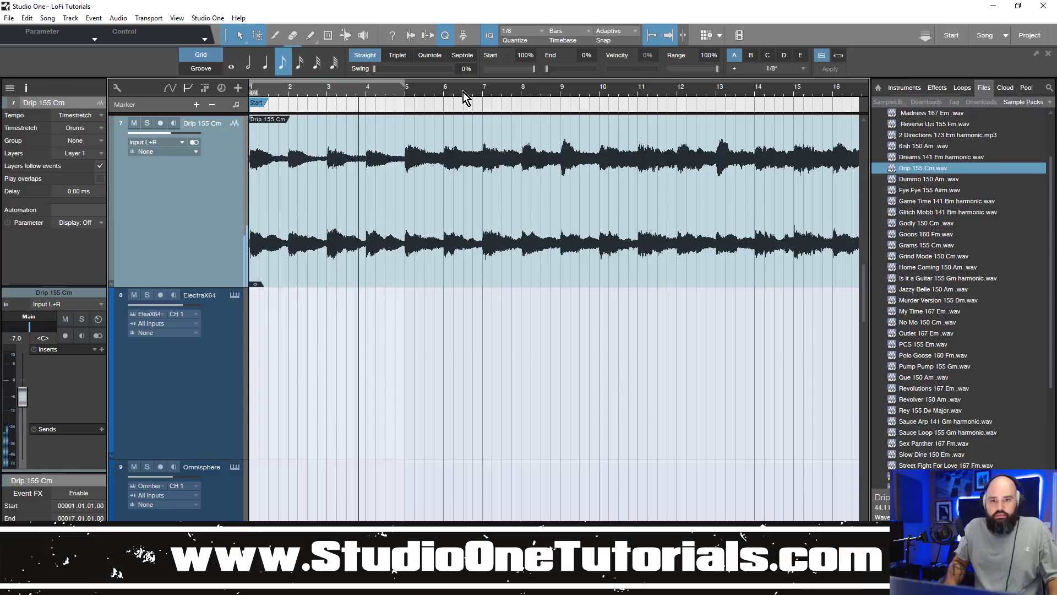
{"action": "scroll", "coordinate": [479, 87], "scroll_direction": "down", "scroll_amount": 5}
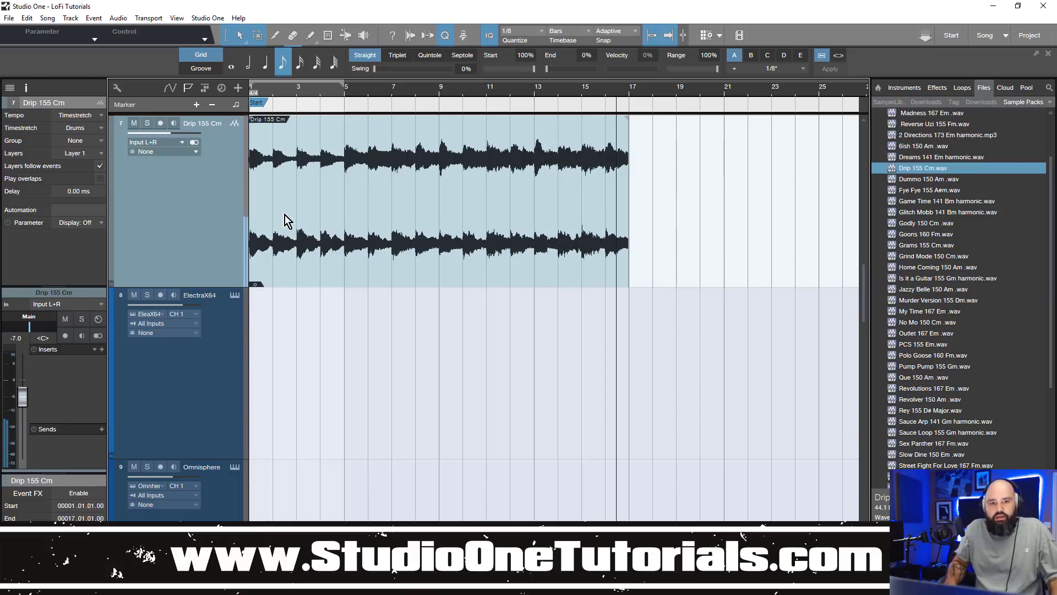
Trim the Drip 155 Cm clip to its second half from bar 9 and move it to bar 1
{"action": "left_click_drag", "start_coordinate": [248, 178], "coordinate": [439, 179]}
{"action": "left_click_drag", "start_coordinate": [561, 259], "coordinate": [368, 247]}
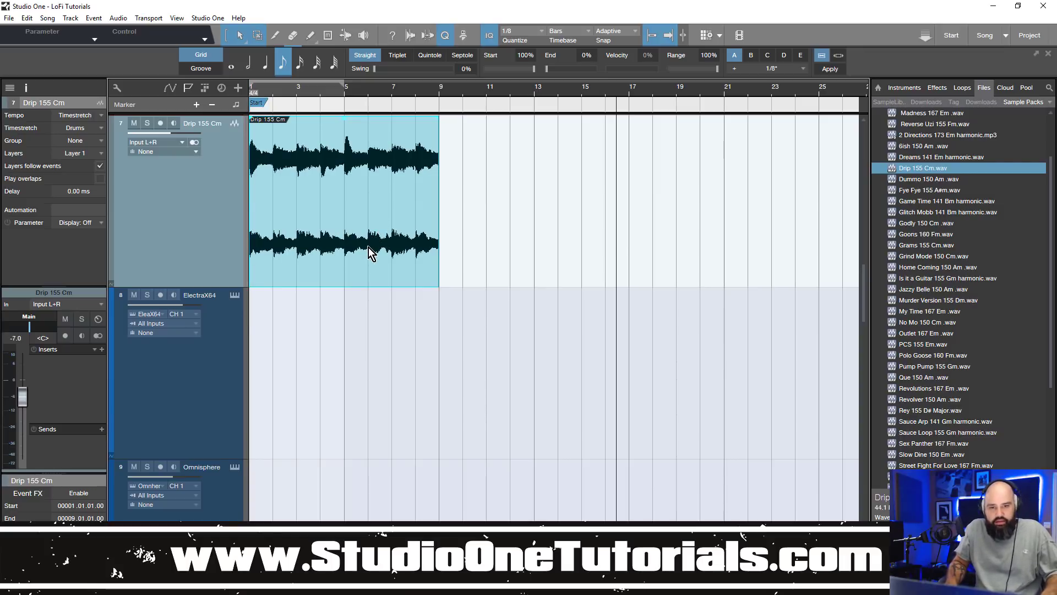
{"action": "left_click_drag", "start_coordinate": [373, 263], "coordinate": [354, 261]}
Edit the trimmed clip with Melodyne and copy its detected notes as a MIDI part at bar 1 of the Nexus track
{"action": "right_click", "coordinate": [359, 261]}
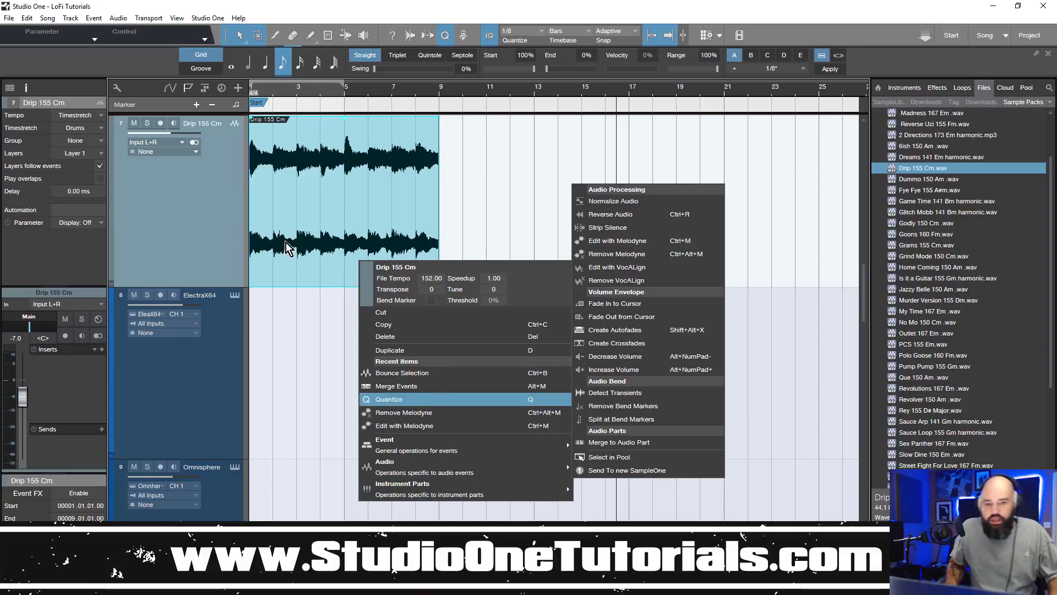
{"action": "left_click", "coordinate": [404, 426]}
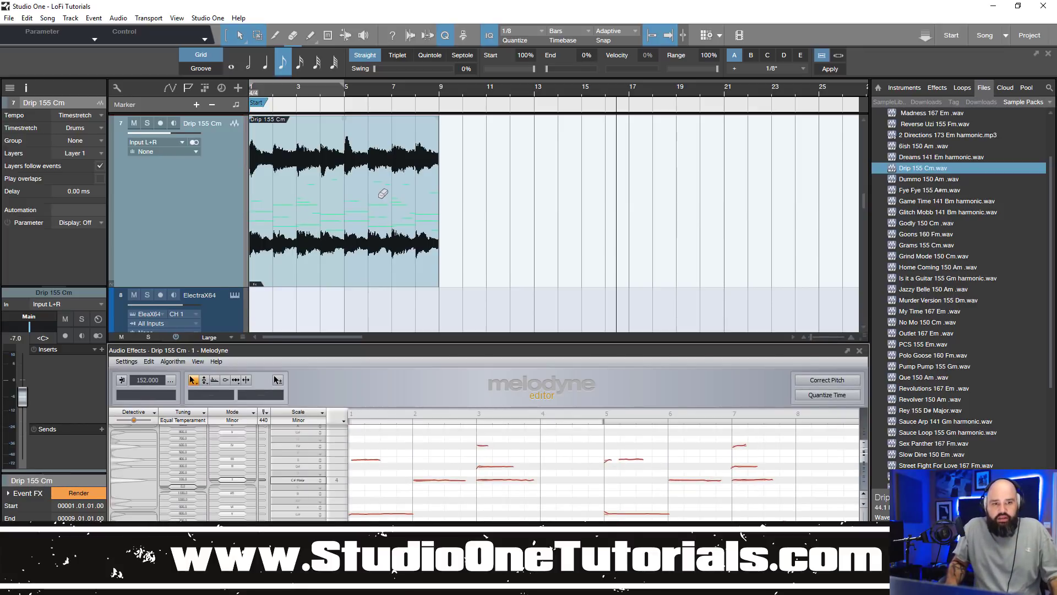
{"action": "scroll", "coordinate": [379, 204], "scroll_direction": "down", "scroll_amount": 3}
{"action": "scroll", "coordinate": [383, 206], "scroll_direction": "down", "scroll_amount": 2}
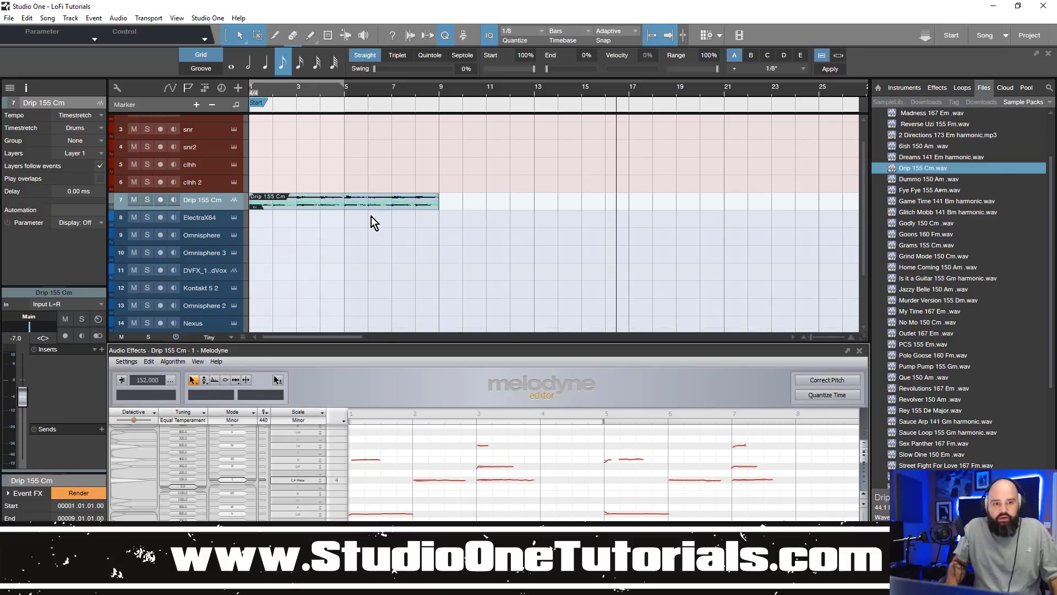
{"action": "scroll", "coordinate": [349, 250], "scroll_direction": "down", "scroll_amount": 2}
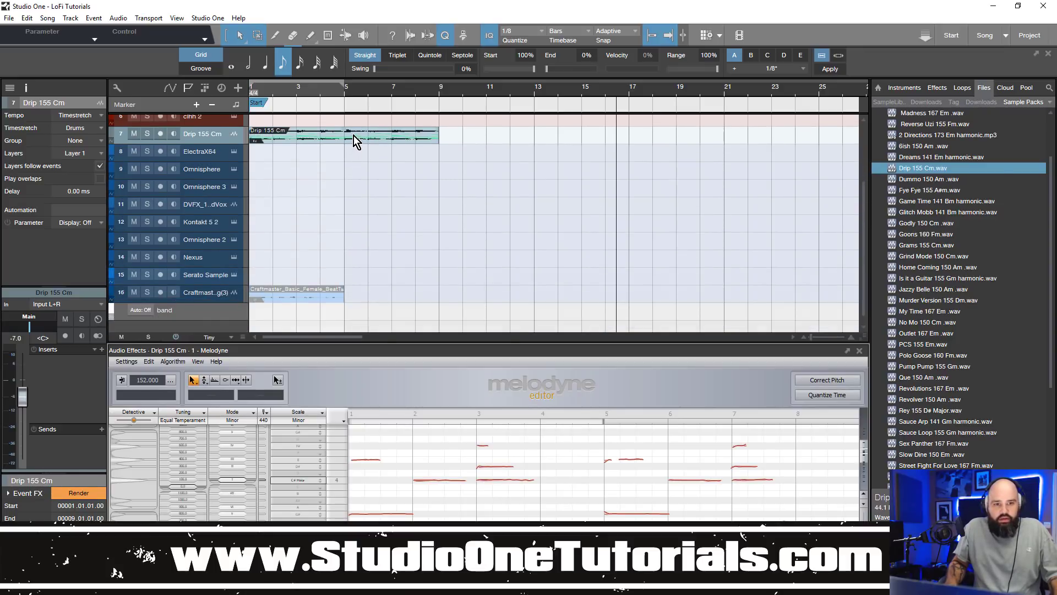
{"action": "left_click_drag", "start_coordinate": [354, 135], "coordinate": [350, 253]}
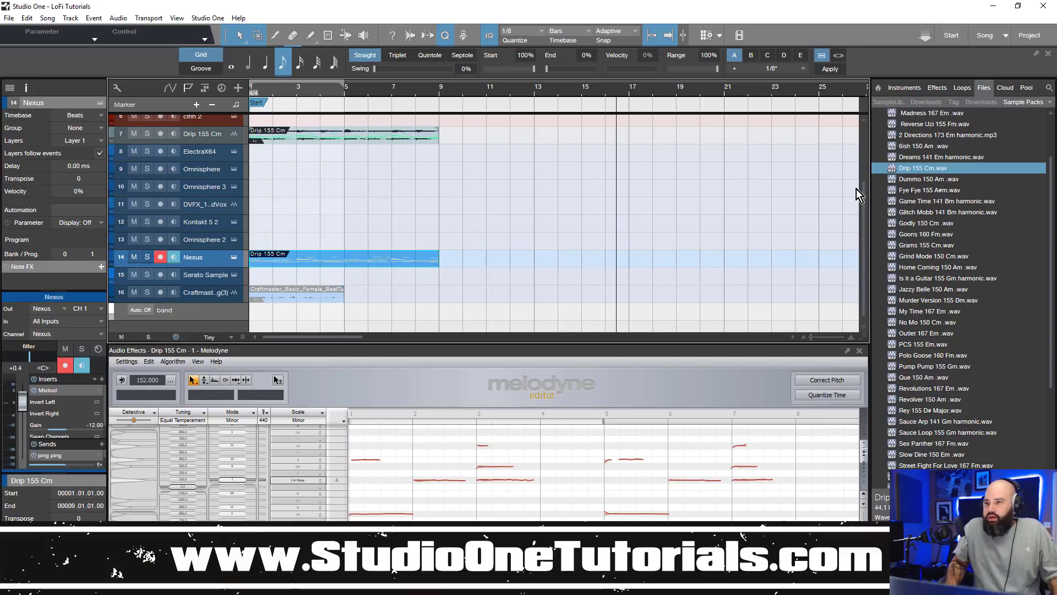
Replace the Nexus instrument on track 14 with Scaler_x64
{"action": "left_click", "coordinate": [906, 88]}
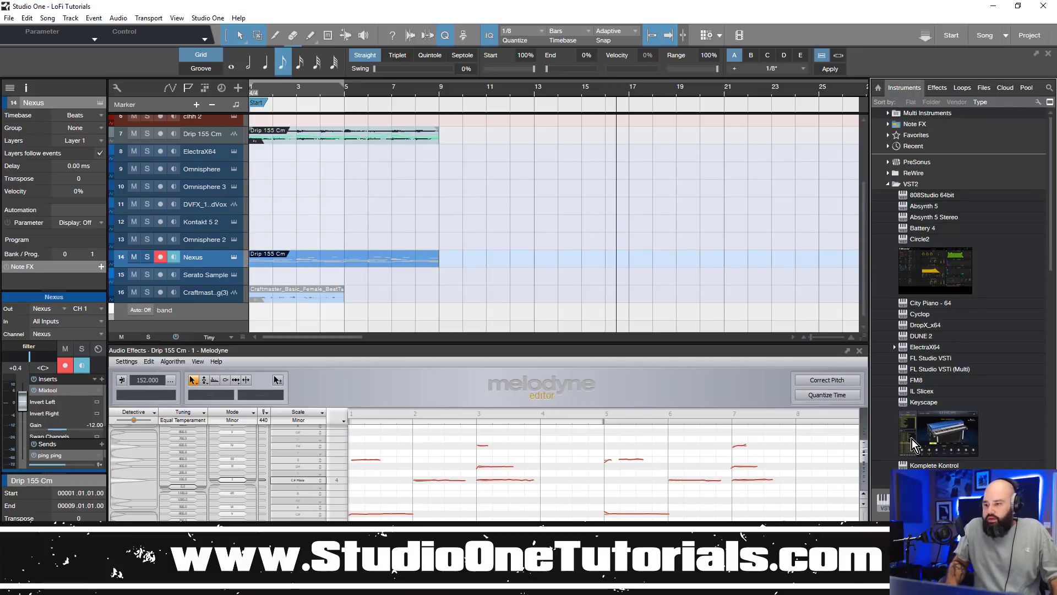
{"action": "scroll", "coordinate": [921, 425], "scroll_direction": "down", "scroll_amount": 6}
{"action": "scroll", "coordinate": [936, 375], "scroll_direction": "down", "scroll_amount": 3}
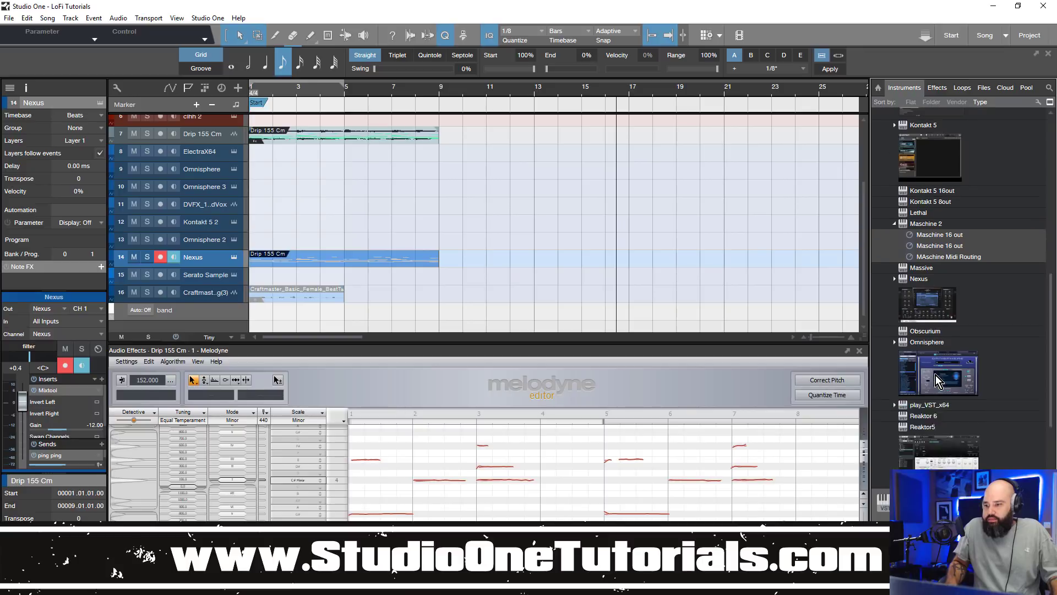
{"action": "left_click_drag", "start_coordinate": [936, 419], "coordinate": [242, 260]}
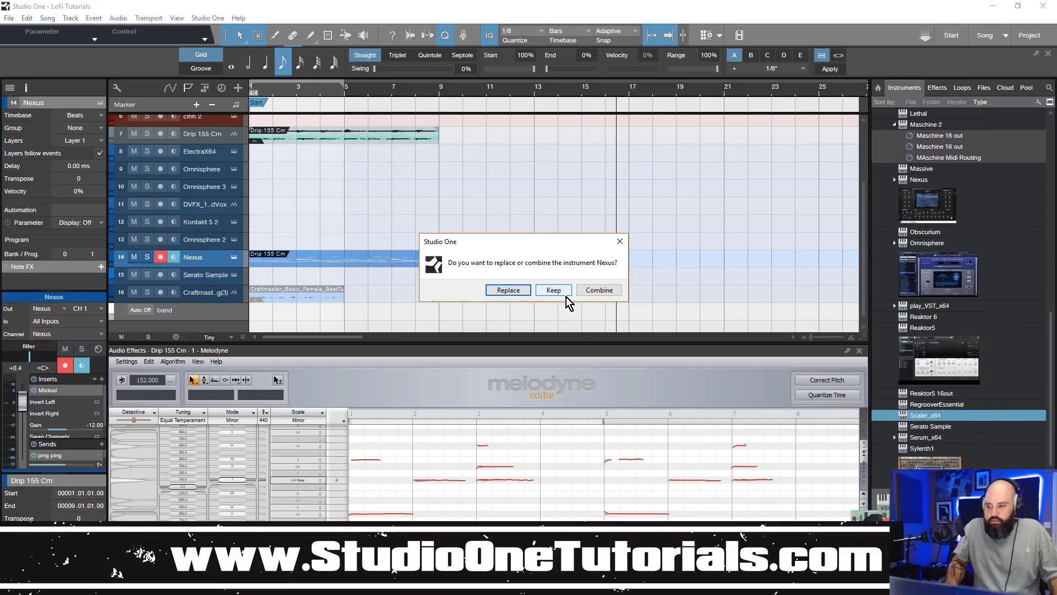
{"action": "left_click", "coordinate": [518, 290]}
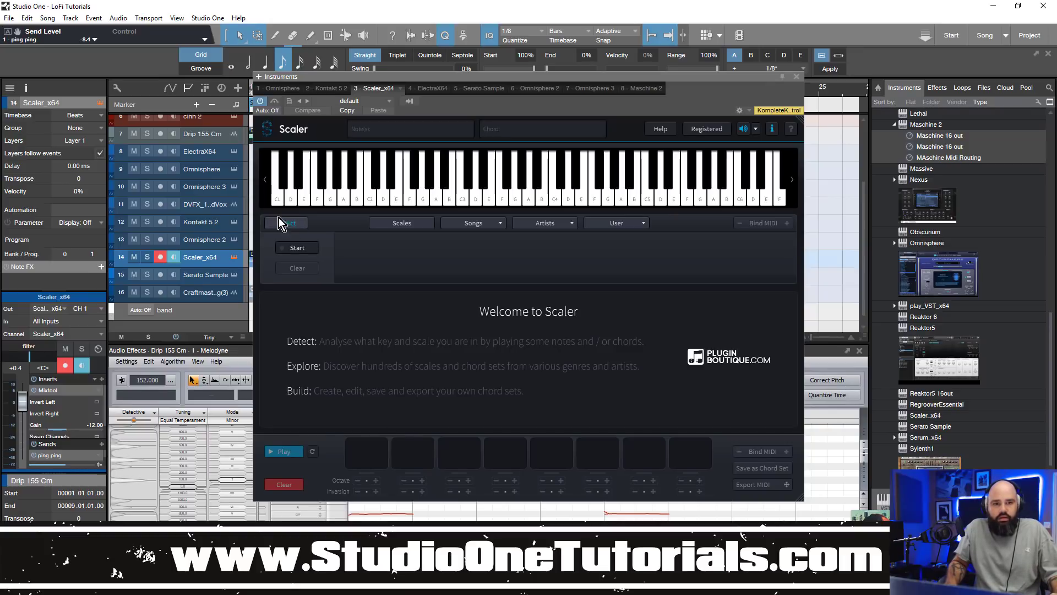
Mute the Drip 155 Cm track and run Scaler's chord detection on the extracted MIDI part
{"action": "left_click", "coordinate": [134, 134]}
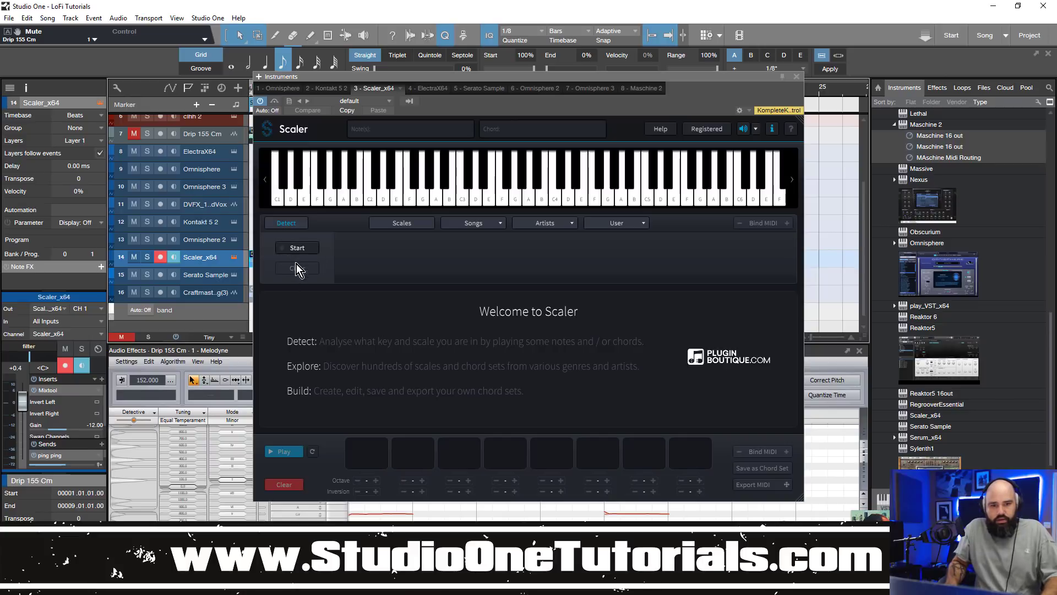
{"action": "left_click", "coordinate": [317, 257]}
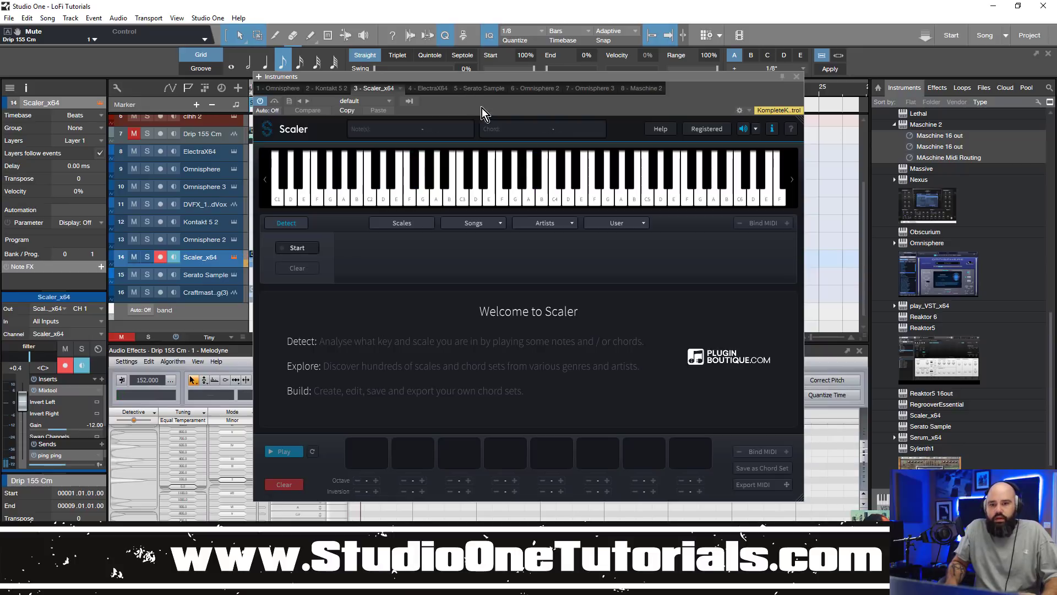
{"action": "left_click", "coordinate": [315, 248]}
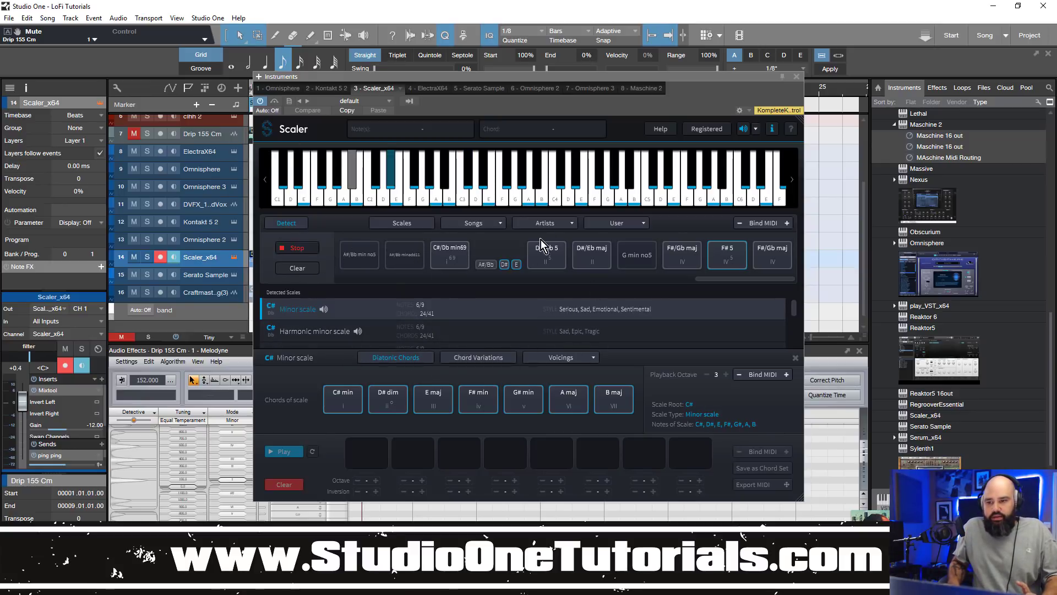
{"action": "left_click_drag", "start_coordinate": [712, 278], "coordinate": [309, 295]}
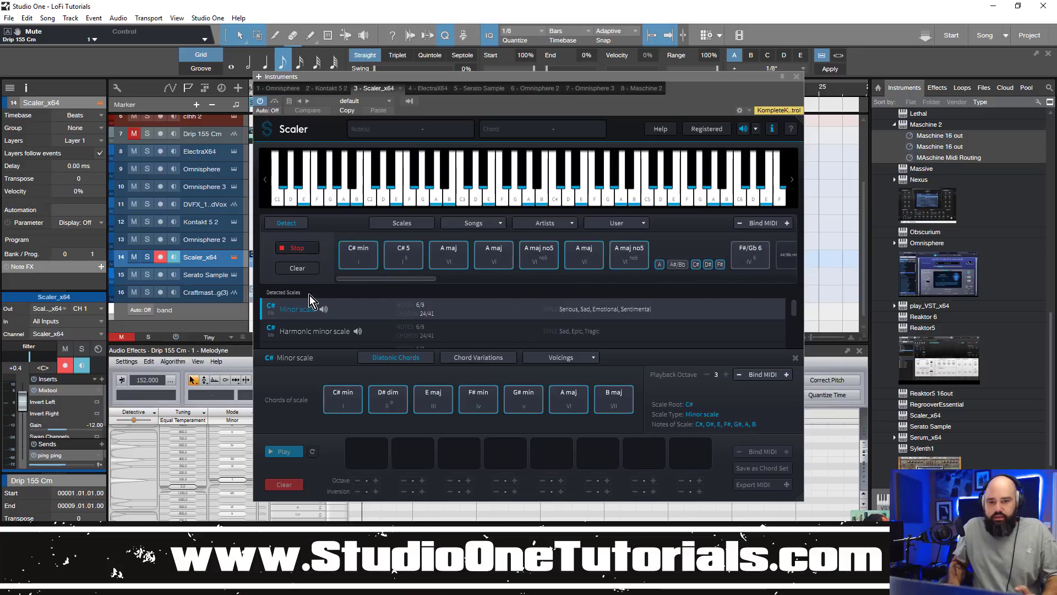
{"action": "left_click", "coordinate": [356, 266]}
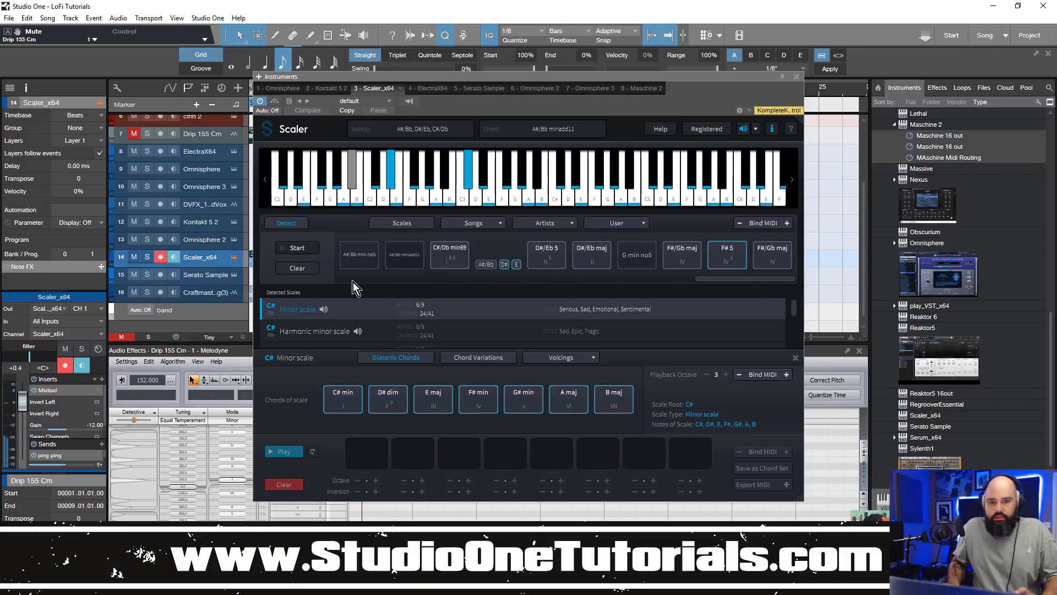
Audition the detected C# min and C# 5 chords and place C# 5 in the first progression slot
{"action": "left_click", "coordinate": [343, 280]}
{"action": "left_click", "coordinate": [355, 256]}
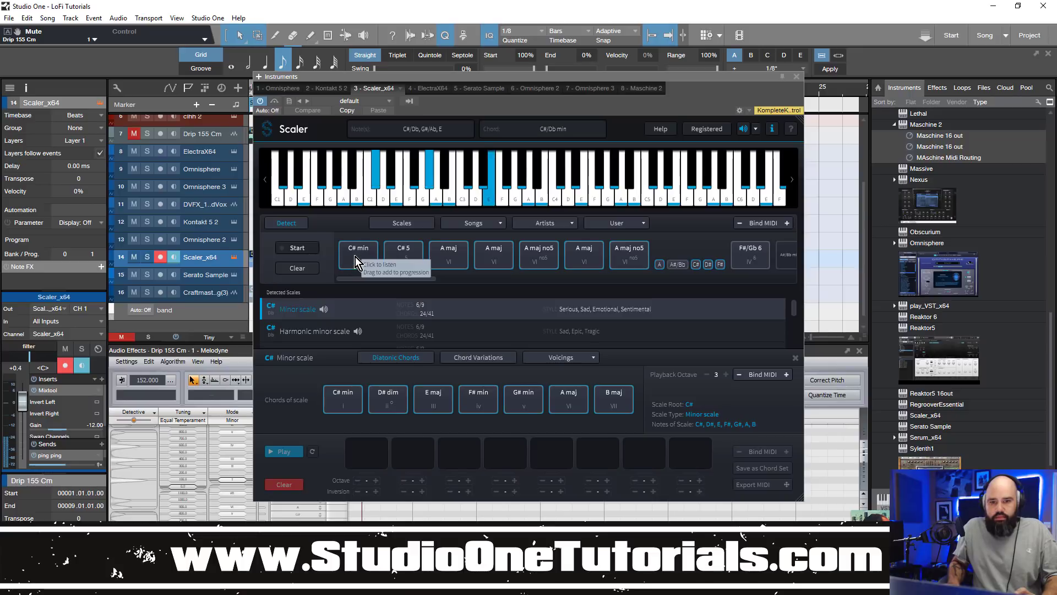
{"action": "left_click", "coordinate": [409, 253]}
{"action": "left_click", "coordinate": [368, 256]}
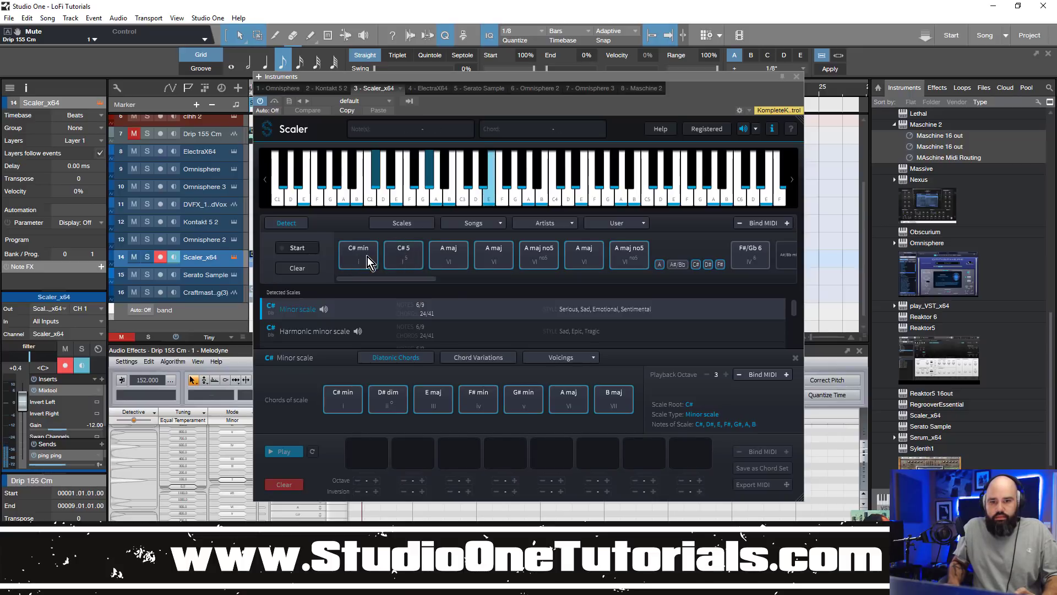
{"action": "left_click", "coordinate": [405, 254]}
{"action": "left_click_drag", "start_coordinate": [405, 253], "coordinate": [380, 448]}
Audition the detected A maj chords and place A maj no5 in the second progression slot
{"action": "left_click", "coordinate": [455, 256]}
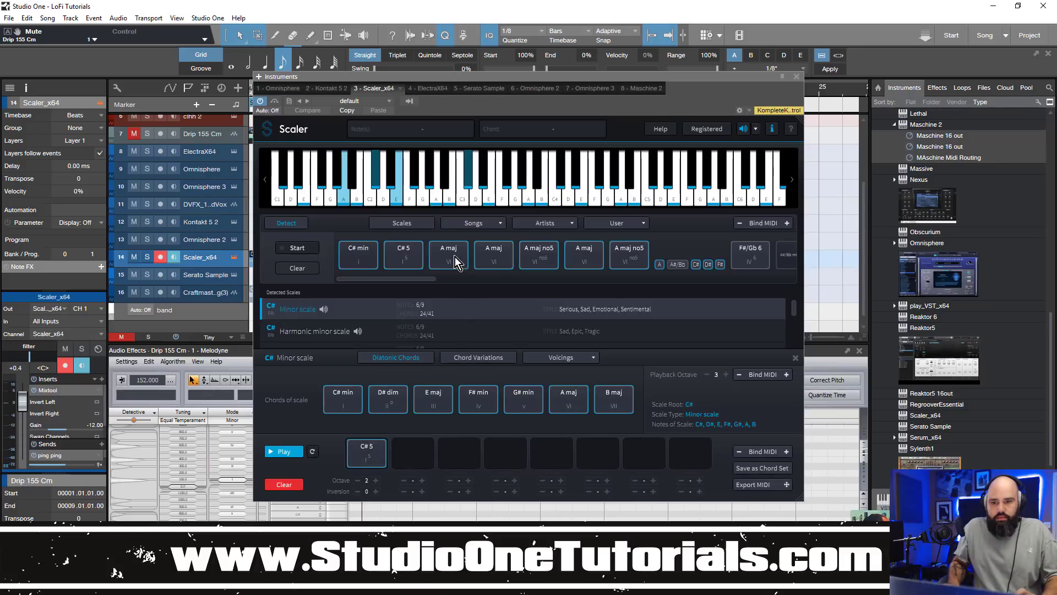
{"action": "left_click", "coordinate": [531, 257]}
{"action": "left_click_drag", "start_coordinate": [534, 256], "coordinate": [412, 452]}
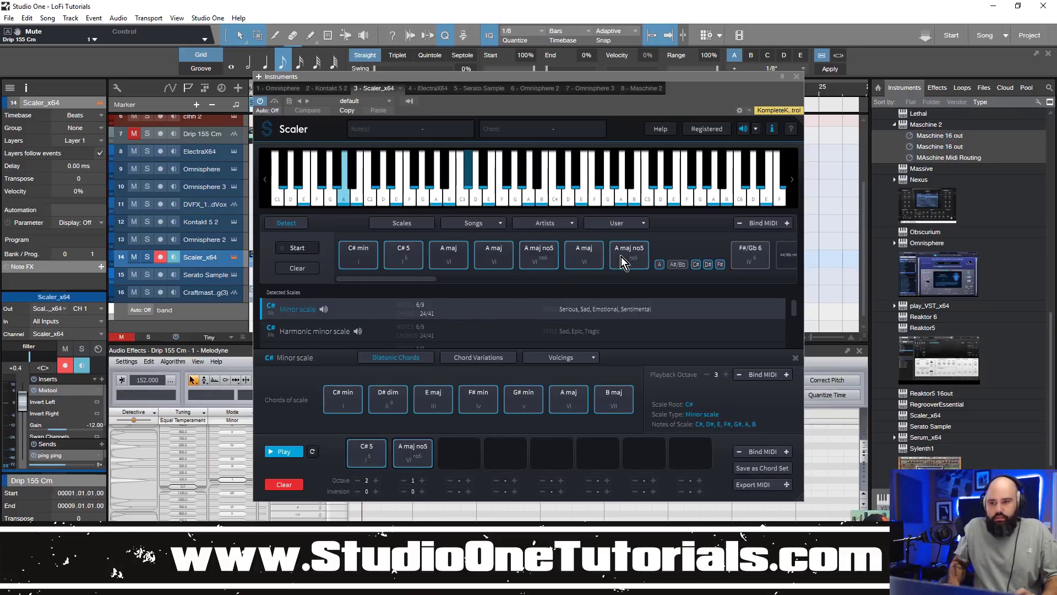
Audition the detected F#/Gb 6 chord against the A maj chords and place F#/Gb 6 in the third progression slot
{"action": "left_click", "coordinate": [749, 256]}
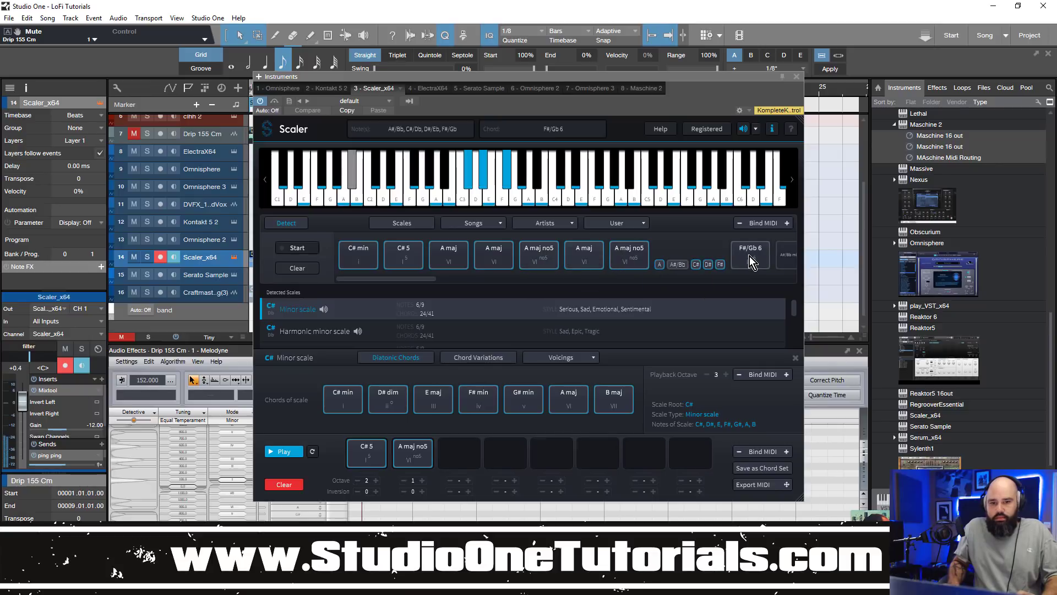
{"action": "left_click", "coordinate": [449, 251]}
{"action": "left_click", "coordinate": [543, 256]}
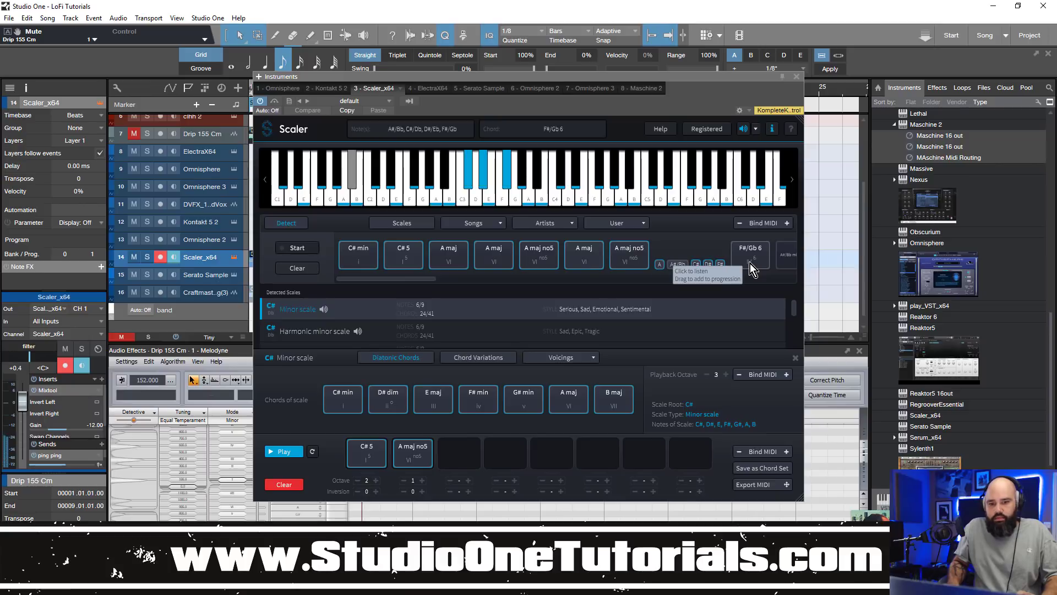
{"action": "left_click_drag", "start_coordinate": [752, 259], "coordinate": [468, 454]}
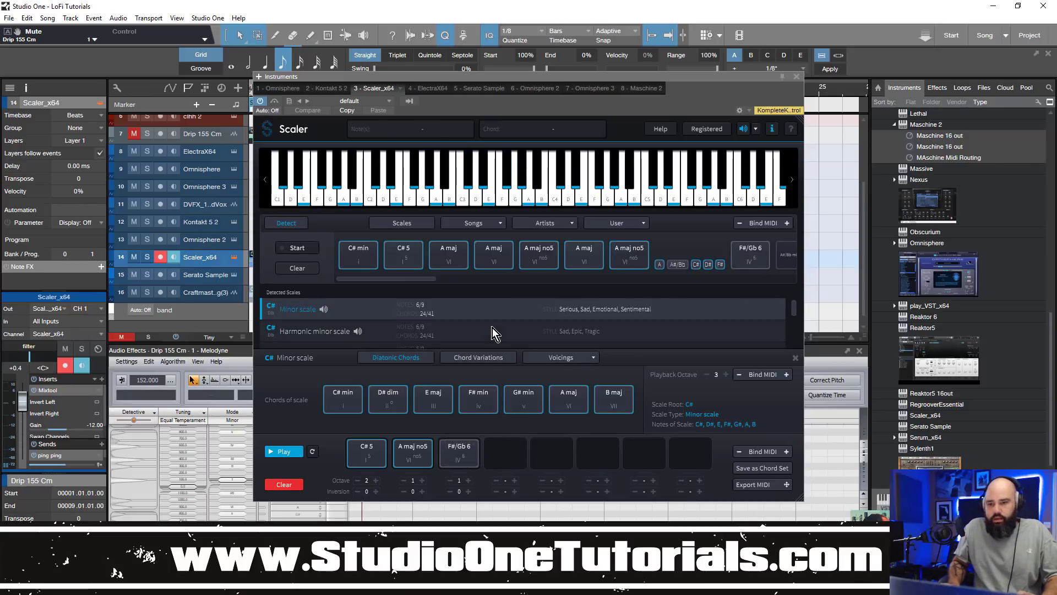
Place the detected C#/Db min69 chord in the fourth progression slot and play the four-chord progression
{"action": "left_click_drag", "start_coordinate": [426, 279], "coordinate": [490, 281]}
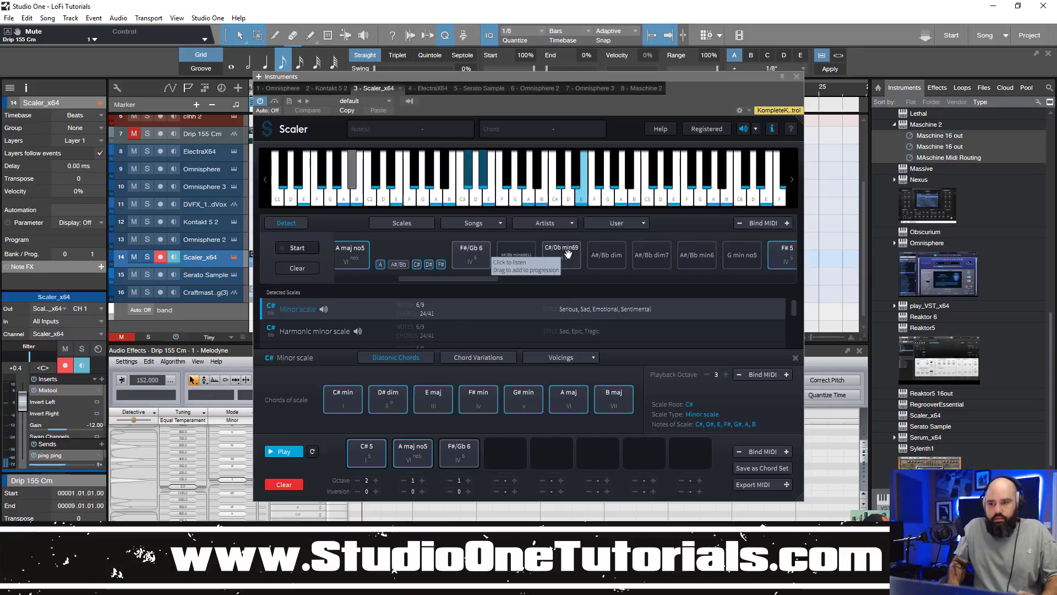
{"action": "left_click_drag", "start_coordinate": [570, 258], "coordinate": [504, 457]}
{"action": "left_click", "coordinate": [294, 451]}
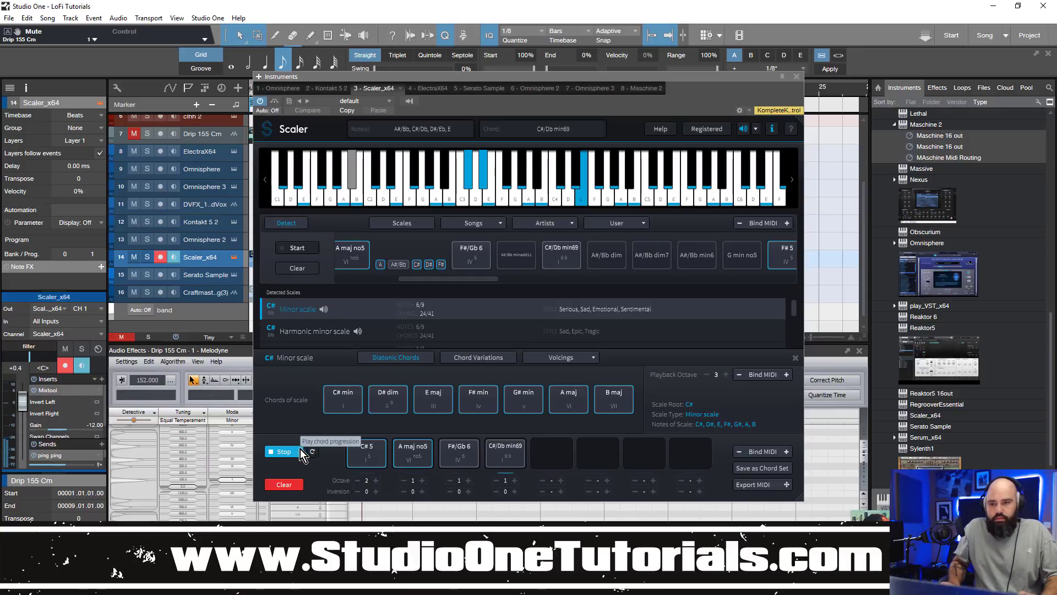
{"action": "left_click", "coordinate": [295, 451]}
Audition the detected F# 5, F# sus2 and F# 7sus2 chords and compare them with the fourth progression chord
{"action": "left_click_drag", "start_coordinate": [461, 277], "coordinate": [522, 276]}
{"action": "left_click", "coordinate": [514, 261]}
{"action": "left_click", "coordinate": [550, 261]}
{"action": "left_click", "coordinate": [596, 259]}
{"action": "left_click", "coordinate": [702, 263]}
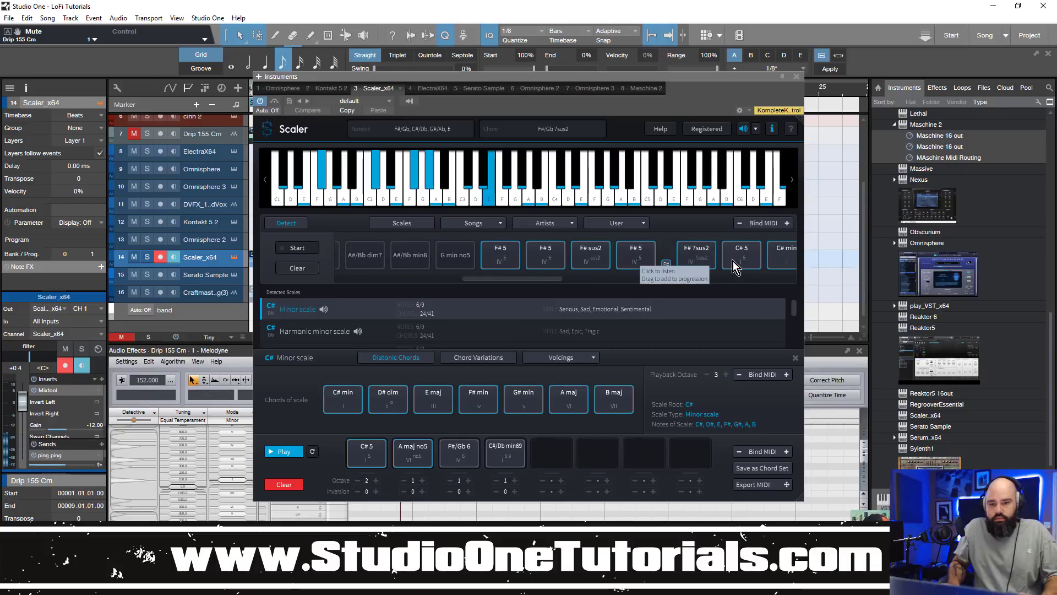
{"action": "left_click", "coordinate": [507, 459]}
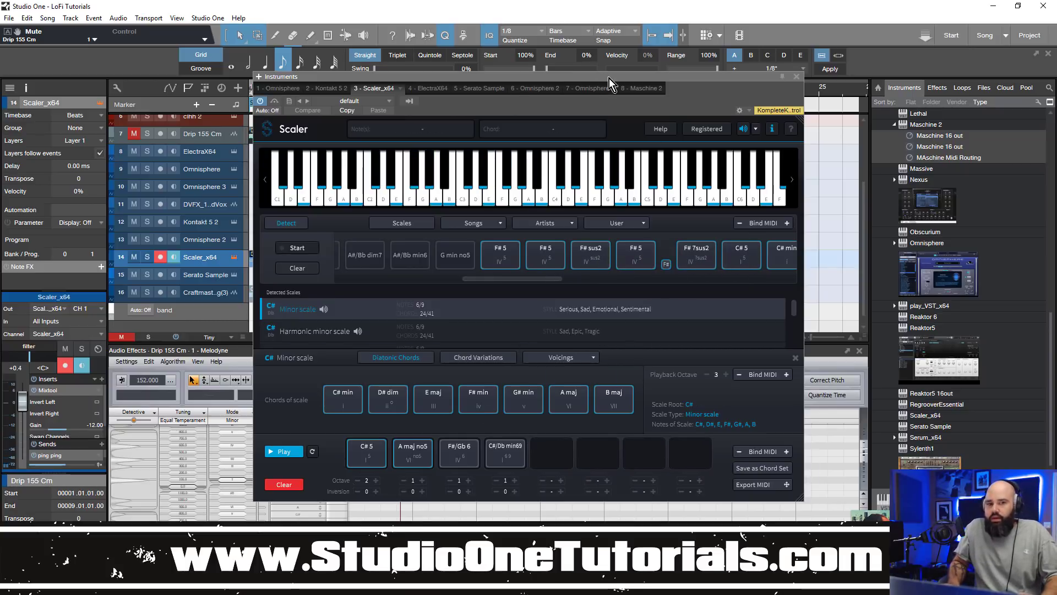
Save the four-chord progression as a chord set named Drip
{"action": "left_click_drag", "start_coordinate": [647, 77], "coordinate": [833, 36]}
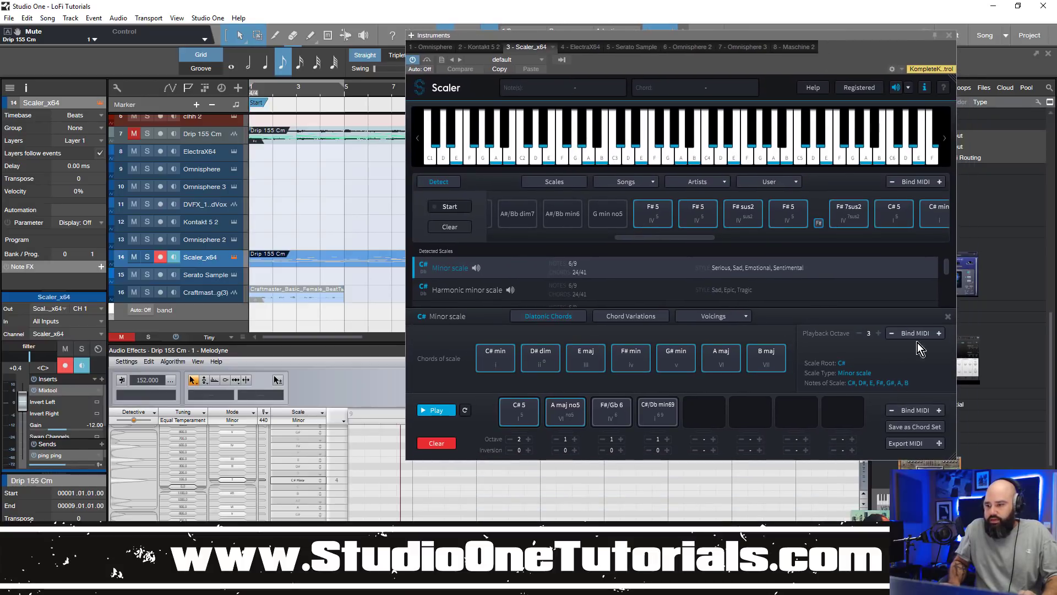
{"action": "left_click", "coordinate": [935, 427]}
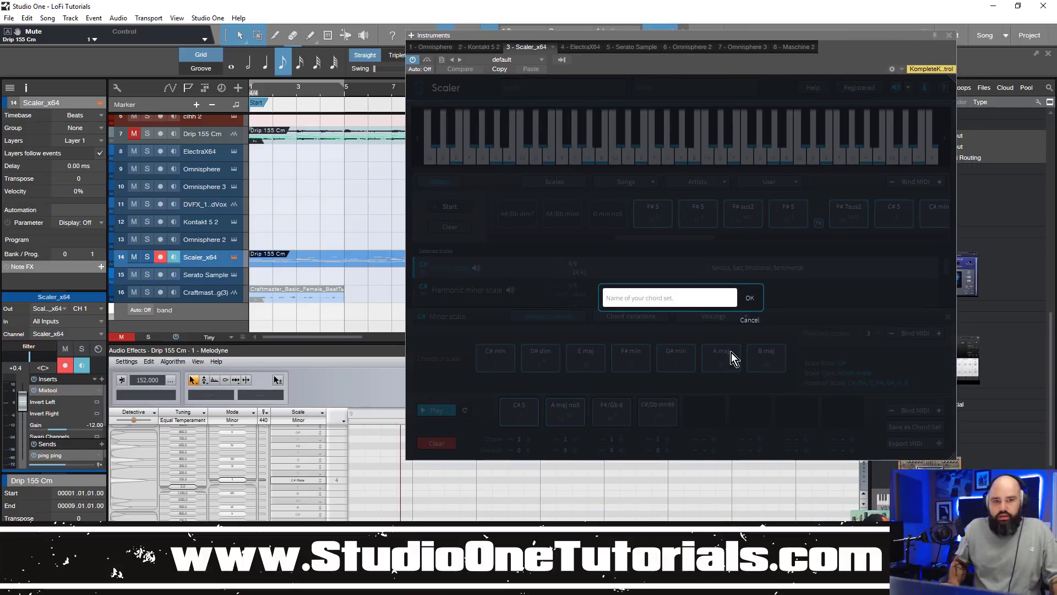
{"action": "left_click", "coordinate": [650, 296]}
{"action": "type", "text": "Drip"}
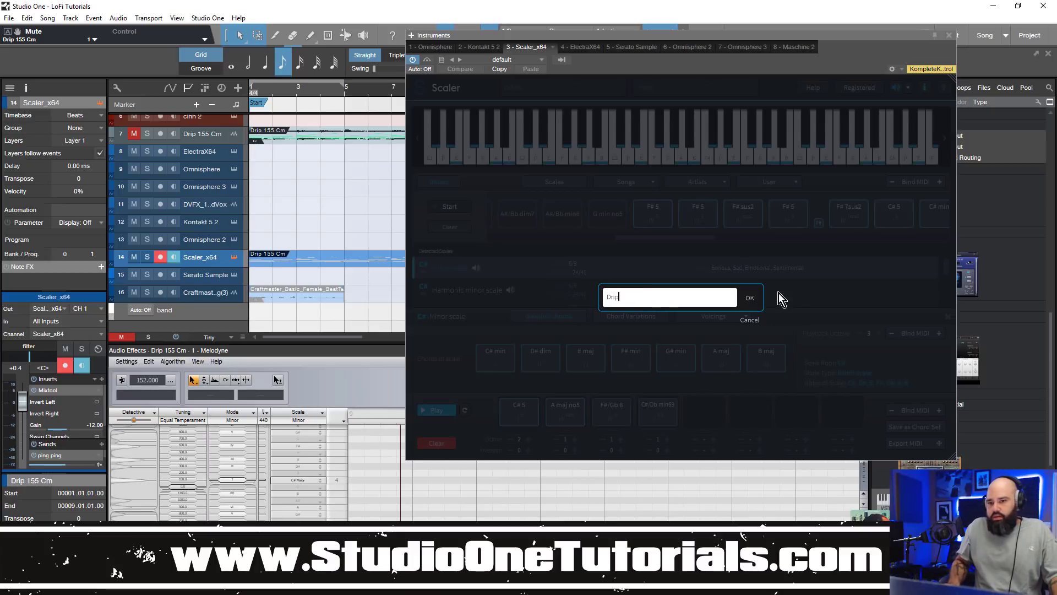
{"action": "left_click", "coordinate": [750, 297]}
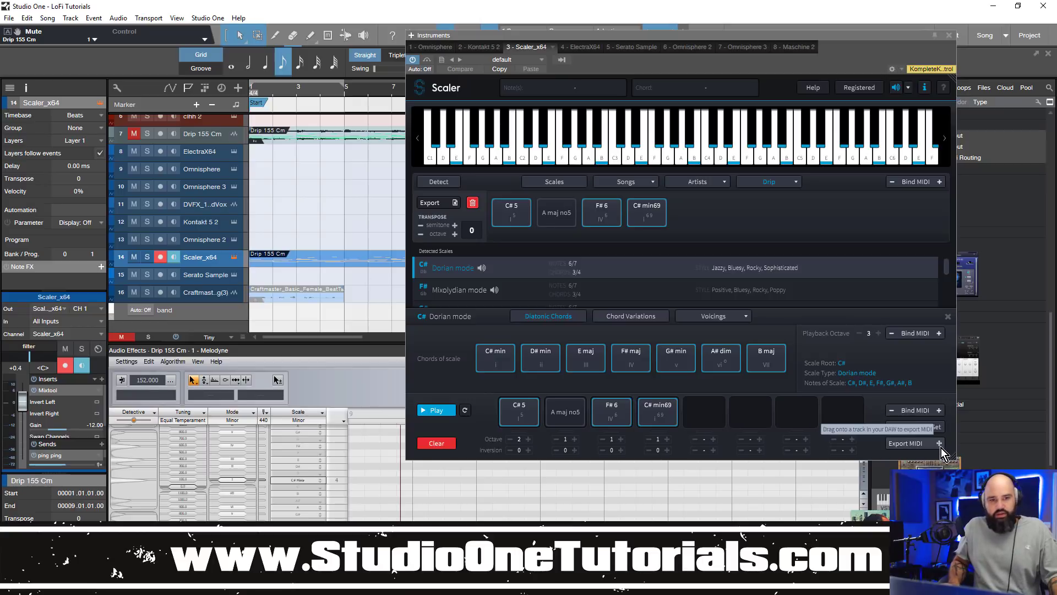
Export the progression from Scaler as MIDI into Studio One, declining to load General MIDI sounds
{"action": "left_click_drag", "start_coordinate": [941, 444], "coordinate": [262, 220]}
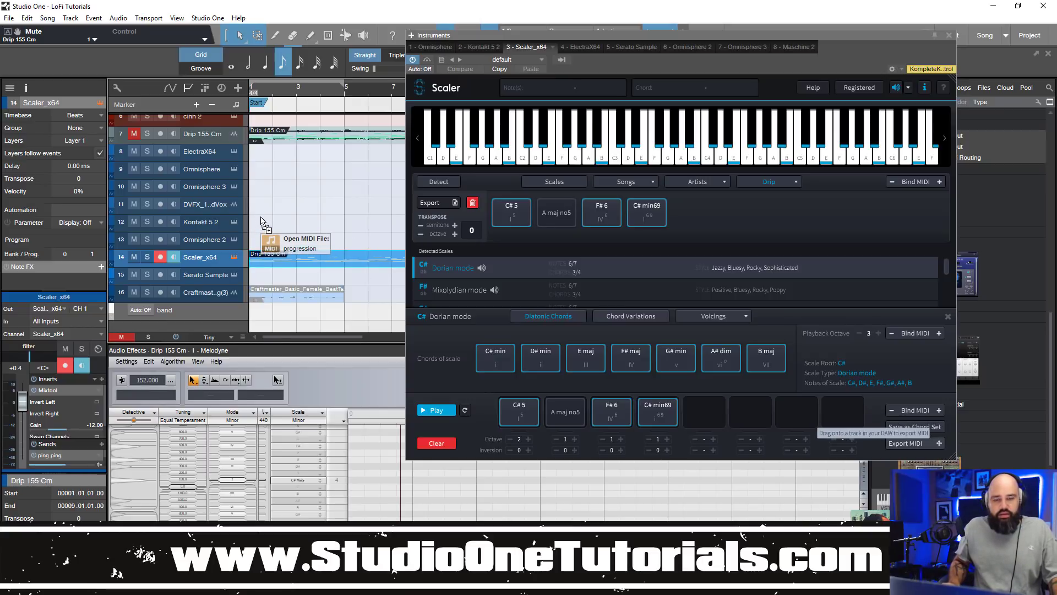
{"action": "left_click_drag", "start_coordinate": [262, 219], "coordinate": [274, 215]}
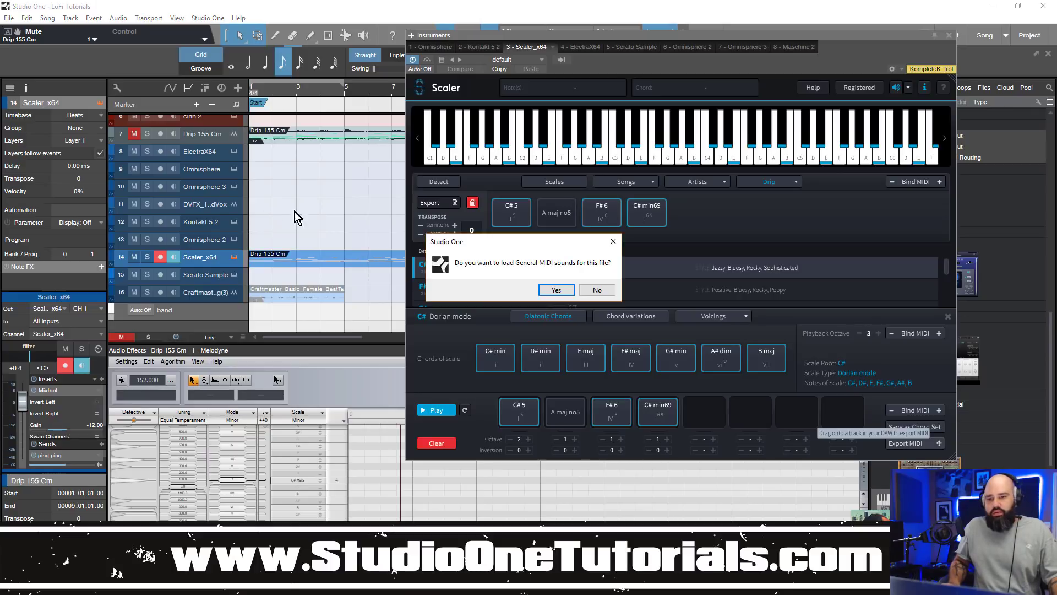
{"action": "left_click", "coordinate": [596, 291]}
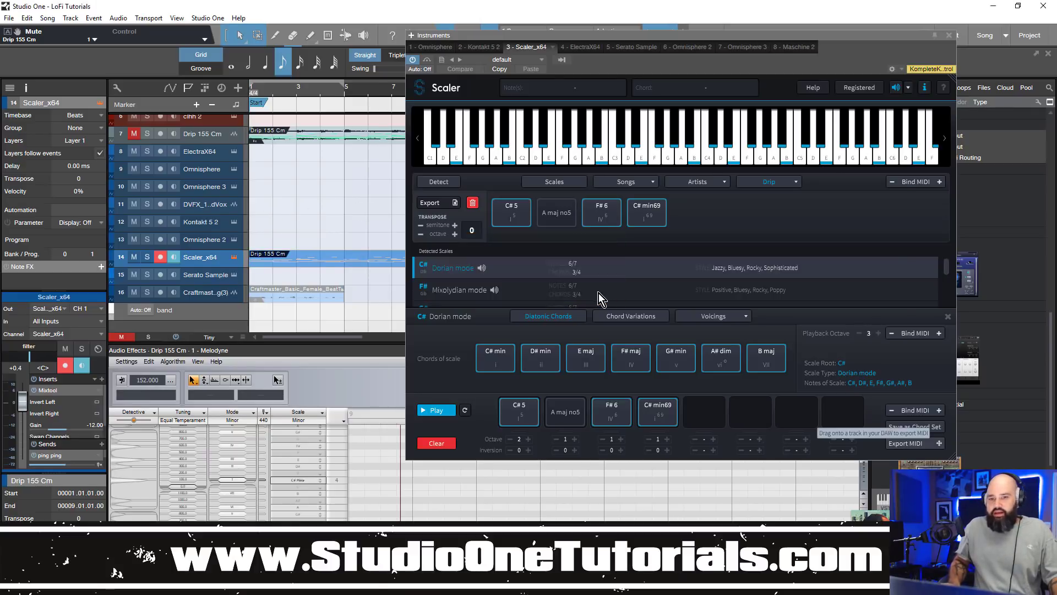
{"action": "left_click", "coordinate": [608, 301]}
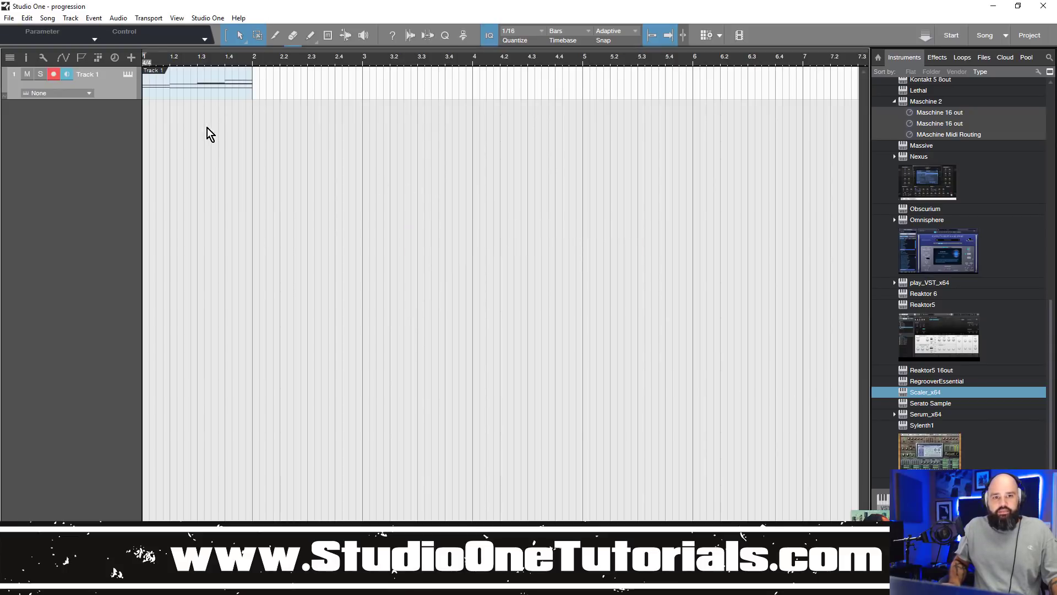
Copy the Track 1 part from the progression song and return to the LoFi Tutorials song
{"action": "left_click", "coordinate": [219, 89]}
{"action": "right_click", "coordinate": [219, 88]}
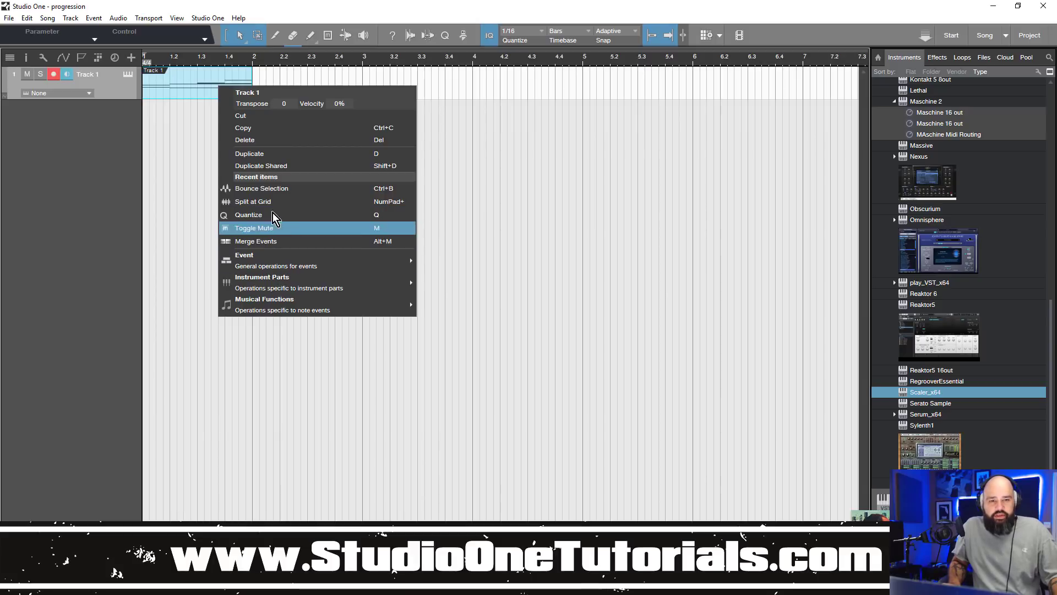
{"action": "mouse_move", "coordinate": [281, 266]}
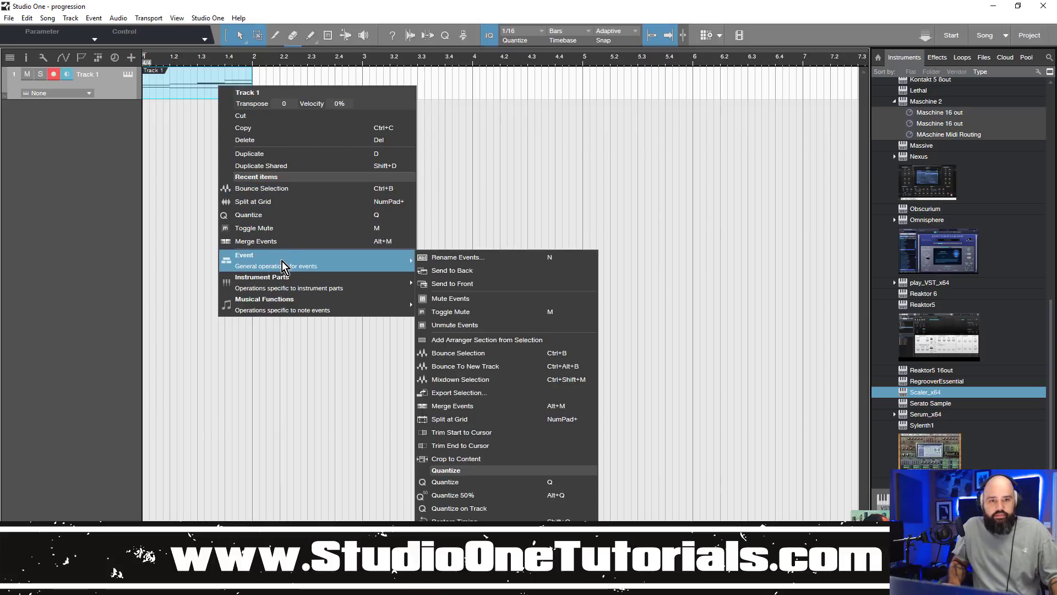
{"action": "left_click", "coordinate": [261, 129]}
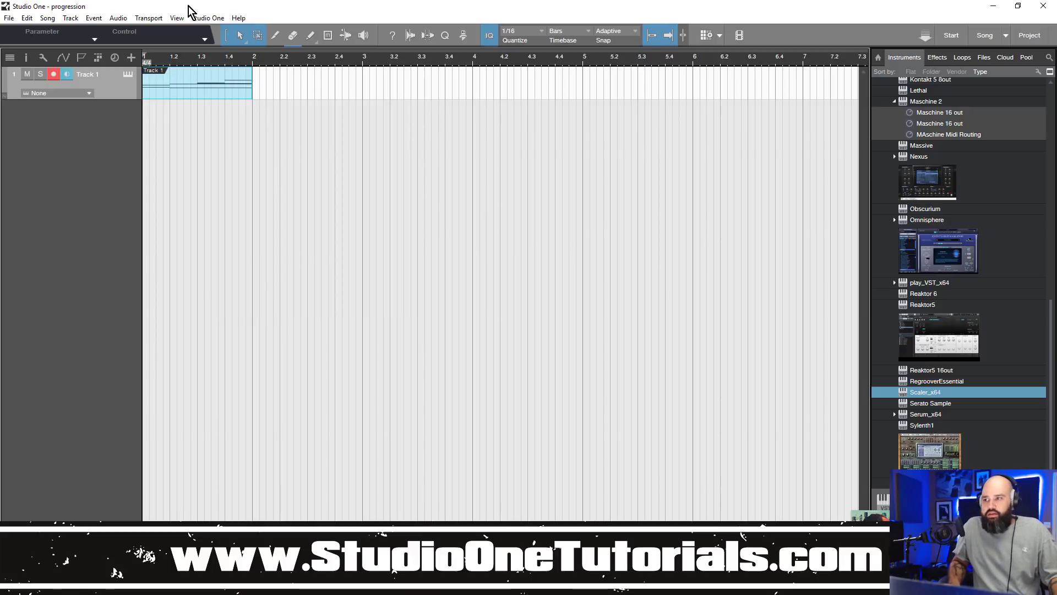
{"action": "left_click", "coordinate": [1005, 36]}
{"action": "left_click", "coordinate": [1002, 64]}
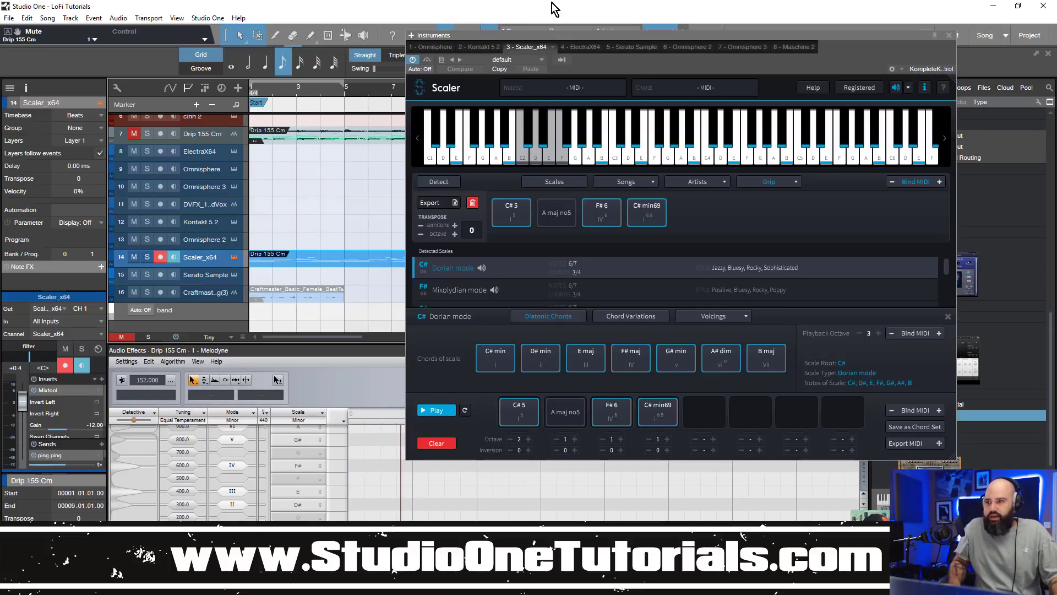
Paste the copied chord part onto the Kontakt 5 2 track and place it from bar 1 to bar 5
{"action": "left_click", "coordinate": [948, 35]}
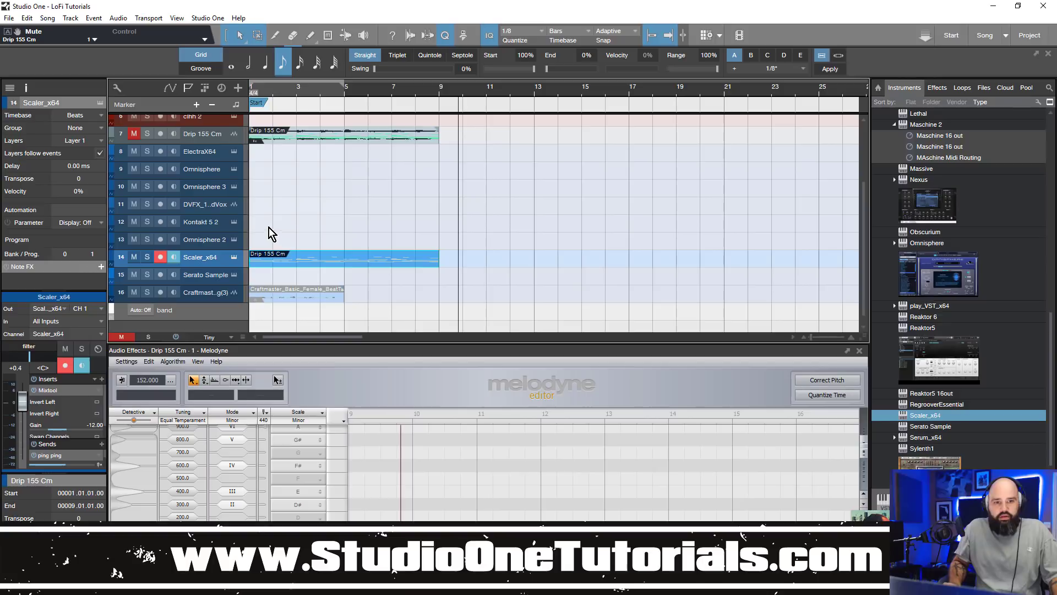
{"action": "left_click", "coordinate": [234, 222]}
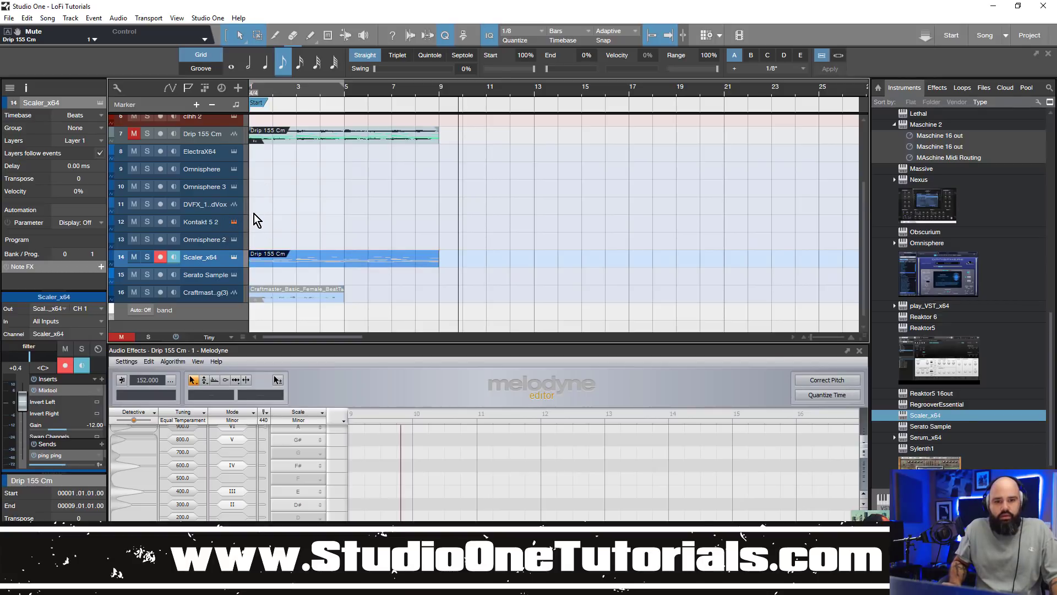
{"action": "right_click", "coordinate": [260, 214]}
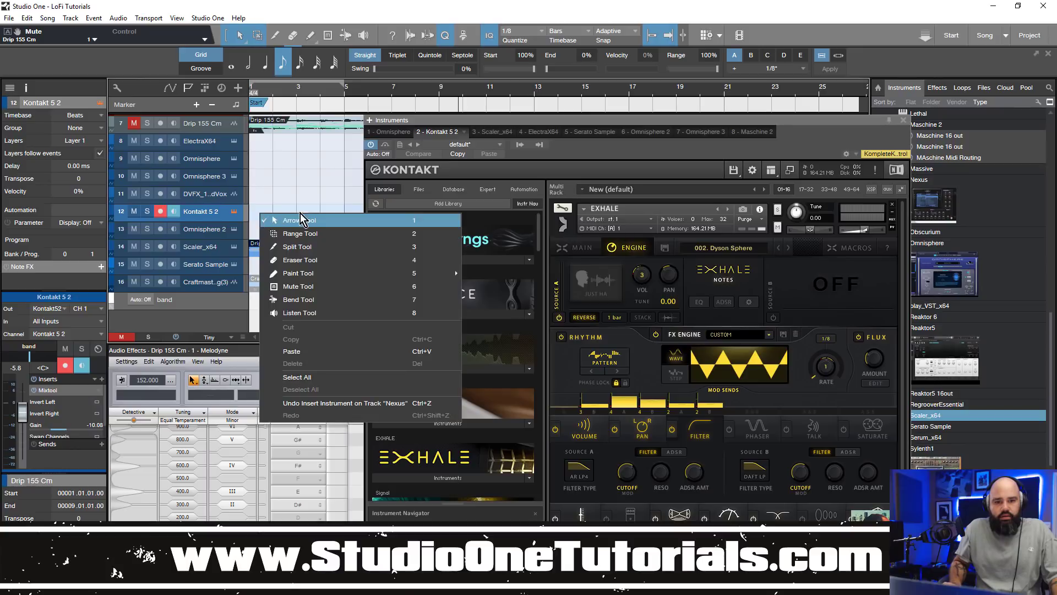
{"action": "left_click", "coordinate": [318, 349]}
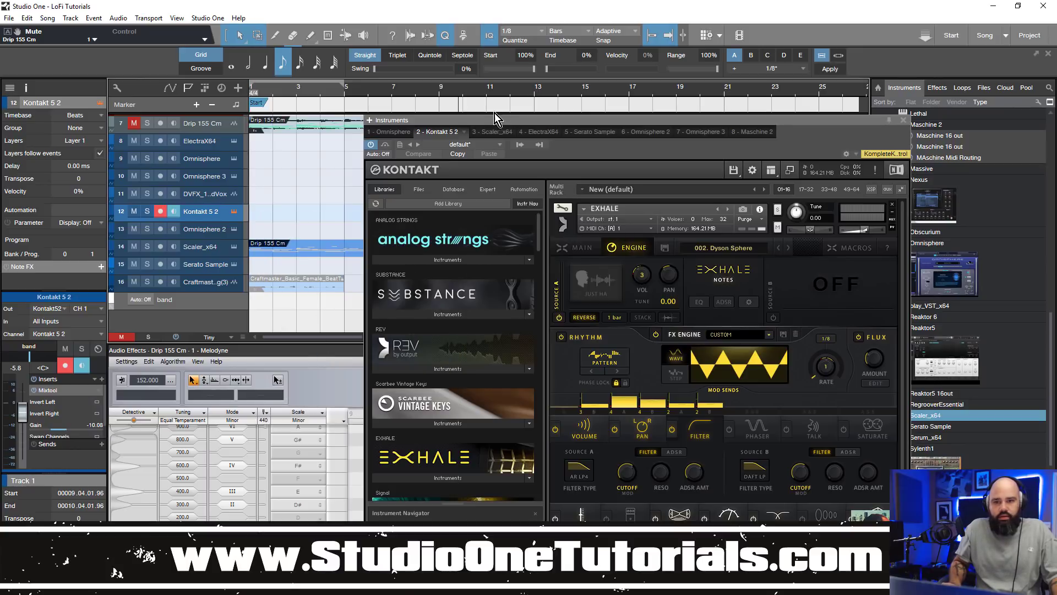
{"action": "left_click", "coordinate": [902, 120]}
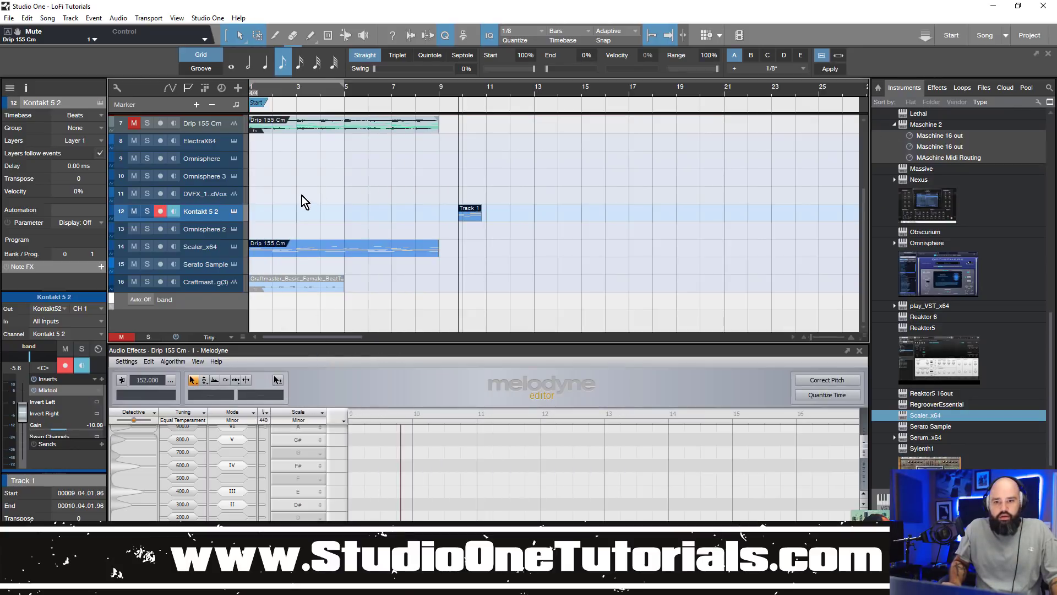
{"action": "left_click_drag", "start_coordinate": [465, 213], "coordinate": [340, 219]}
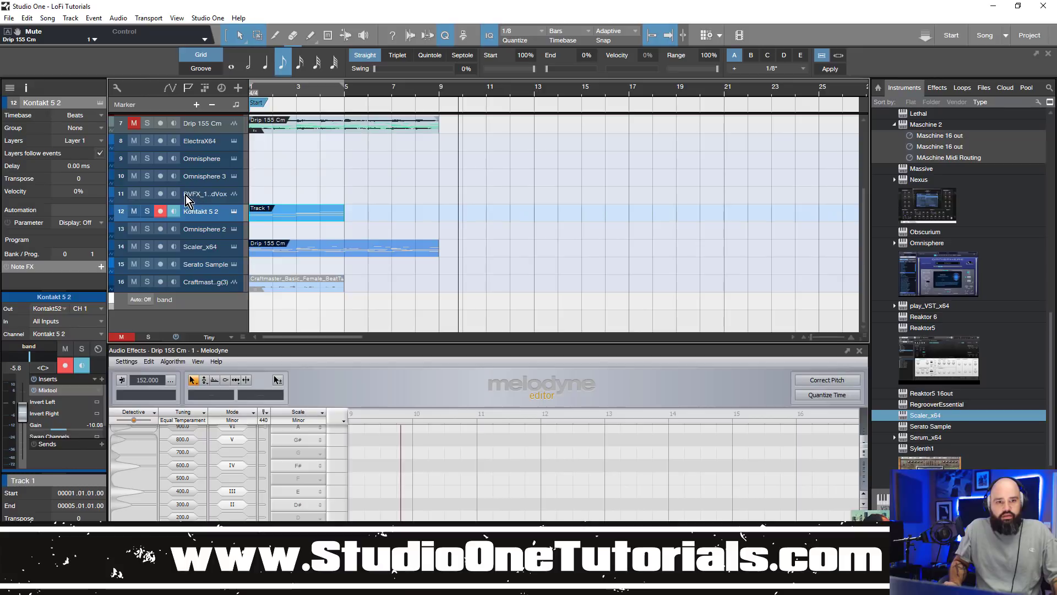
Solo the Kontakt 5 2 track, play back the chord part and unsolo the track
{"action": "left_click", "coordinate": [147, 211]}
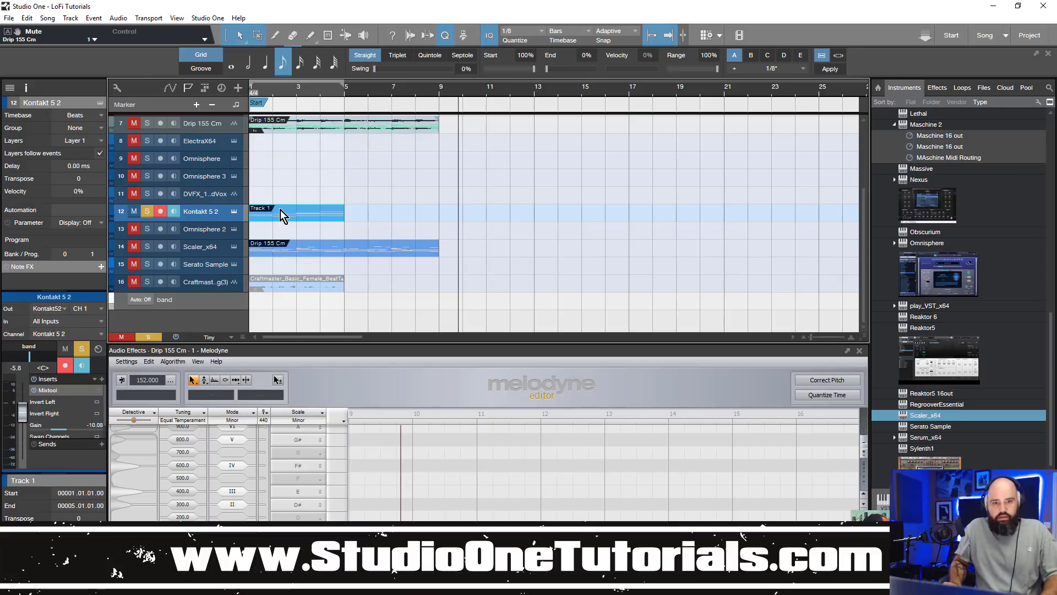
{"action": "key", "text": "space"}
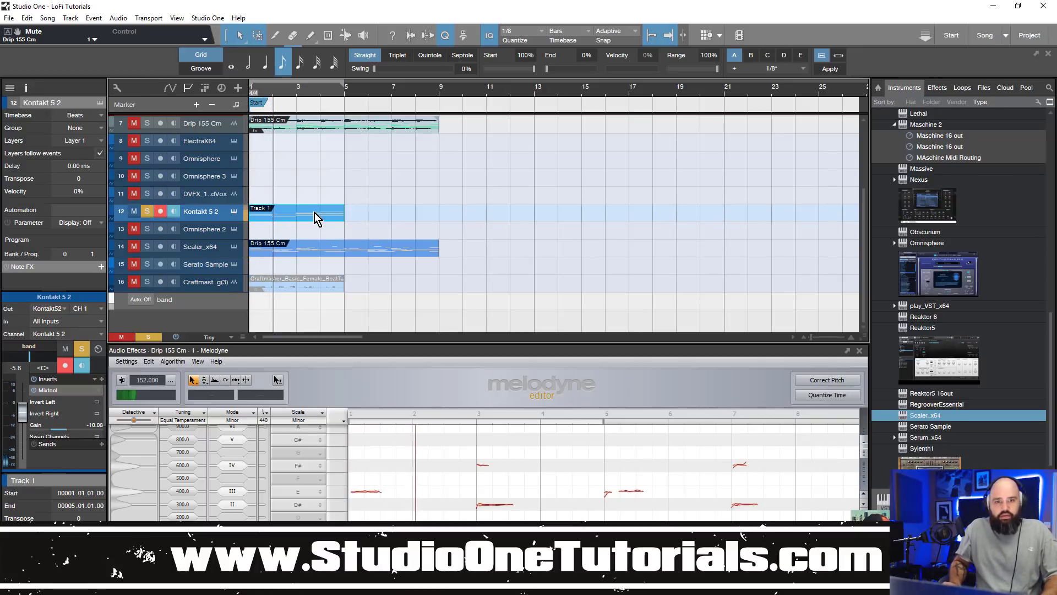
{"action": "scroll", "coordinate": [322, 203], "scroll_direction": "up", "scroll_amount": 5}
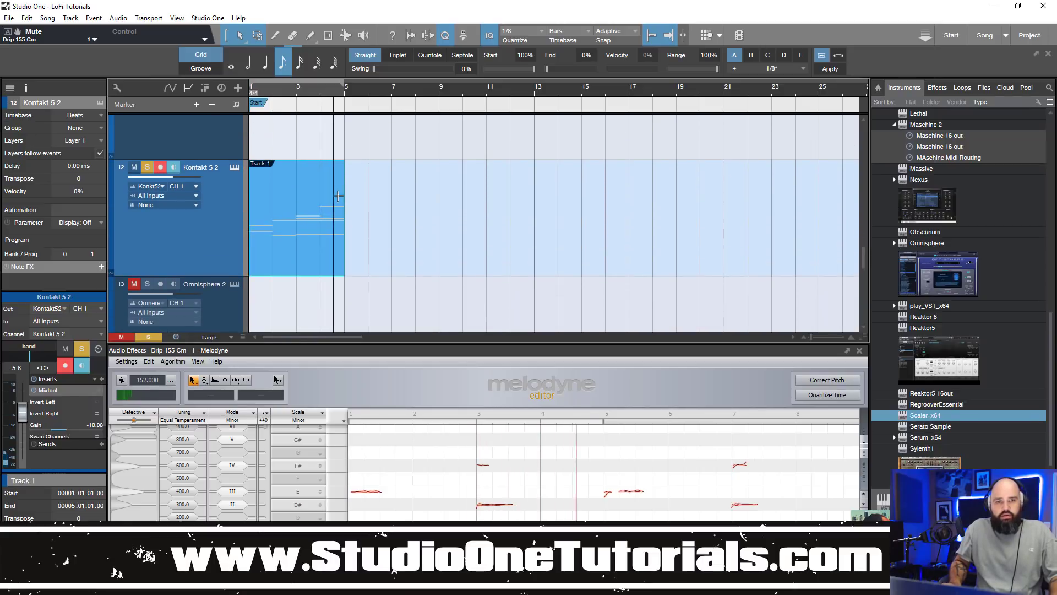
{"action": "scroll", "coordinate": [380, 173], "scroll_direction": "down", "scroll_amount": 3}
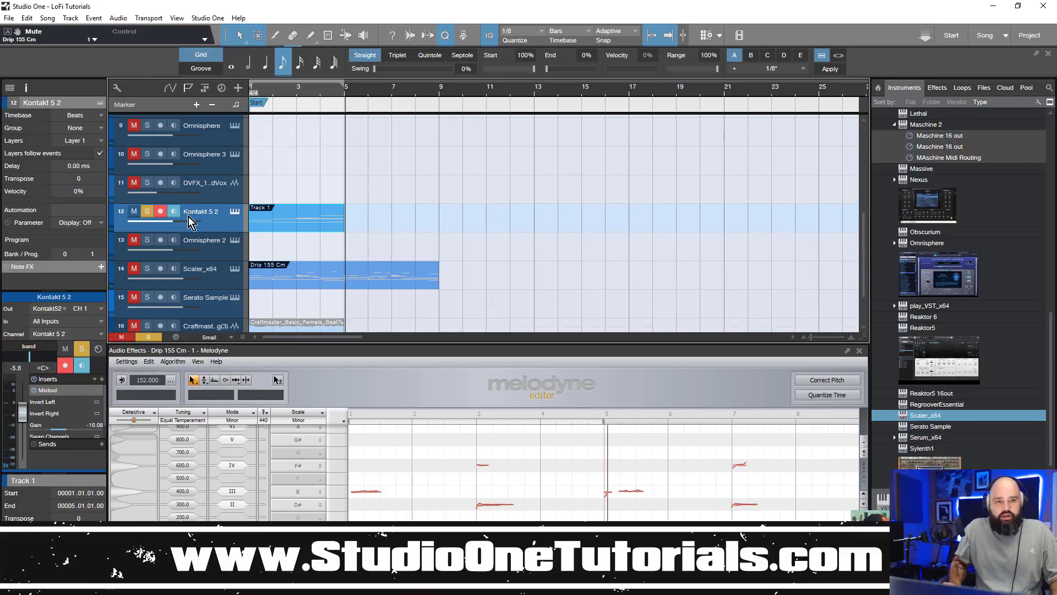
{"action": "left_click", "coordinate": [147, 210]}
Move the Kontakt 5 2 track directly below Drip 155 Cm and clear the Melodyne event effect from the Drip 155 Cm audio
{"action": "scroll", "coordinate": [243, 201], "scroll_direction": "down", "scroll_amount": 2}
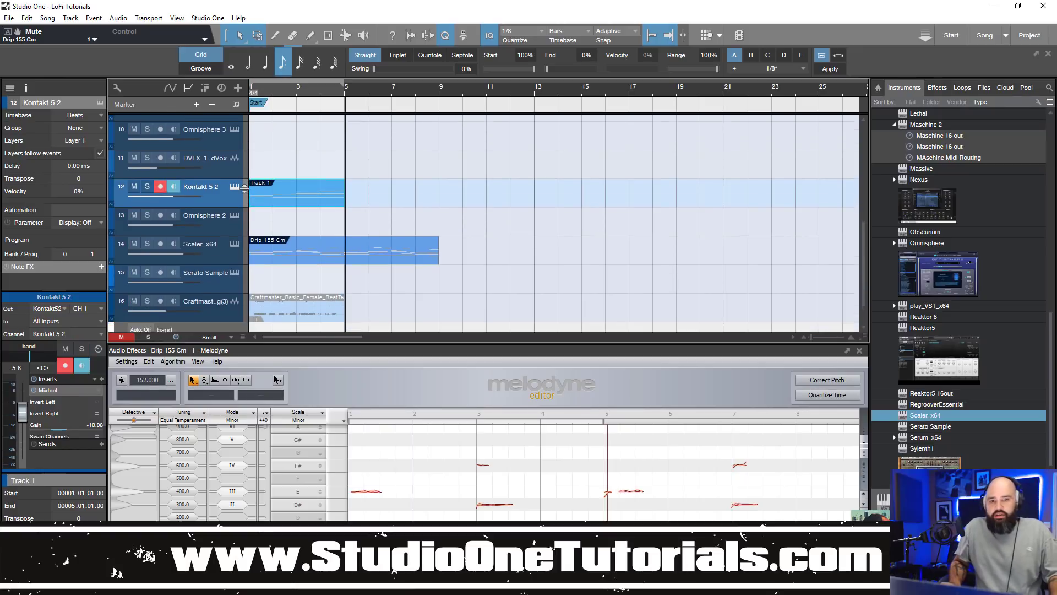
{"action": "scroll", "coordinate": [302, 175], "scroll_direction": "down", "scroll_amount": 2}
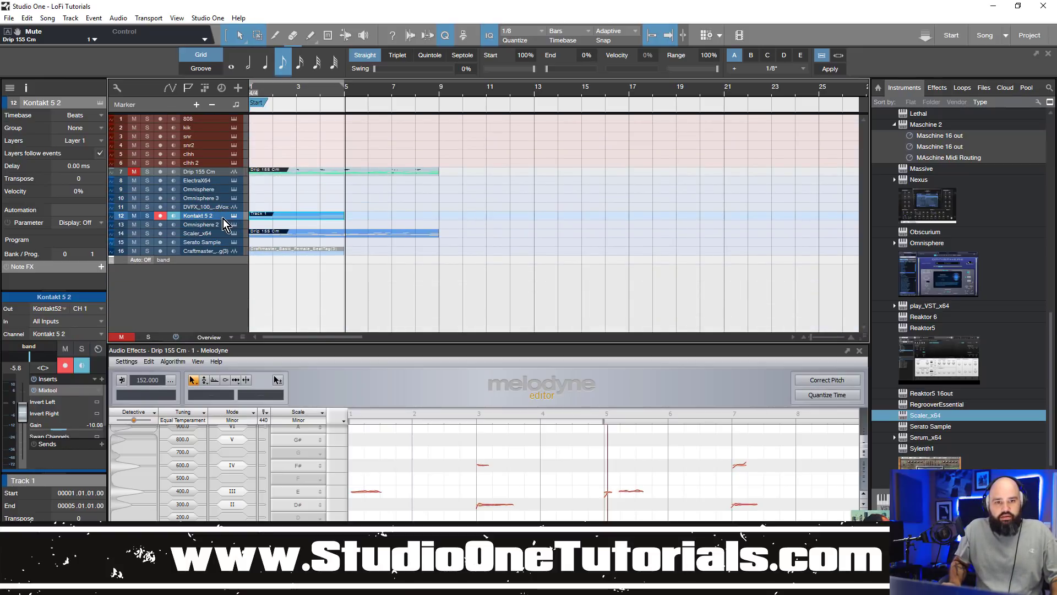
{"action": "left_click", "coordinate": [299, 171]}
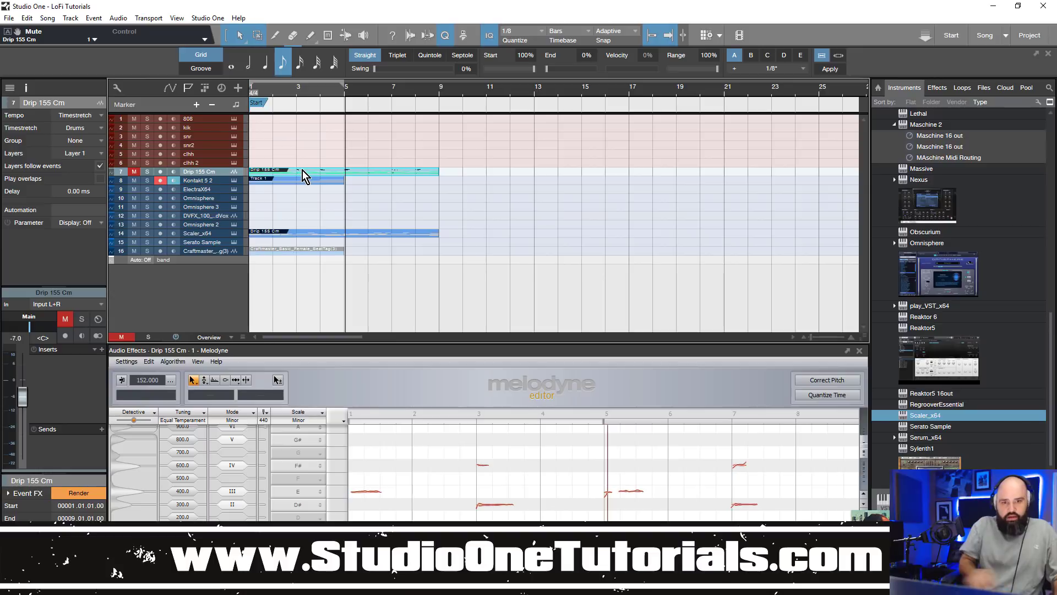
{"action": "key", "text": "ctrl+z"}
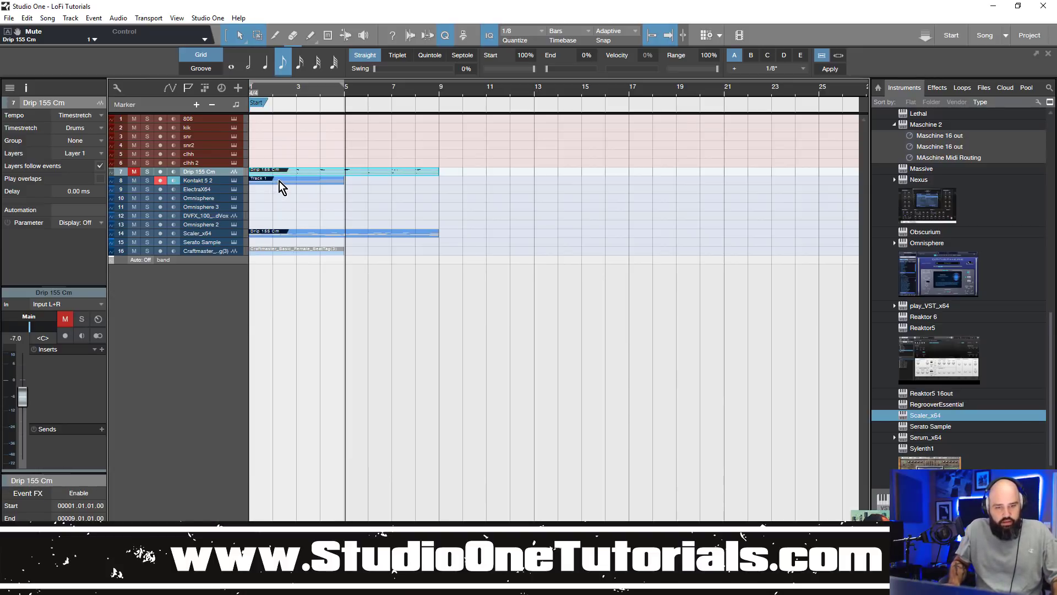
Duplicate the Kontakt chord part so it also fills bars 5 to 9, and solo the Drip 155 Cm track
{"action": "left_click", "coordinate": [279, 181]}
{"action": "key", "text": "d"}
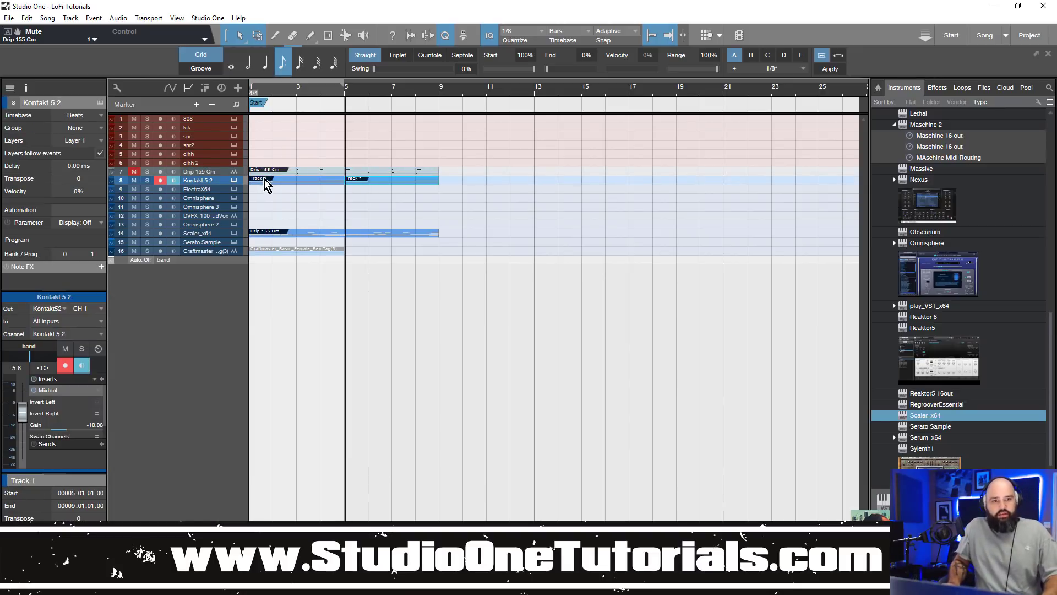
{"action": "left_click", "coordinate": [147, 171]}
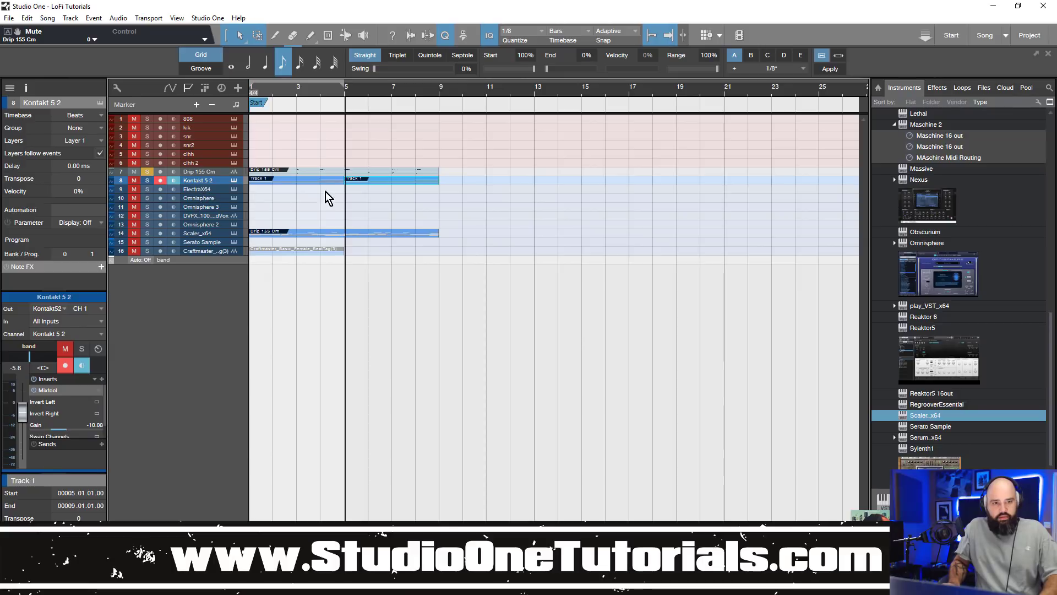
Clear the solo and mute on Drip 155 Cm so it plays with Kontakt 5 2, and enlarge the track heights
{"action": "left_click", "coordinate": [160, 180]}
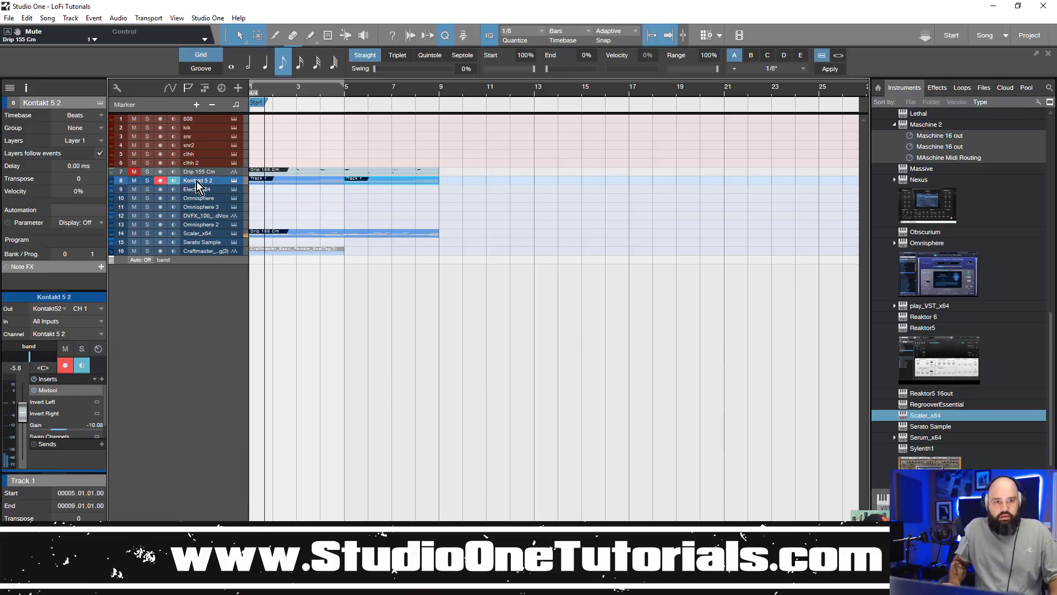
{"action": "left_click", "coordinate": [139, 173]}
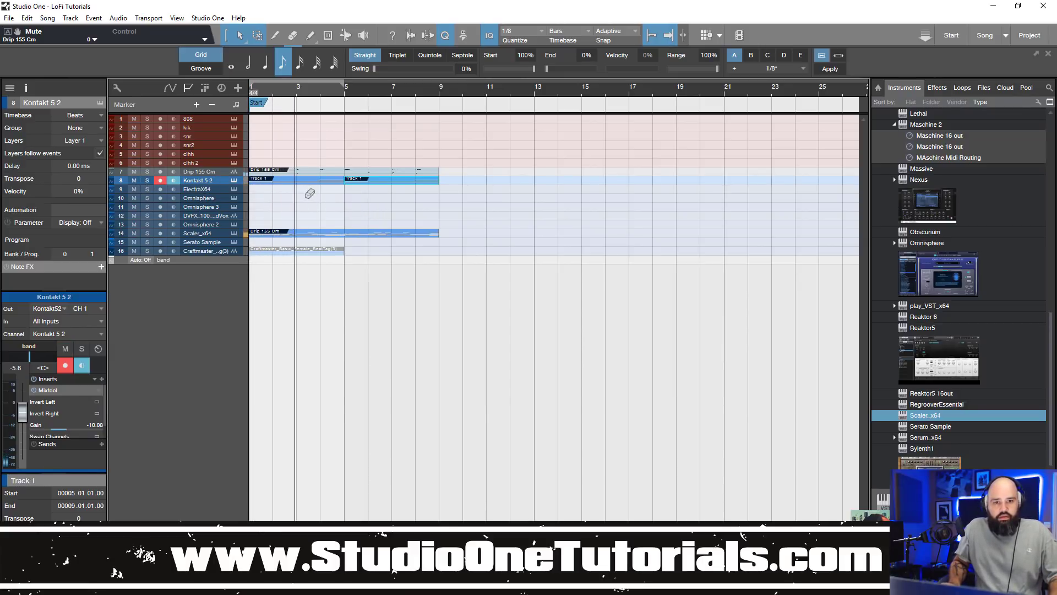
{"action": "key", "text": "shift+e"}
{"action": "key", "text": "shift+e"}
{"action": "key", "text": "shift+e"}
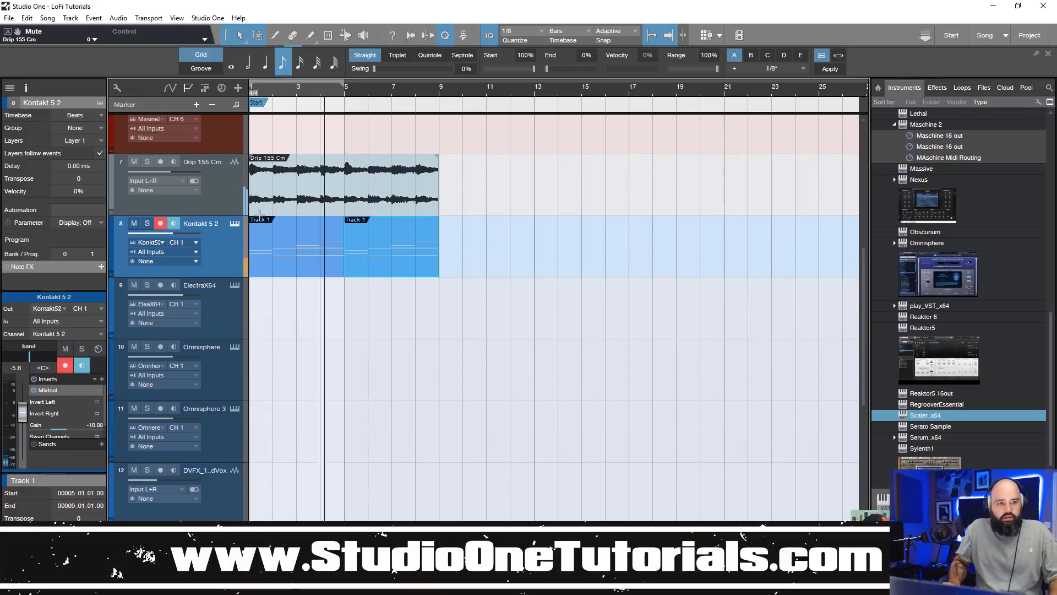
Set the Drip 155 Cm track volume to -16.1 dB and extend the loop range to bar 9
{"action": "left_click", "coordinate": [226, 194]}
{"action": "left_click", "coordinate": [39, 317]}
{"action": "left_click", "coordinate": [54, 361]}
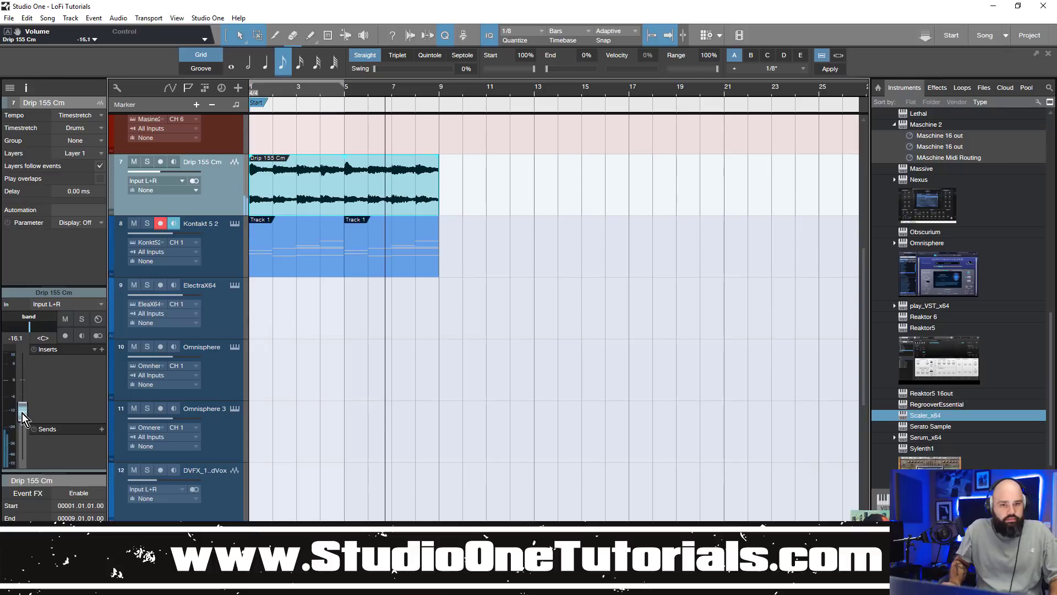
{"action": "scroll", "coordinate": [274, 372], "scroll_direction": "down", "scroll_amount": 6}
{"action": "left_click", "coordinate": [134, 345]}
{"action": "scroll", "coordinate": [317, 270], "scroll_direction": "up", "scroll_amount": 10}
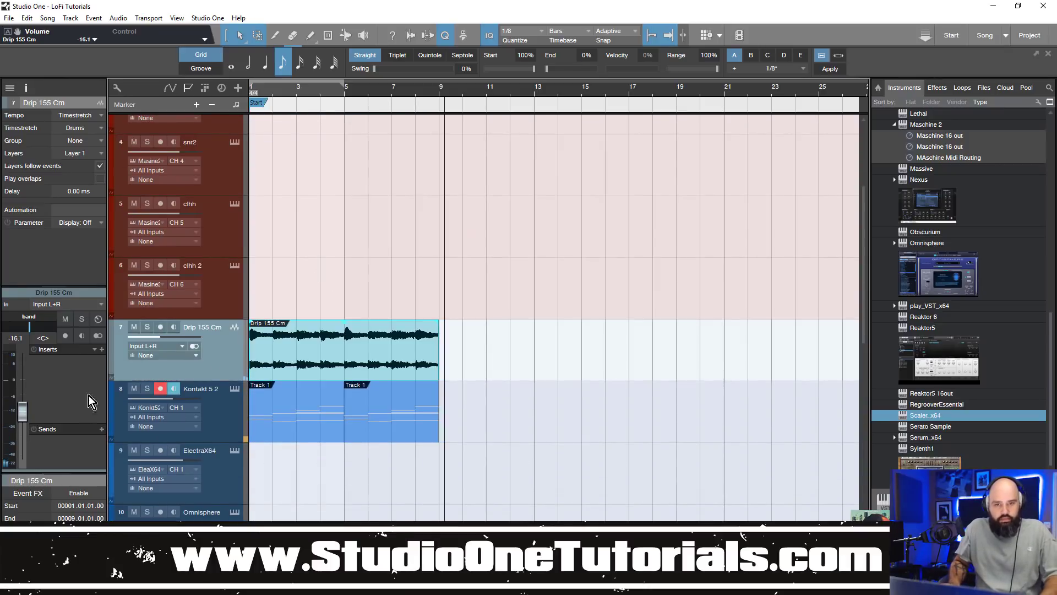
{"action": "left_click_drag", "start_coordinate": [344, 86], "coordinate": [439, 114]}
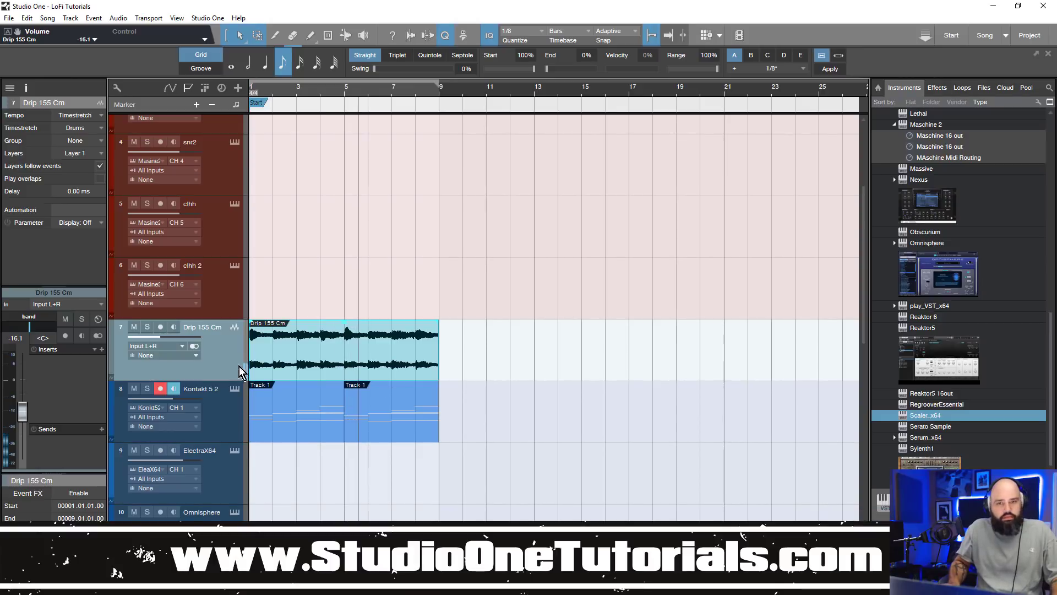
Set the L2 Ultramaximizer on the main bus to a -5.1 dB threshold and a -0.5 dB output ceiling while the loop plays
{"action": "key", "text": "F3"}
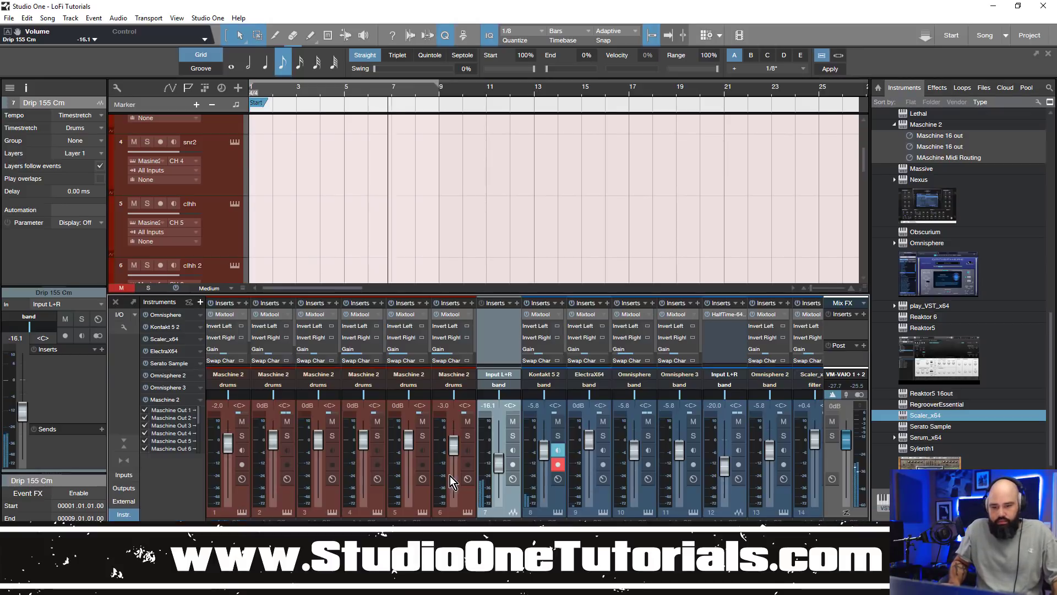
{"action": "scroll", "coordinate": [822, 395], "scroll_direction": "right", "scroll_amount": 4}
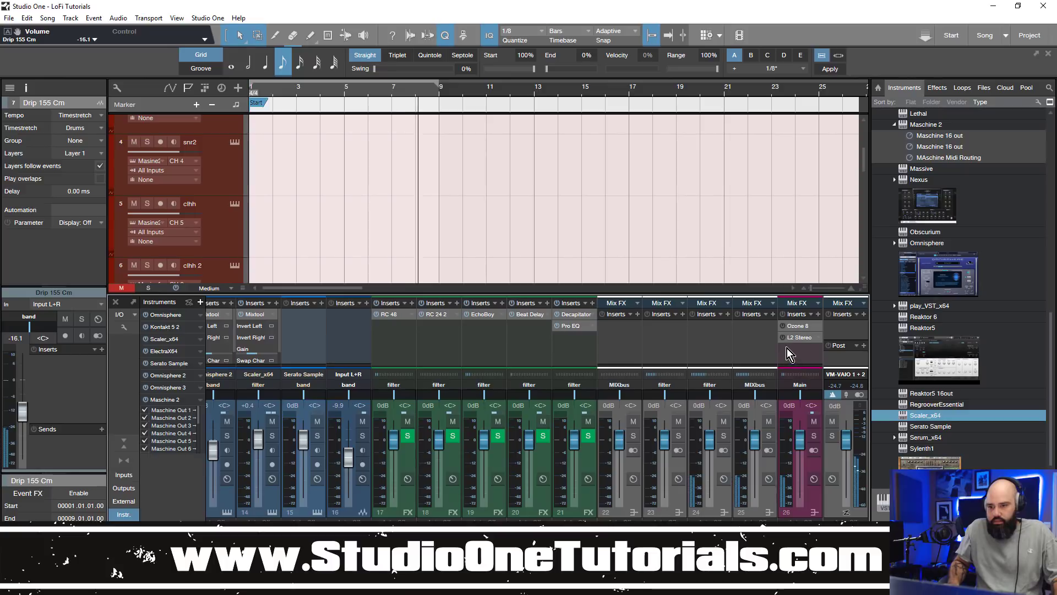
{"action": "left_click", "coordinate": [801, 338]}
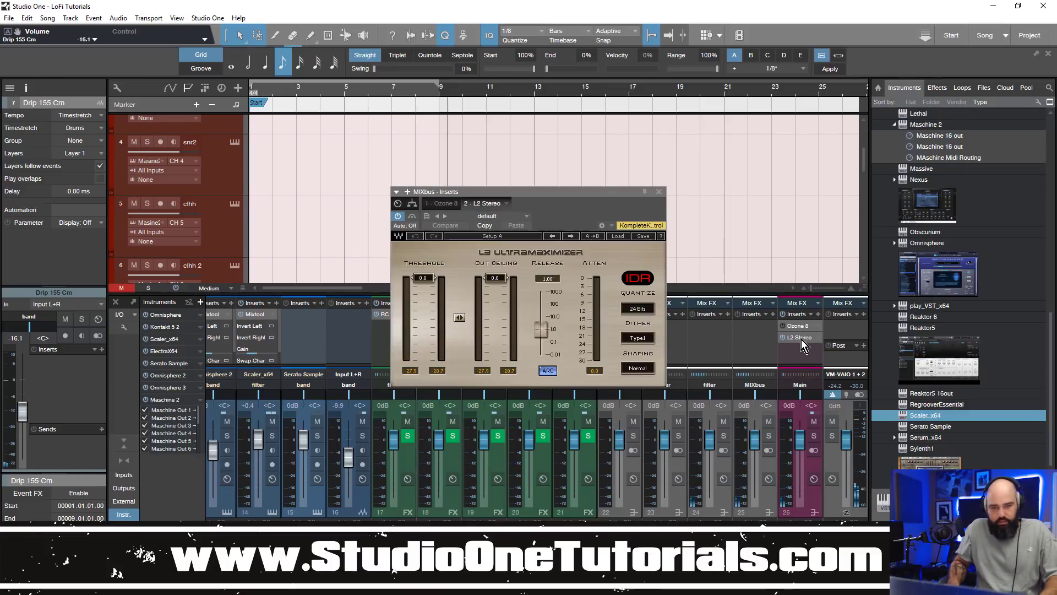
{"action": "key", "text": "space"}
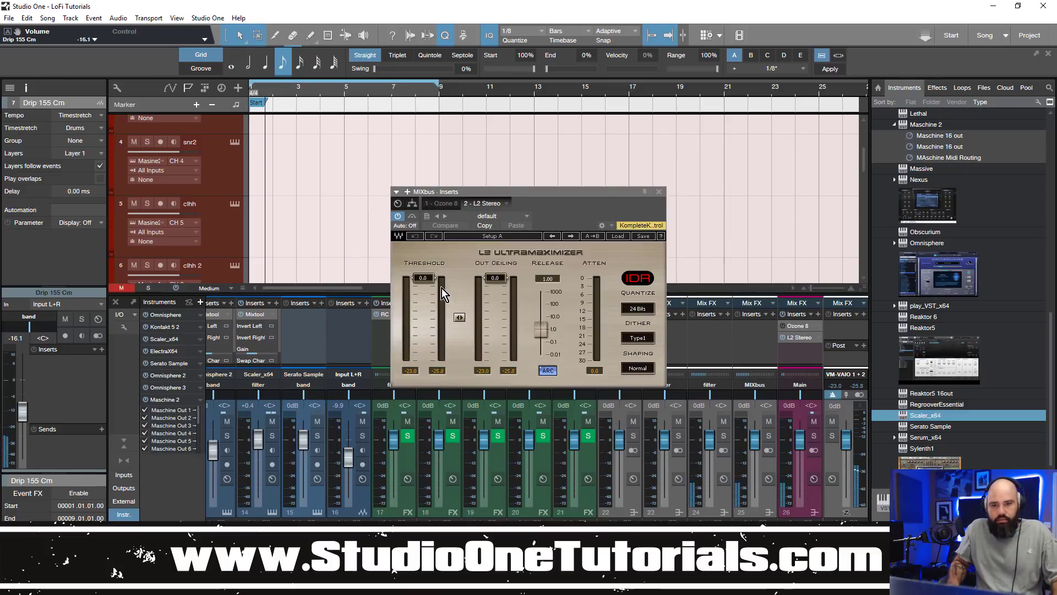
{"action": "left_click_drag", "start_coordinate": [423, 278], "coordinate": [423, 293]}
{"action": "left_click_drag", "start_coordinate": [502, 285], "coordinate": [503, 287]}
{"action": "left_click_drag", "start_coordinate": [423, 300], "coordinate": [424, 303]}
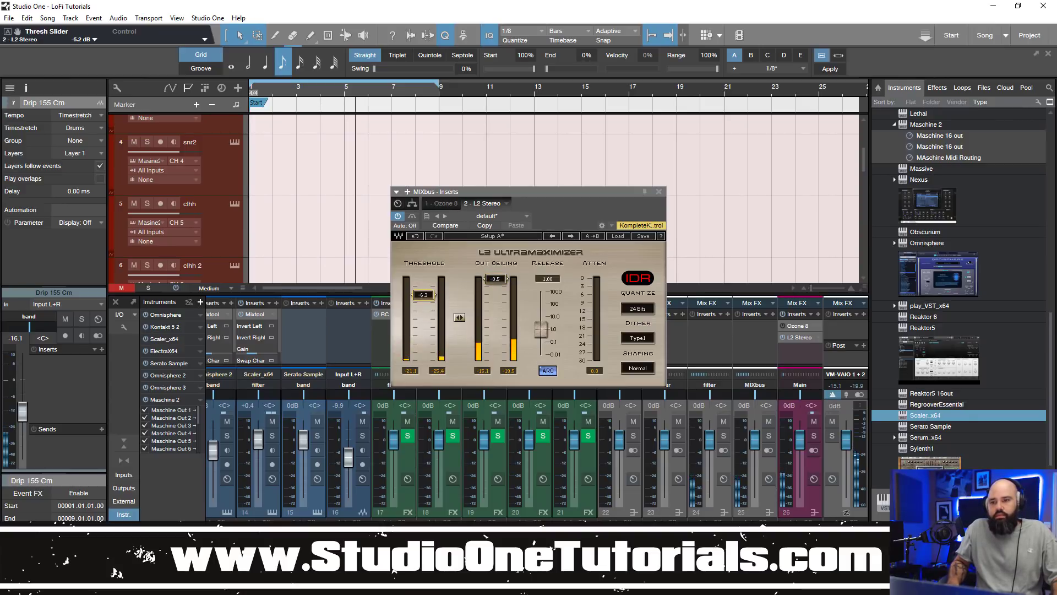
{"action": "left_click", "coordinate": [660, 191]}
{"action": "left_click_drag", "start_coordinate": [487, 296], "coordinate": [483, 360]}
Insert the PreSonus Pro EQ on the Drip 155 Cm track
{"action": "scroll", "coordinate": [380, 235], "scroll_direction": "down", "scroll_amount": 4}
{"action": "scroll", "coordinate": [381, 237], "scroll_direction": "up", "scroll_amount": 4}
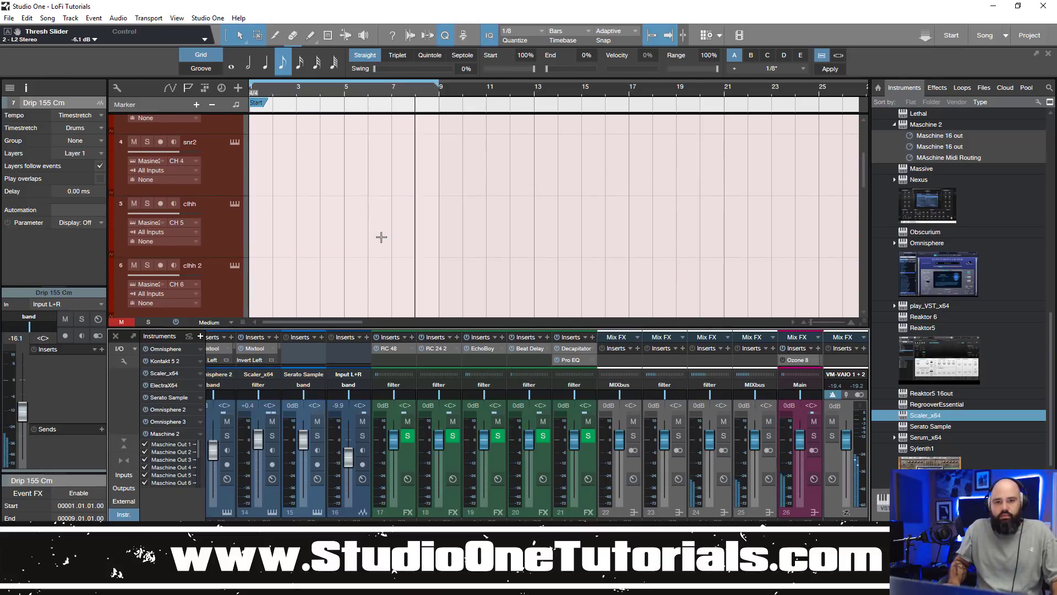
{"action": "scroll", "coordinate": [381, 237], "scroll_direction": "down", "scroll_amount": 3}
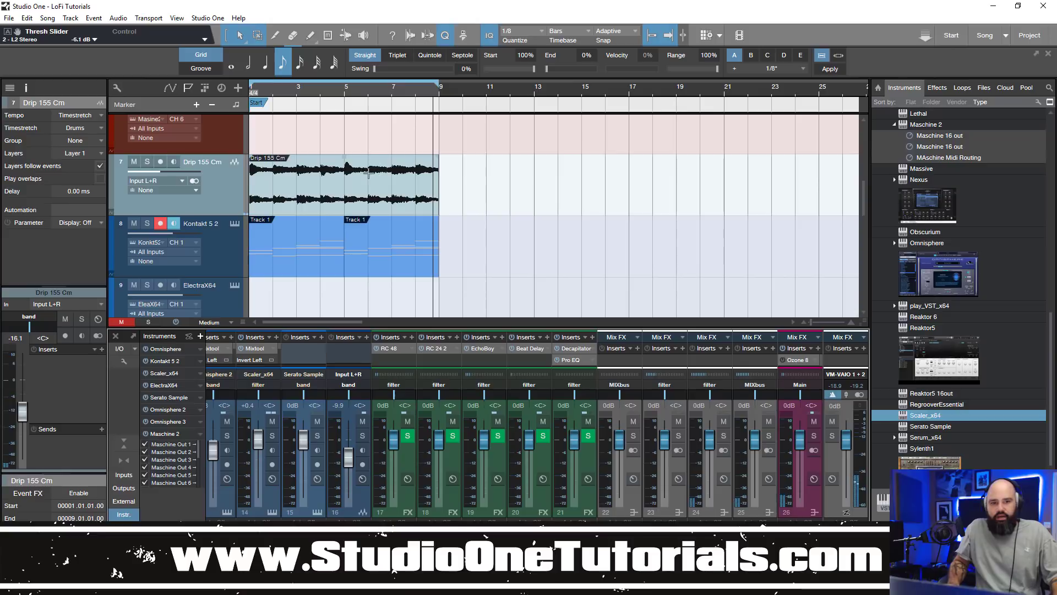
{"action": "left_click", "coordinate": [279, 199]}
{"action": "left_click", "coordinate": [102, 349]}
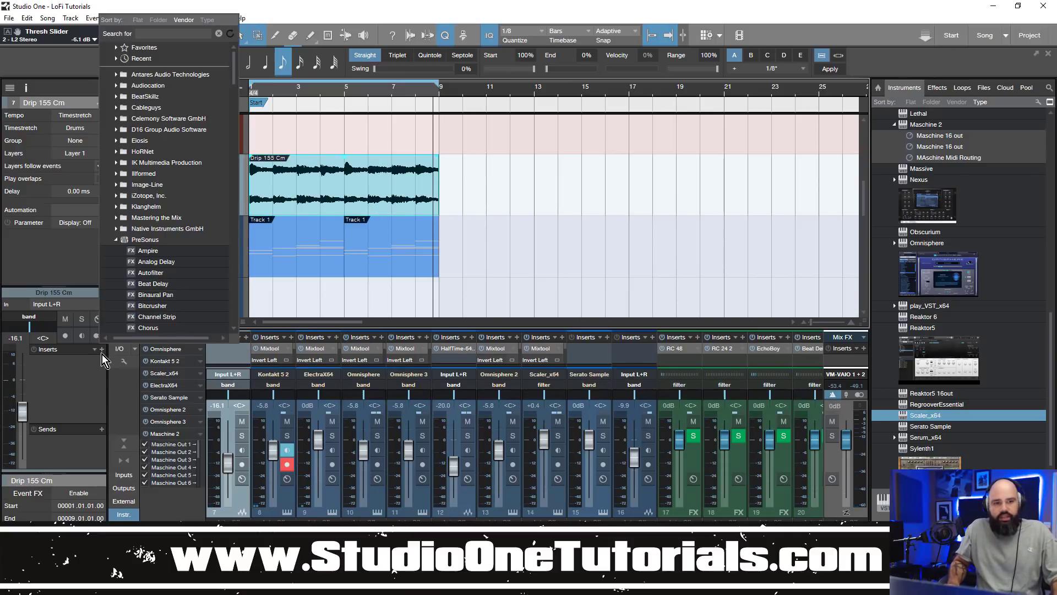
{"action": "scroll", "coordinate": [147, 248], "scroll_direction": "down", "scroll_amount": 2}
{"action": "left_click", "coordinate": [115, 174]}
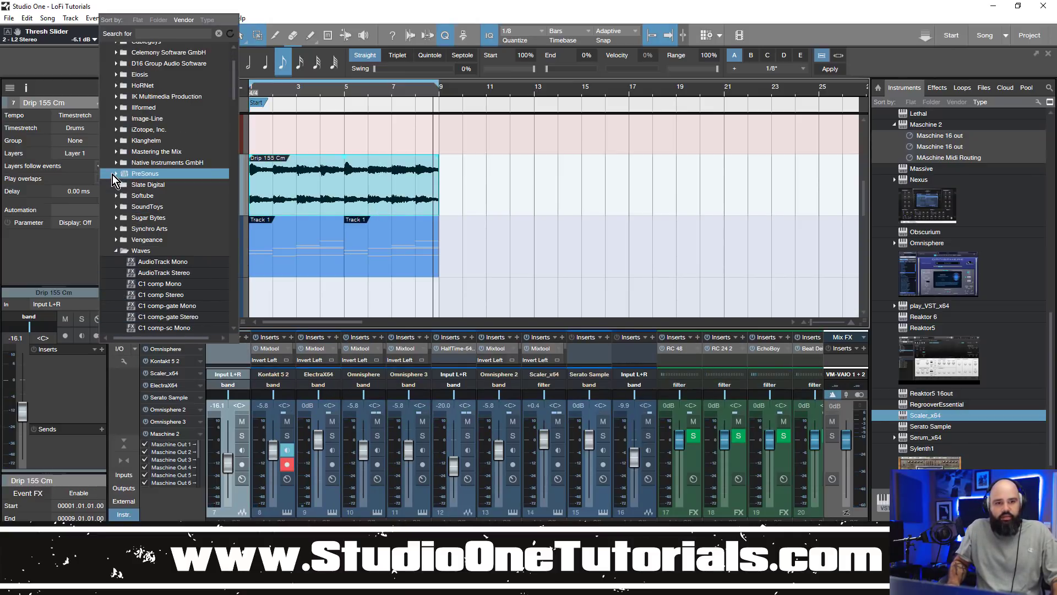
{"action": "left_click", "coordinate": [115, 250]}
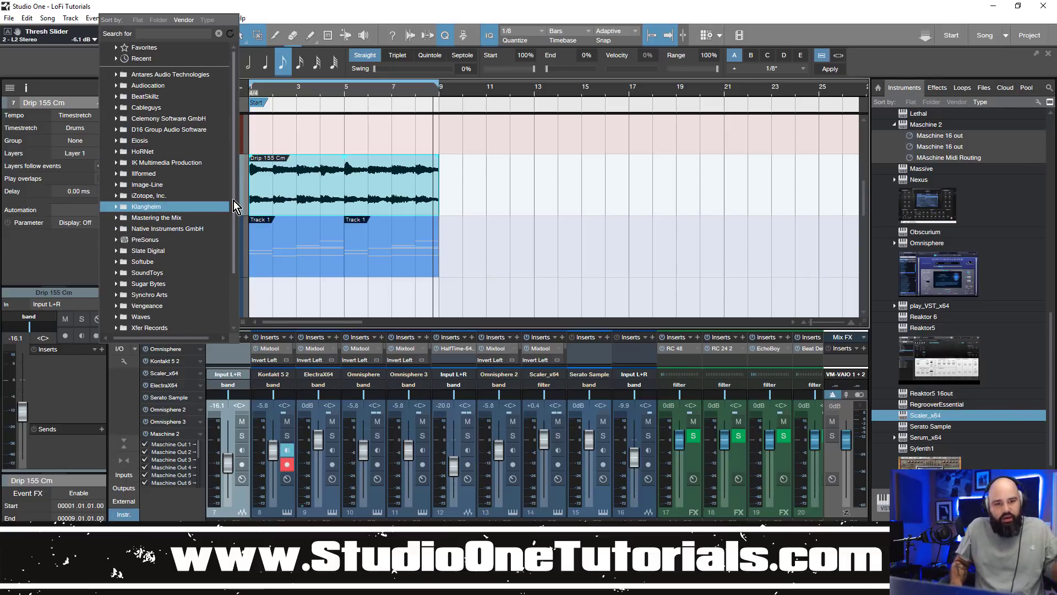
{"action": "left_click", "coordinate": [115, 240]}
{"action": "scroll", "coordinate": [181, 274], "scroll_direction": "down", "scroll_amount": 7}
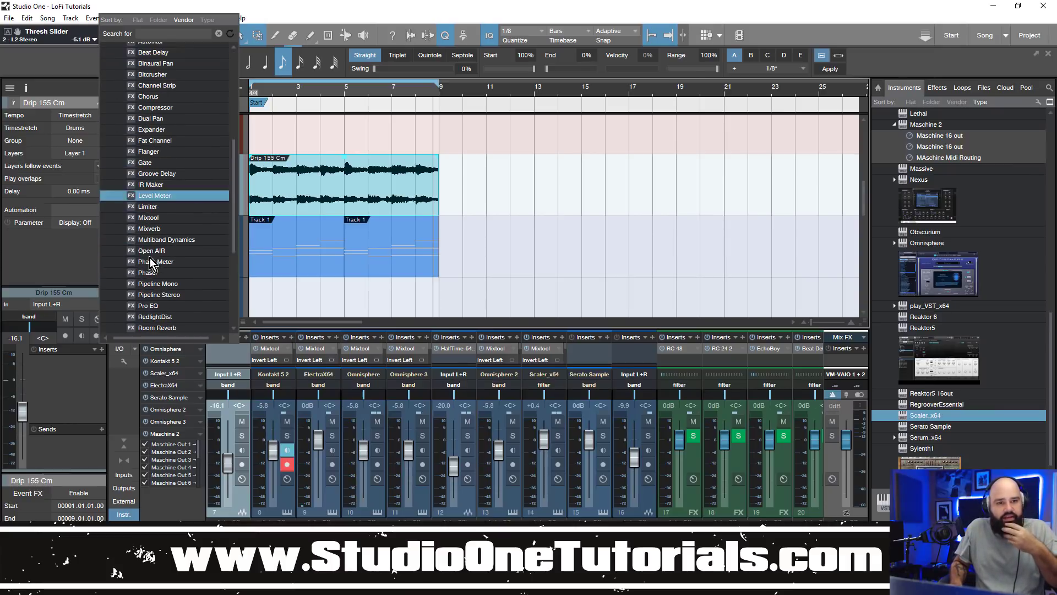
{"action": "scroll", "coordinate": [176, 185], "scroll_direction": "up", "scroll_amount": 1}
{"action": "scroll", "coordinate": [170, 171], "scroll_direction": "up", "scroll_amount": 2}
{"action": "scroll", "coordinate": [169, 176], "scroll_direction": "down", "scroll_amount": 3}
{"action": "scroll", "coordinate": [168, 210], "scroll_direction": "down", "scroll_amount": 2}
{"action": "left_click", "coordinate": [165, 241]}
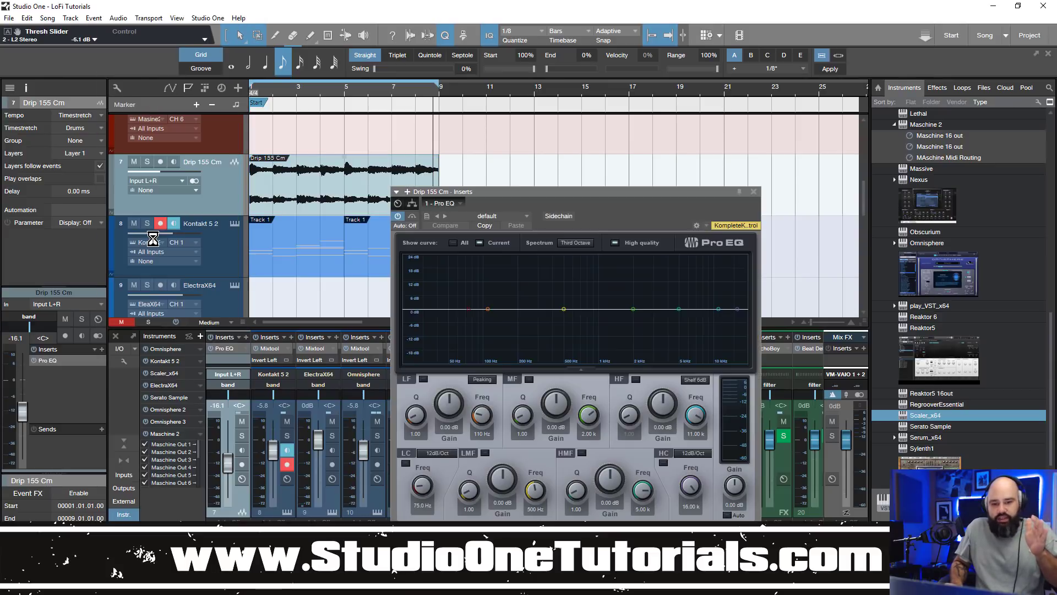
Enable the Pro EQ low cut on Drip 155 Cm with a 48 dB/Oct slope and a frequency of 126 Hz
{"action": "left_click", "coordinate": [406, 463]}
{"action": "left_click", "coordinate": [441, 453]}
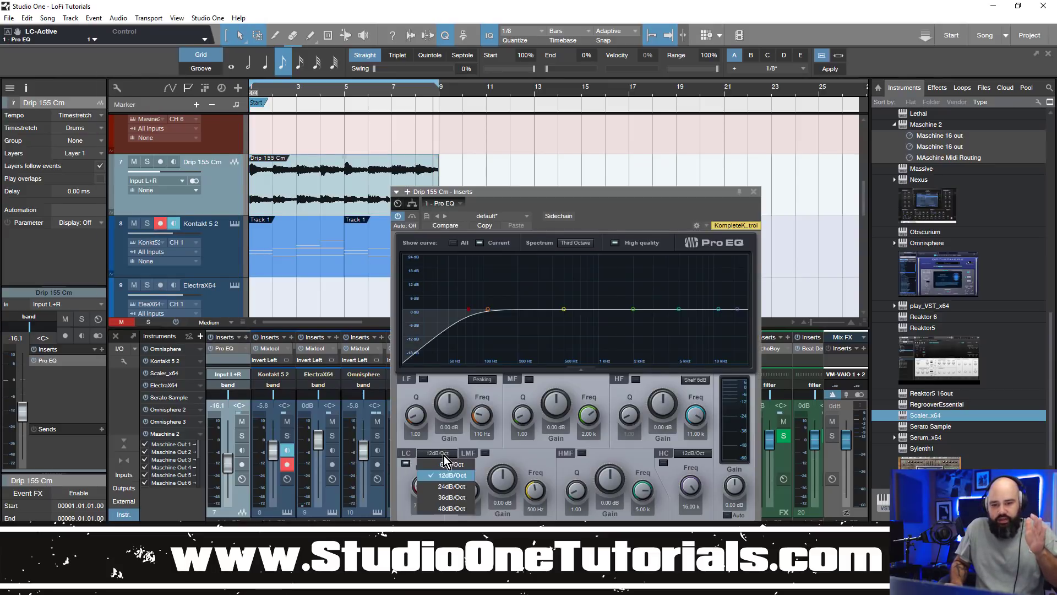
{"action": "left_click", "coordinate": [456, 512]}
{"action": "left_click_drag", "start_coordinate": [422, 485], "coordinate": [427, 474]}
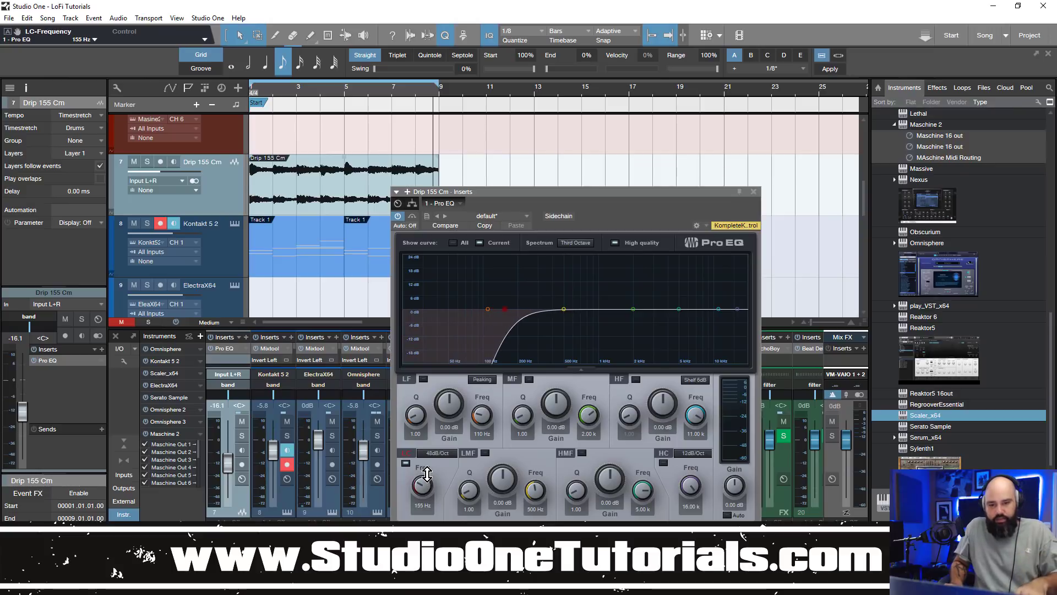
{"action": "key", "text": "space"}
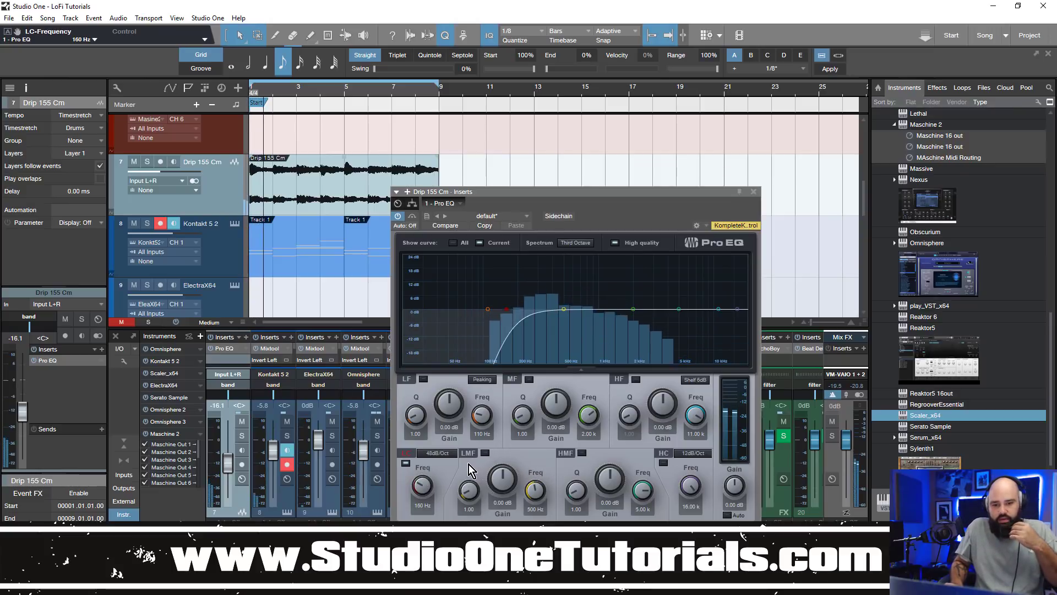
{"action": "left_click_drag", "start_coordinate": [423, 487], "coordinate": [424, 488]}
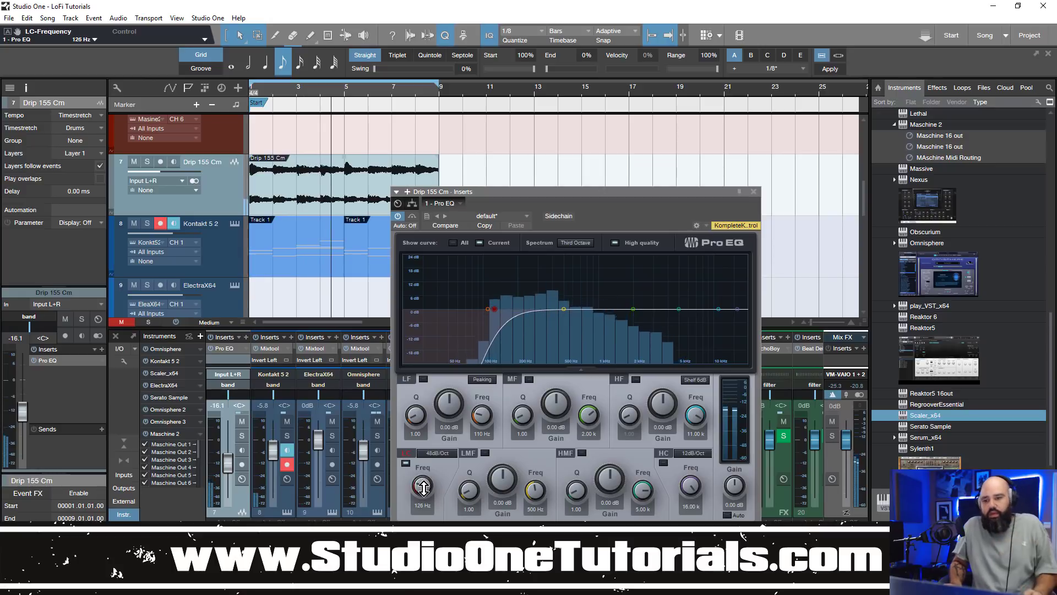
{"action": "left_click", "coordinate": [754, 192]}
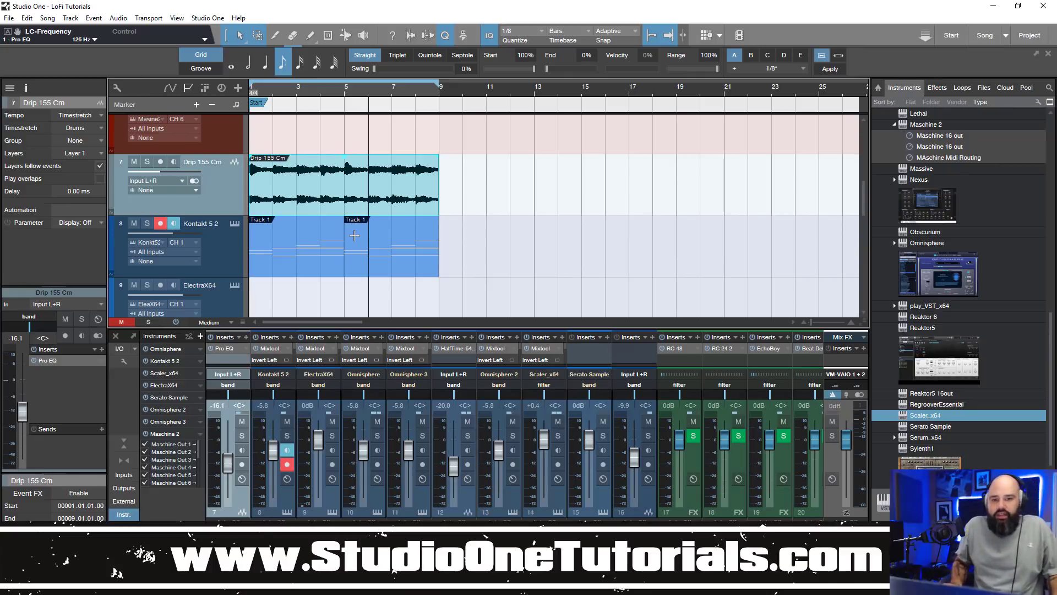
Create a part on the snr track from bar 1 to bar 9 and add a C3 note on beat 3 of bar 1
{"action": "key", "text": "shift+w"}
{"action": "key", "text": "shift+w"}
{"action": "key", "text": "shift+w"}
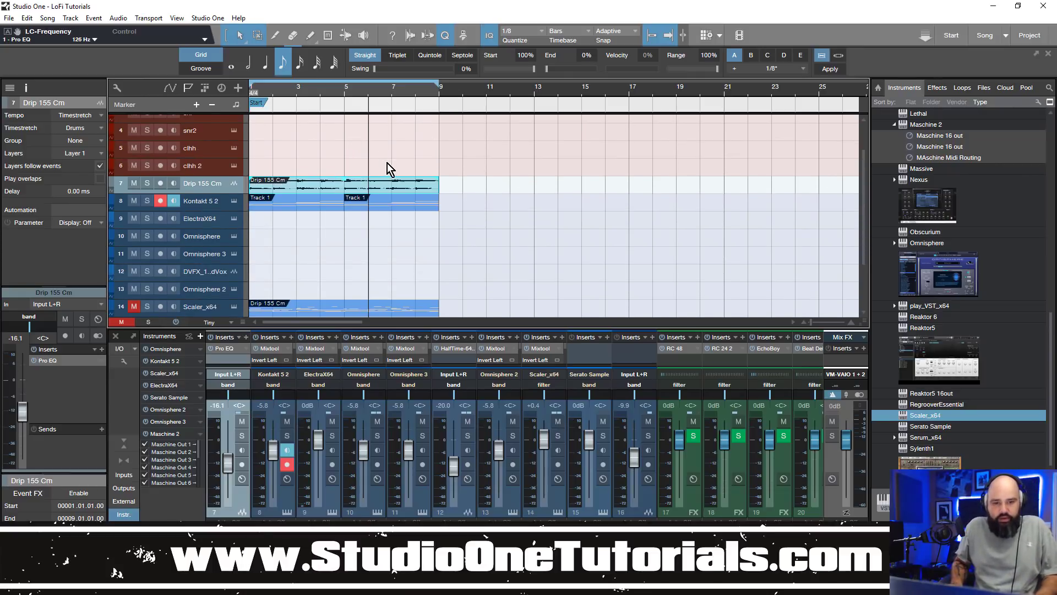
{"action": "key", "text": "shift+w"}
{"action": "key", "text": "shift+w"}
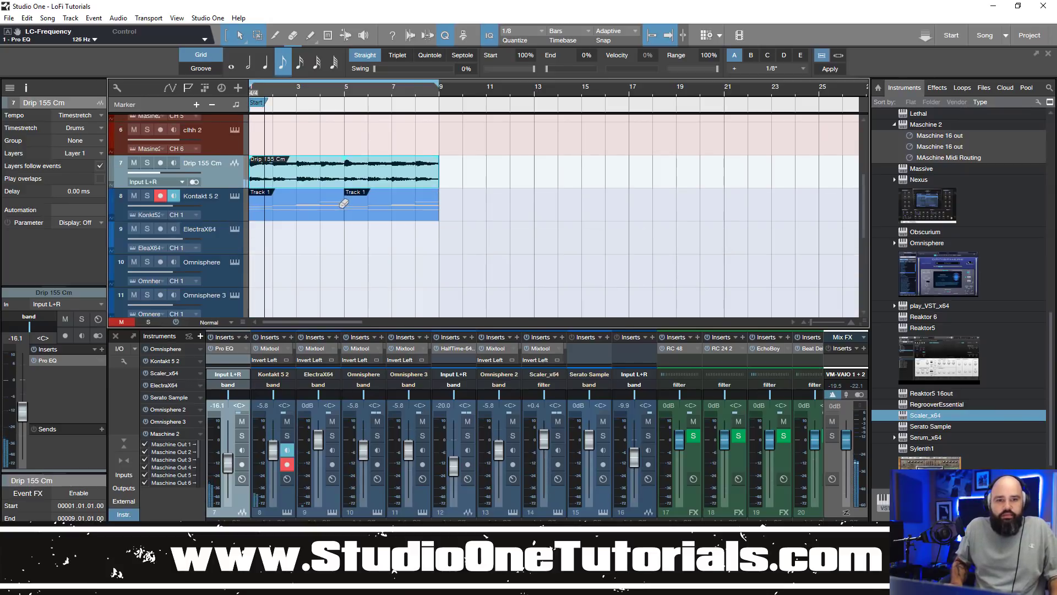
{"action": "scroll", "coordinate": [244, 150], "scroll_direction": "up", "scroll_amount": 2}
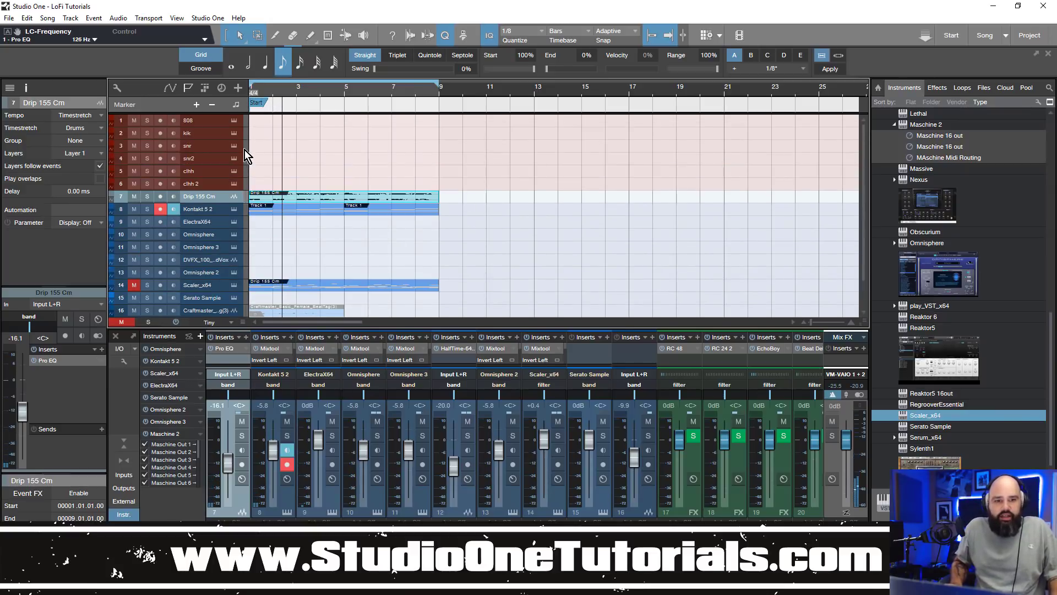
{"action": "double_click", "coordinate": [262, 144]}
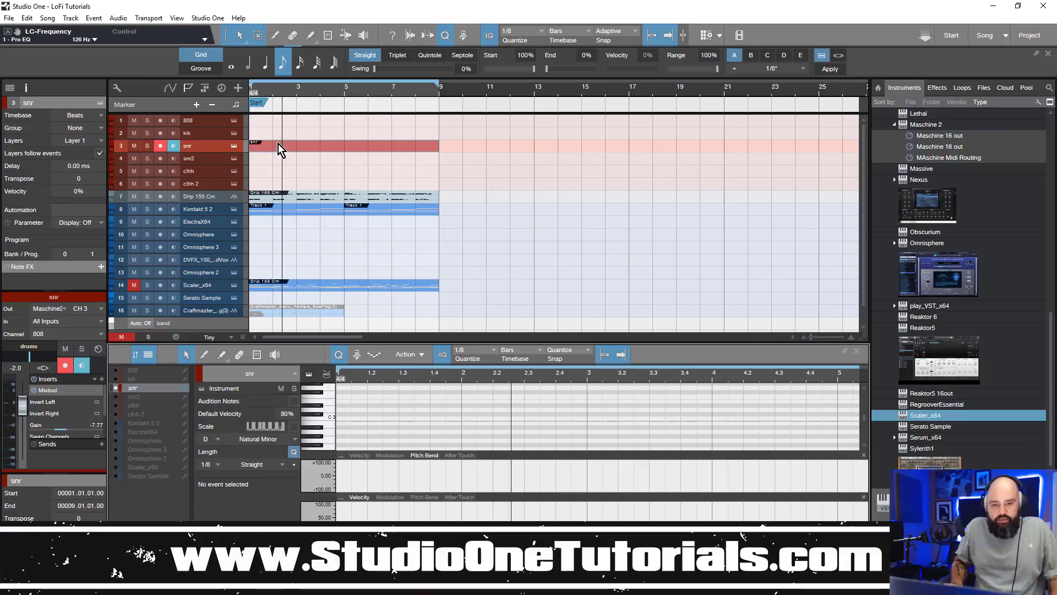
{"action": "double_click", "coordinate": [403, 417]}
Duplicate the snare hit across the rest of the part and play the loop from the start
{"action": "left_click_drag", "start_coordinate": [408, 419], "coordinate": [655, 421]}
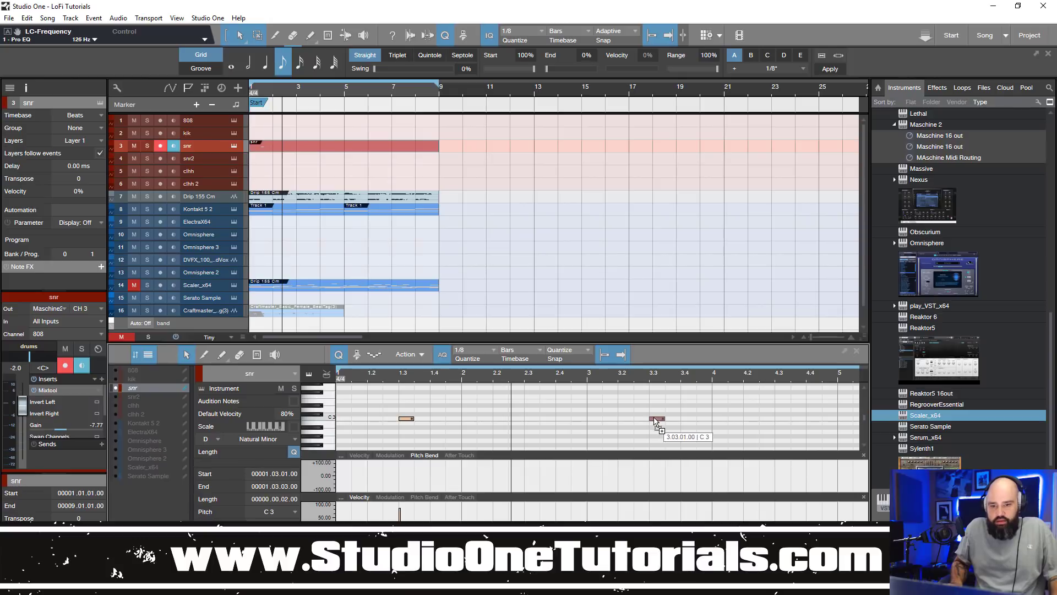
{"action": "left_click_drag", "start_coordinate": [408, 420], "coordinate": [351, 387]}
{"action": "key", "text": "ctrl+z"}
{"action": "key", "text": "d"}
{"action": "key", "text": "d"}
{"action": "key", "text": "d"}
{"action": "key", "text": "comma"}
{"action": "key", "text": "space"}
Create a kik part from bar 1 to bar 9 with C3 kicks at 1.1, 1.3.3, 2.1.3 and 2.2
{"action": "double_click", "coordinate": [260, 134]}
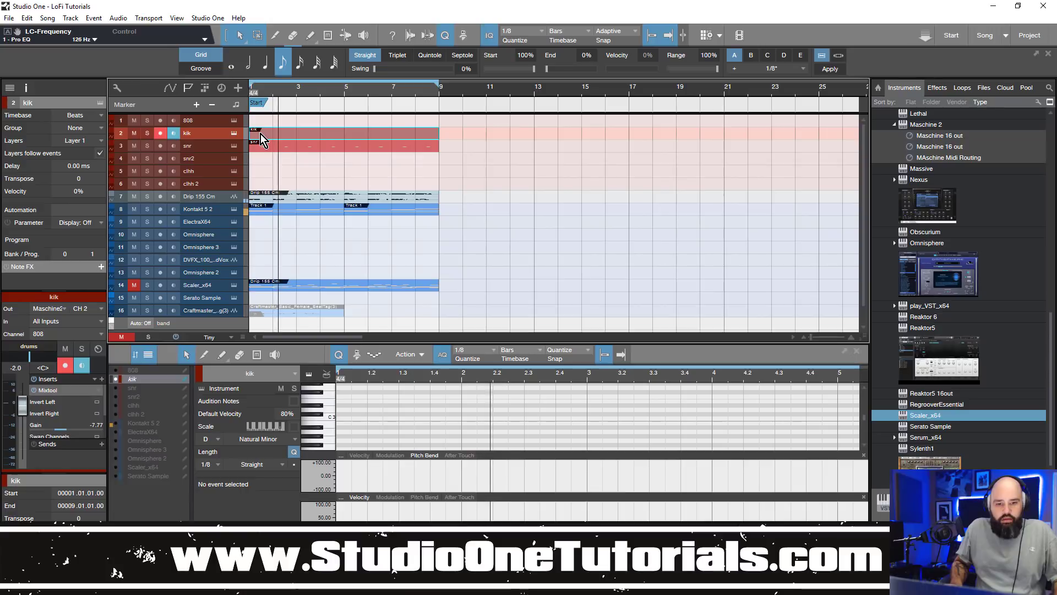
{"action": "double_click", "coordinate": [341, 418]}
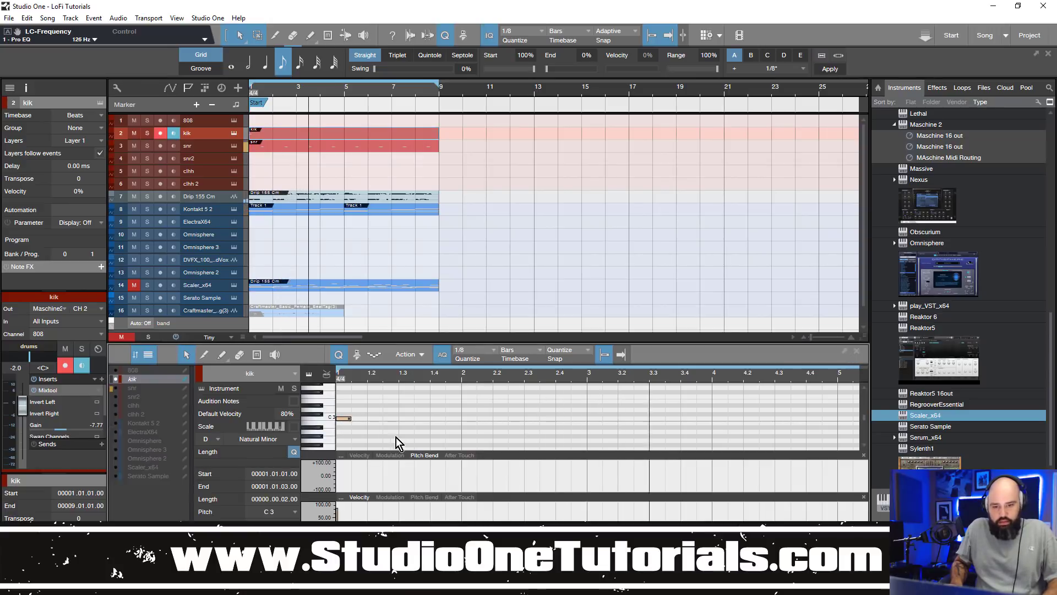
{"action": "double_click", "coordinate": [437, 419]}
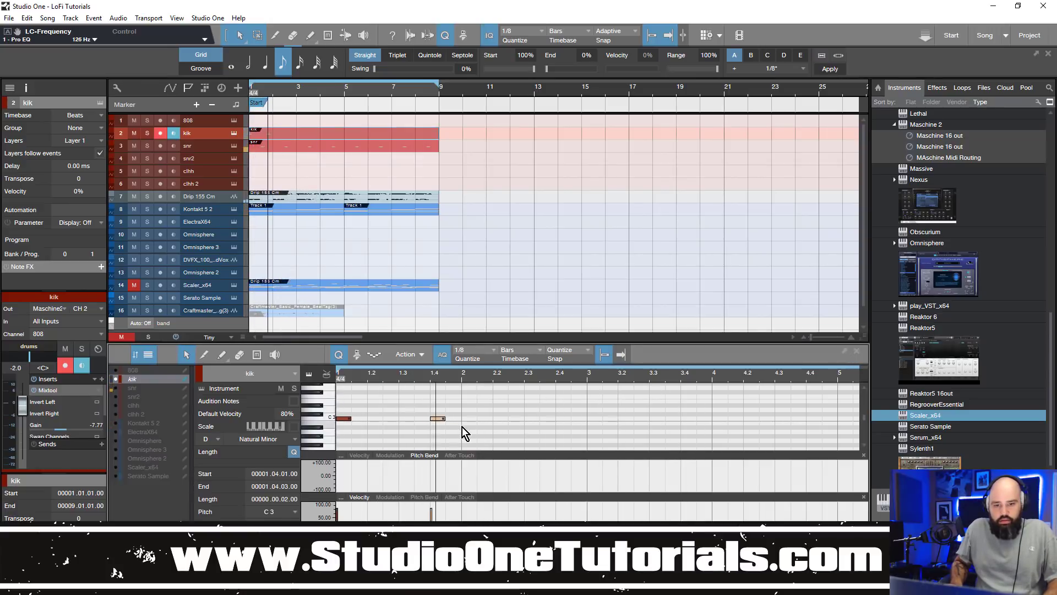
{"action": "left_click_drag", "start_coordinate": [444, 421], "coordinate": [423, 424]}
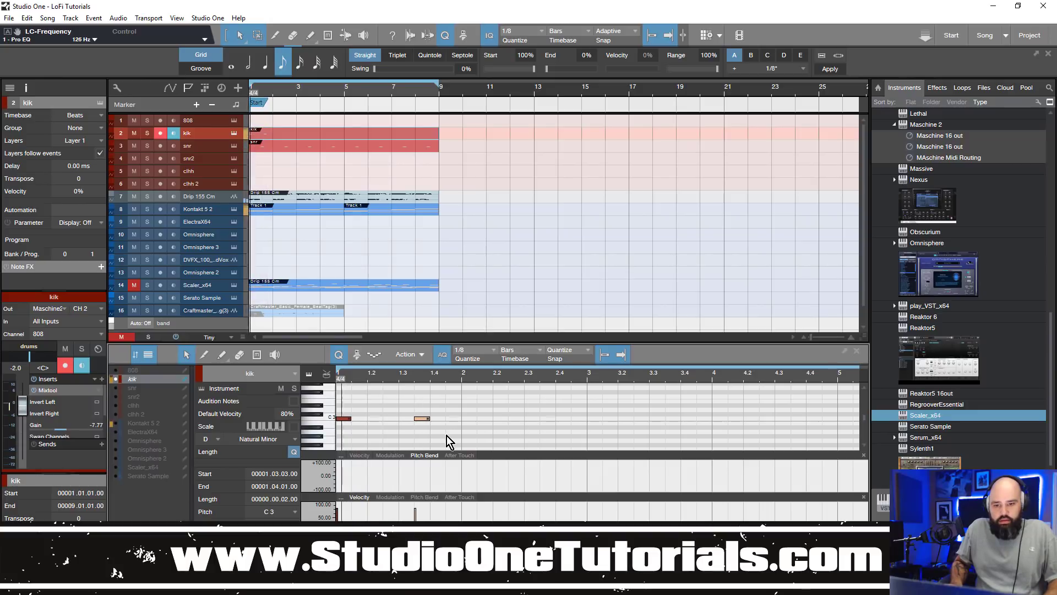
{"action": "double_click", "coordinate": [485, 418]}
{"action": "double_click", "coordinate": [516, 418]}
{"action": "left_click_drag", "start_coordinate": [514, 423], "coordinate": [499, 423]}
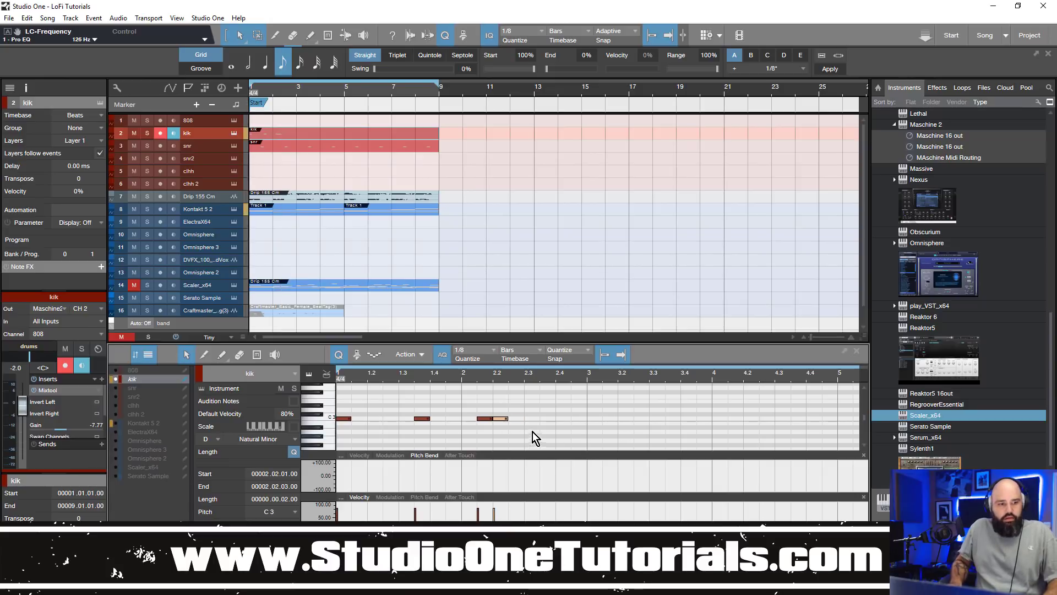
Set the threshold of the L2 Stereo limiter on the Main mixer channel to -4.1 dB
{"action": "key", "text": "F3"}
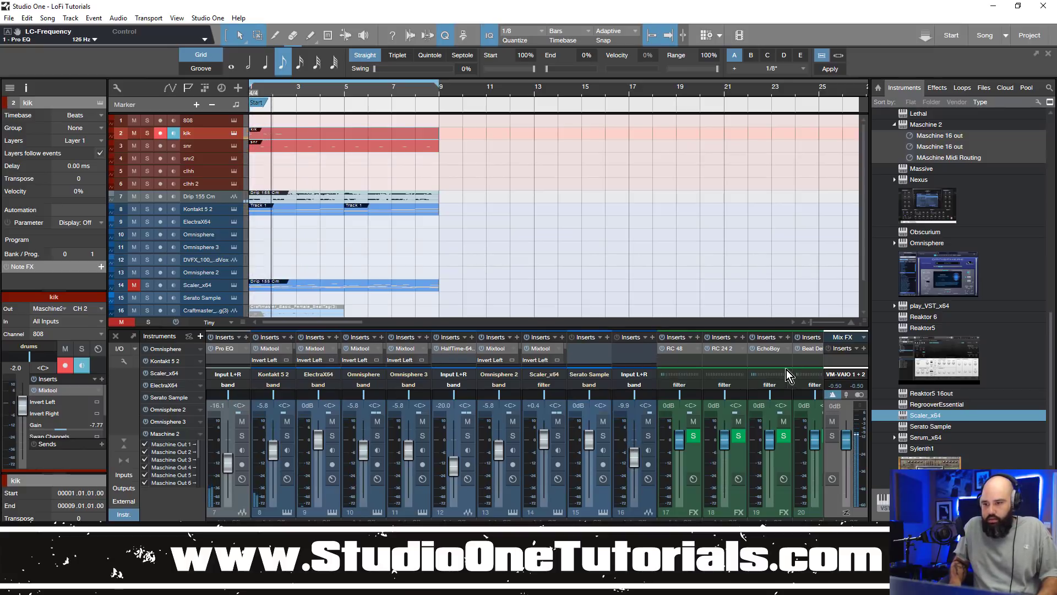
{"action": "left_click_drag", "start_coordinate": [628, 554], "coordinate": [782, 554]}
{"action": "left_click_drag", "start_coordinate": [809, 328], "coordinate": [799, 218]}
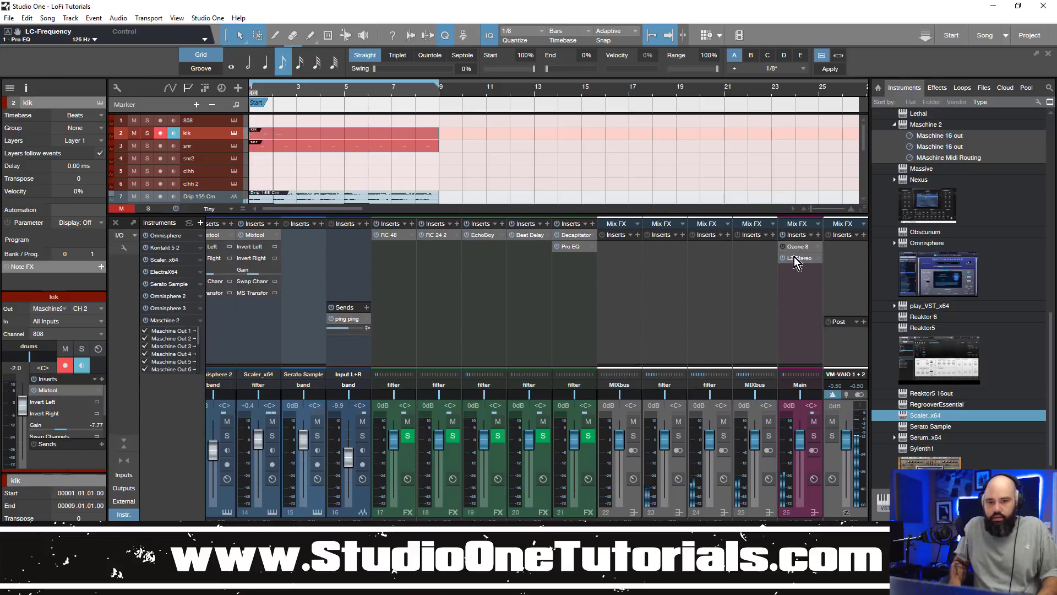
{"action": "double_click", "coordinate": [795, 256]}
{"action": "left_click_drag", "start_coordinate": [418, 296], "coordinate": [422, 289]}
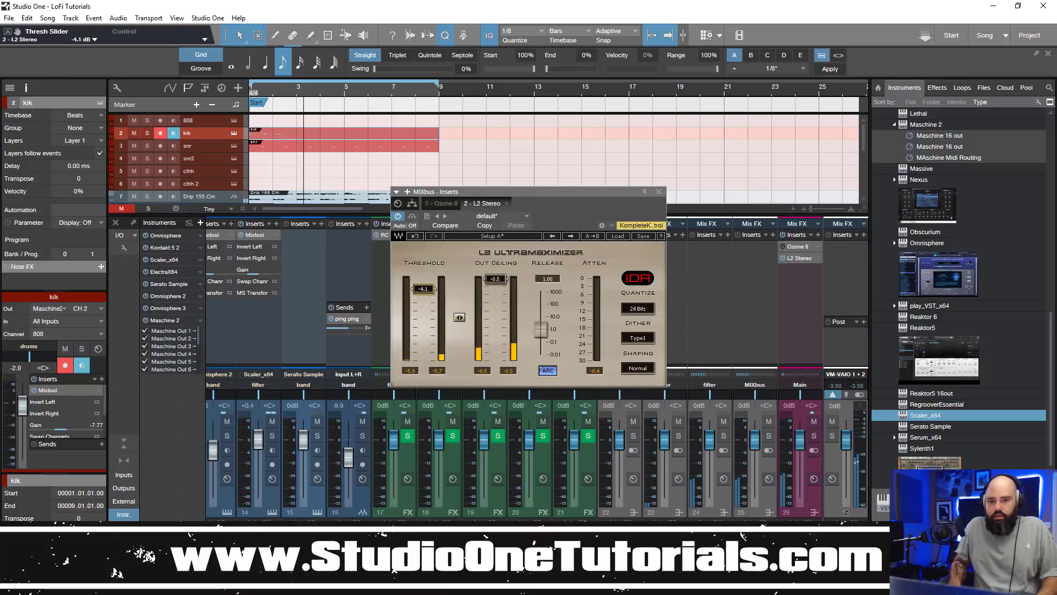
{"action": "left_click", "coordinate": [659, 192]}
Add C3 kicks to the kik part at 2.4, 3.1, 3.2.3, 3.4.3, 4.2.3 and 4.4.3
{"action": "double_click", "coordinate": [296, 133]}
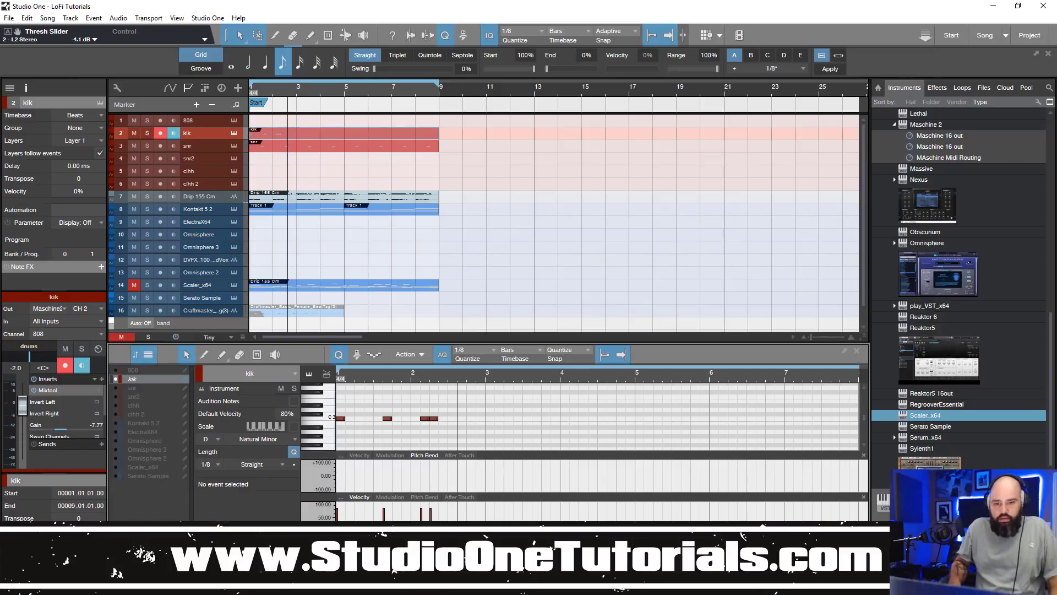
{"action": "double_click", "coordinate": [489, 419]}
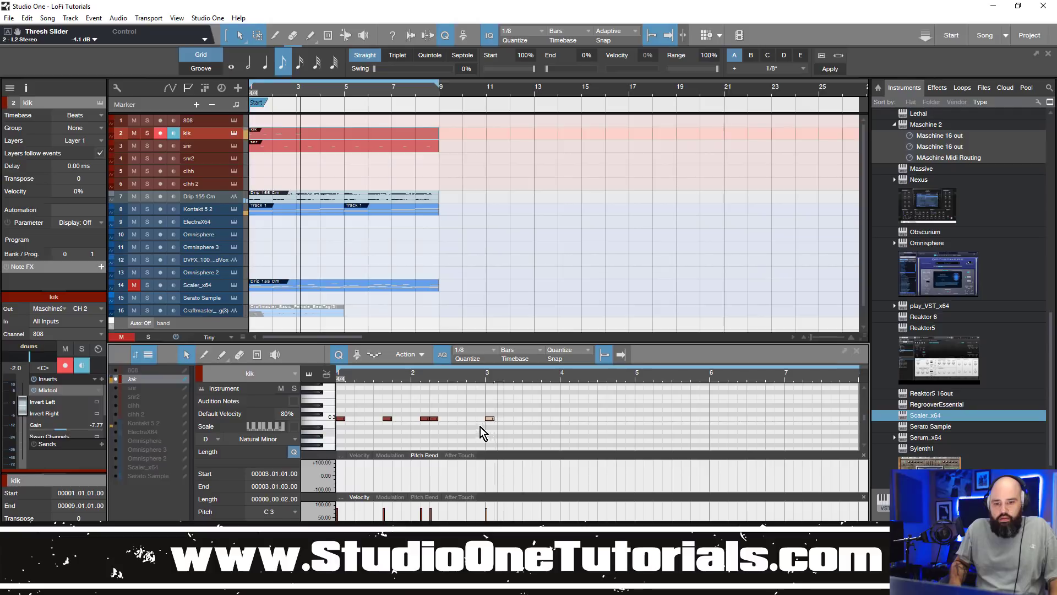
{"action": "double_click", "coordinate": [471, 418]}
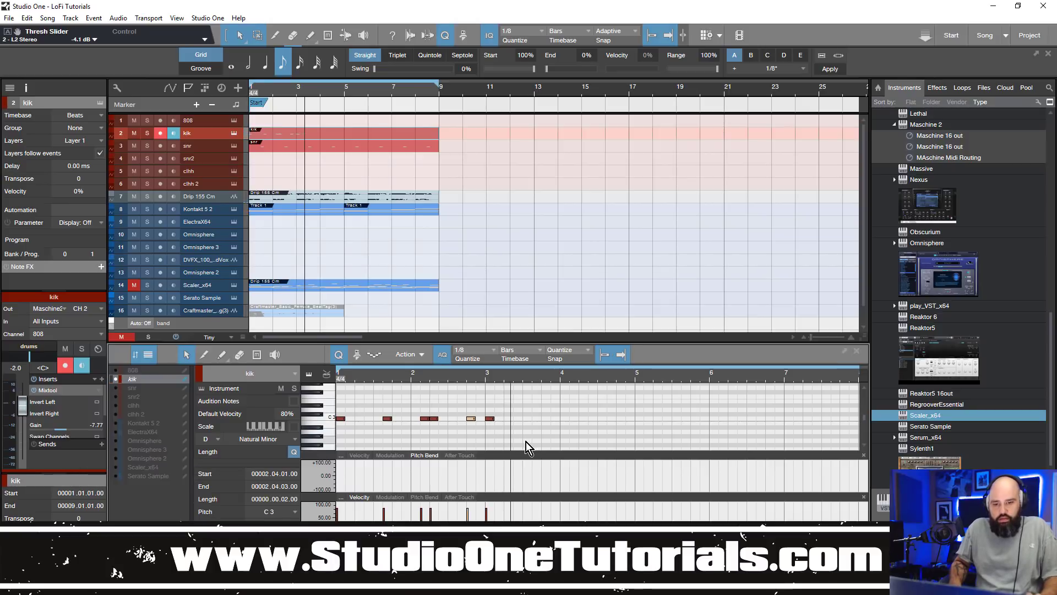
{"action": "left_click_drag", "start_coordinate": [554, 448], "coordinate": [488, 413]}
{"action": "double_click", "coordinate": [518, 420]}
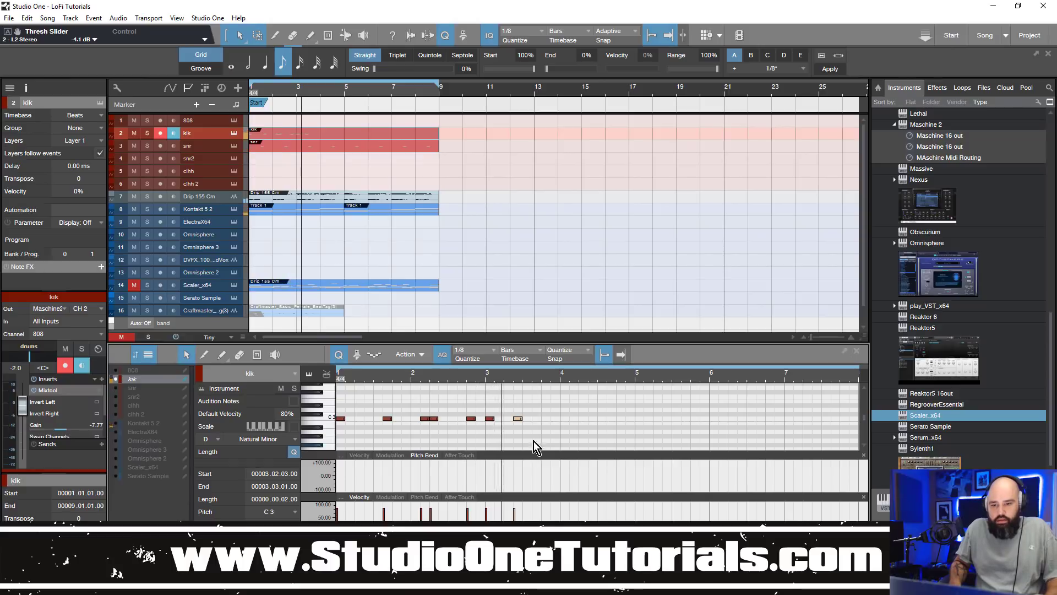
{"action": "double_click", "coordinate": [554, 418]}
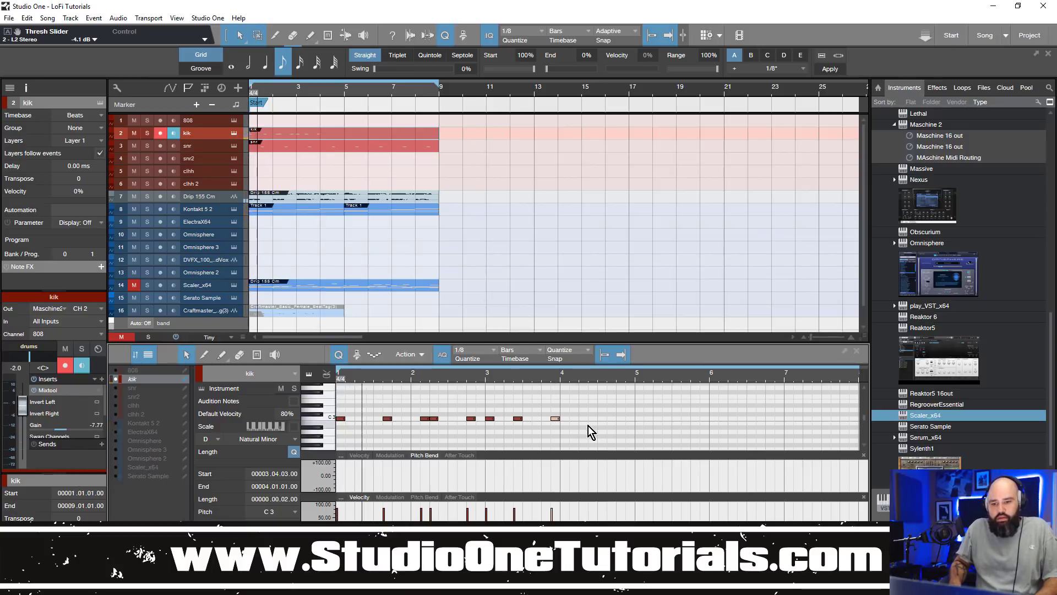
{"action": "double_click", "coordinate": [582, 418]}
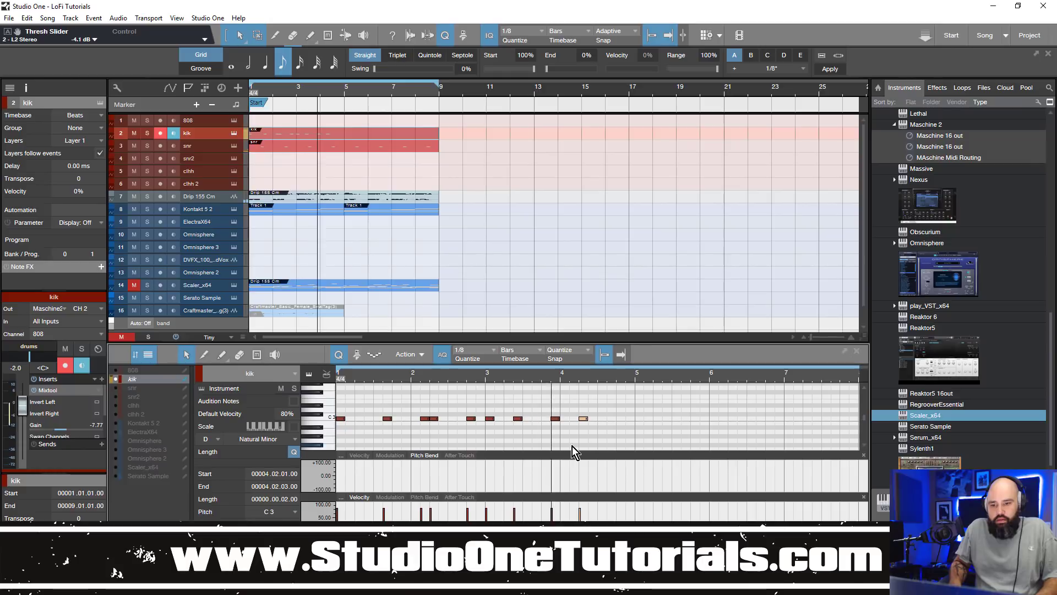
{"action": "double_click", "coordinate": [629, 418]}
{"action": "left_click", "coordinate": [634, 424]}
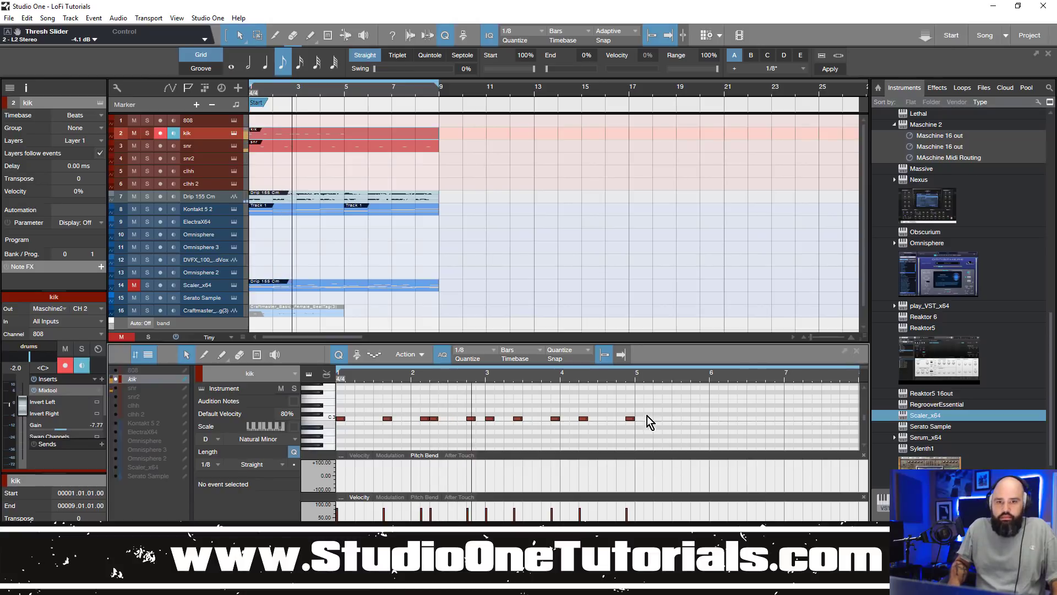
Shorten the loop to bars 1 to 5 and duplicate the four-bar kick pattern into bars 5 to 9
{"action": "left_click_drag", "start_coordinate": [435, 87], "coordinate": [345, 87]}
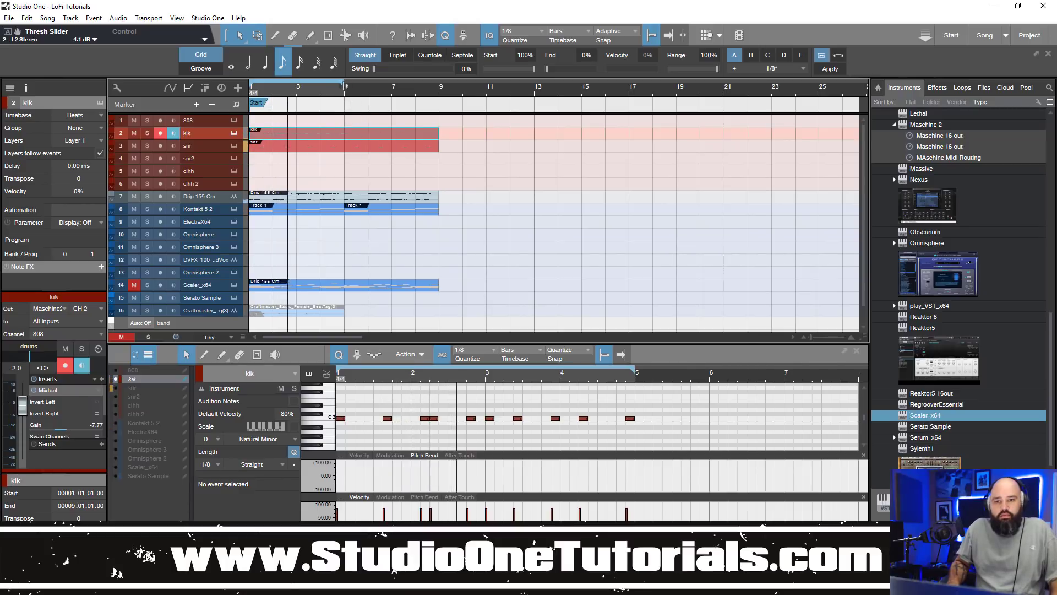
{"action": "left_click_drag", "start_coordinate": [672, 434], "coordinate": [340, 397]}
{"action": "key", "text": "d"}
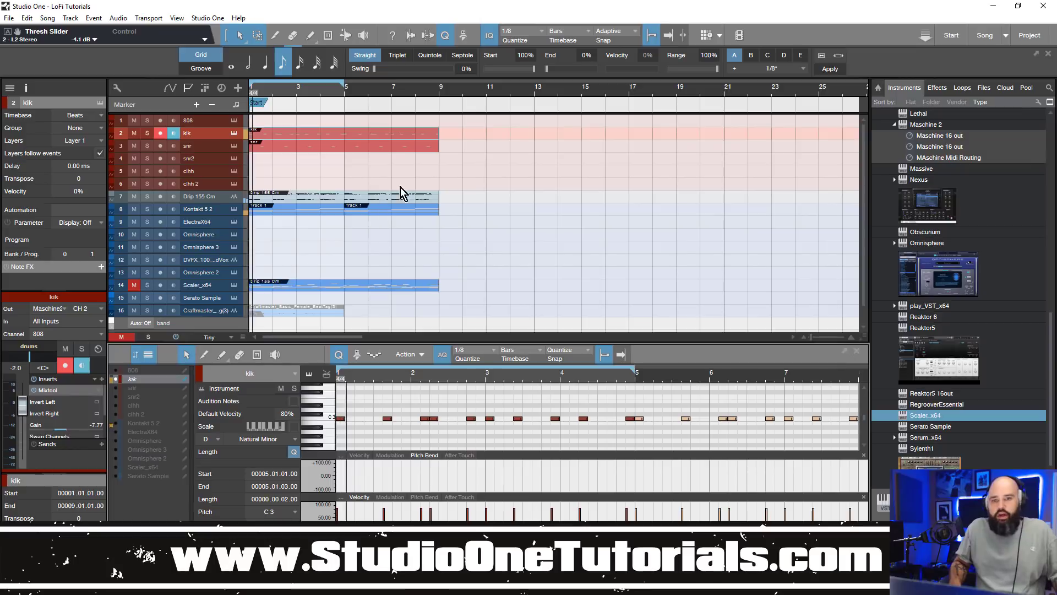
Copy the kik part onto the 808 track and transpose all of the copy's notes to C#3
{"action": "left_click", "coordinate": [345, 135]}
{"action": "left_click_drag", "start_coordinate": [345, 124], "coordinate": [348, 127]}
{"action": "mouse_move", "coordinate": [711, 374]}
{"action": "left_mouse_down"}
{"action": "mouse_move", "coordinate": [715, 360]}
{"action": "mouse_move", "coordinate": [710, 377]}
{"action": "left_mouse_up"}
{"action": "left_click_drag", "start_coordinate": [710, 435], "coordinate": [339, 414]}
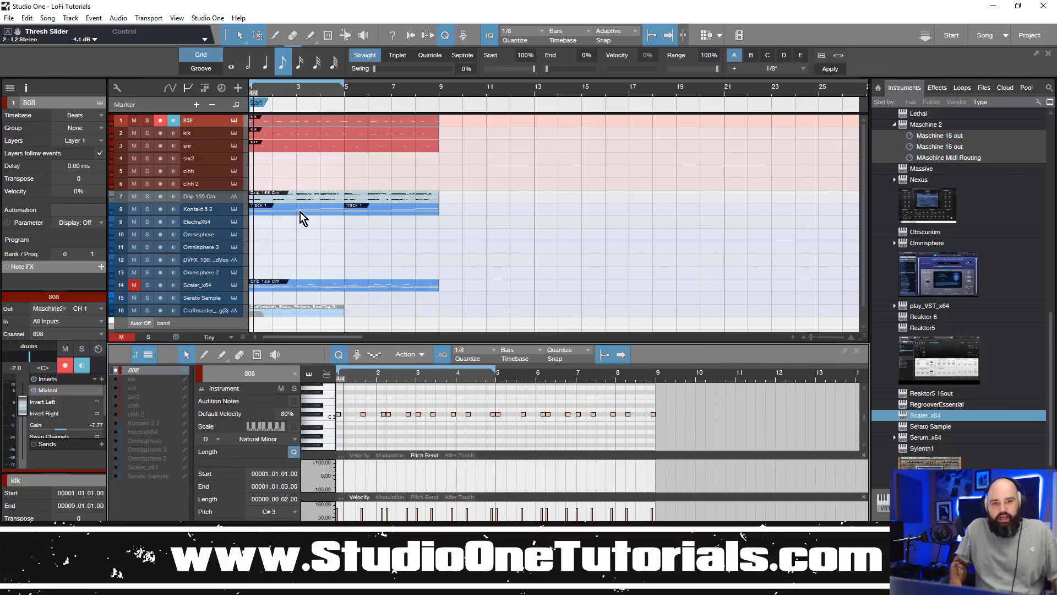
Enlarge the note editor on the Kontakt 5 2 parts and make the 808 notes editable alongside the chords
{"action": "left_click", "coordinate": [318, 212]}
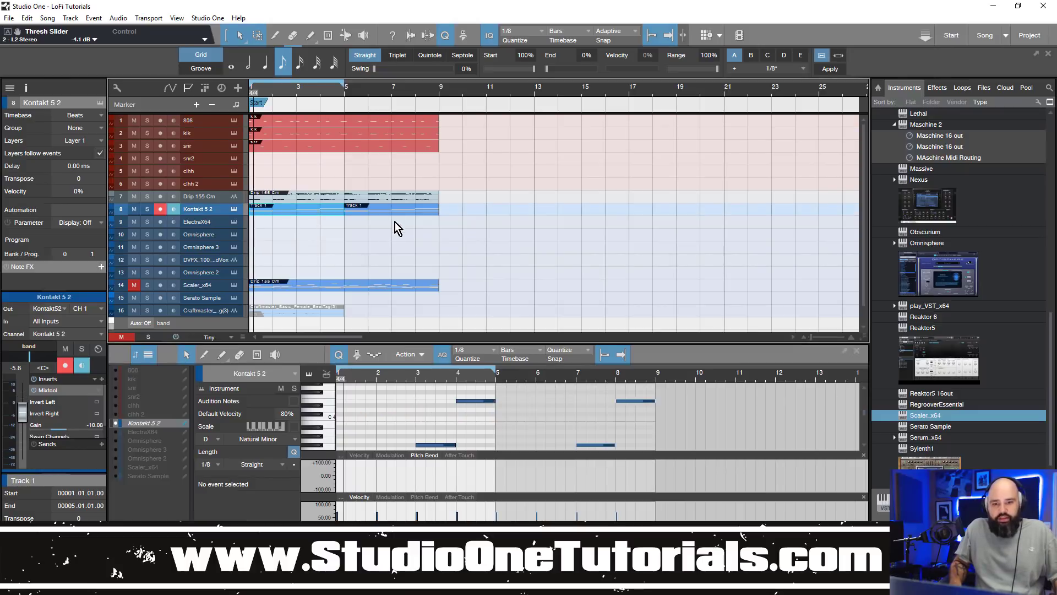
{"action": "left_click", "coordinate": [393, 213]}
{"action": "left_click_drag", "start_coordinate": [480, 346], "coordinate": [486, 273]}
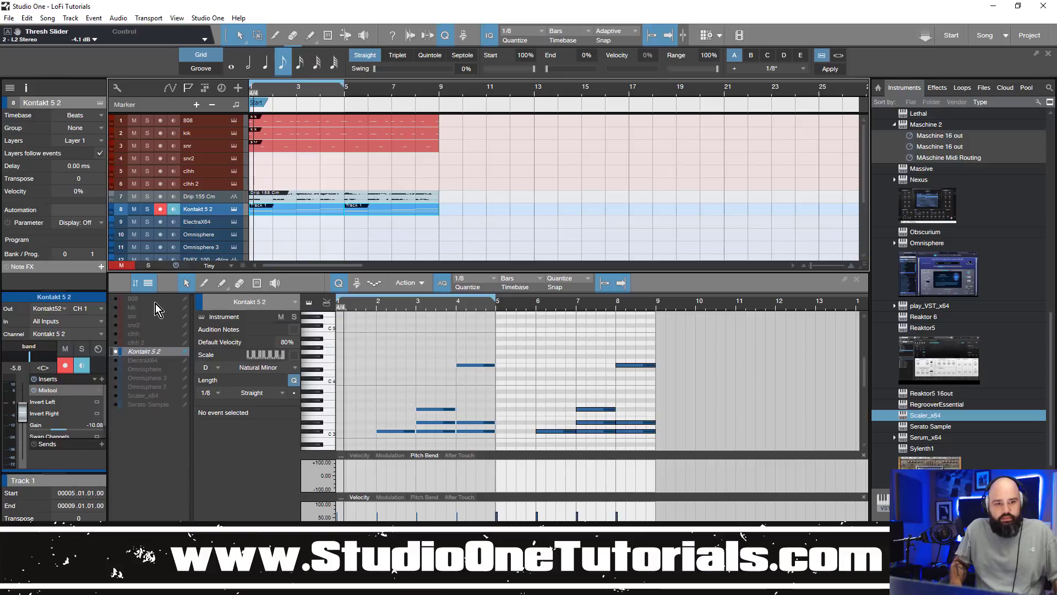
{"action": "left_click", "coordinate": [170, 299]}
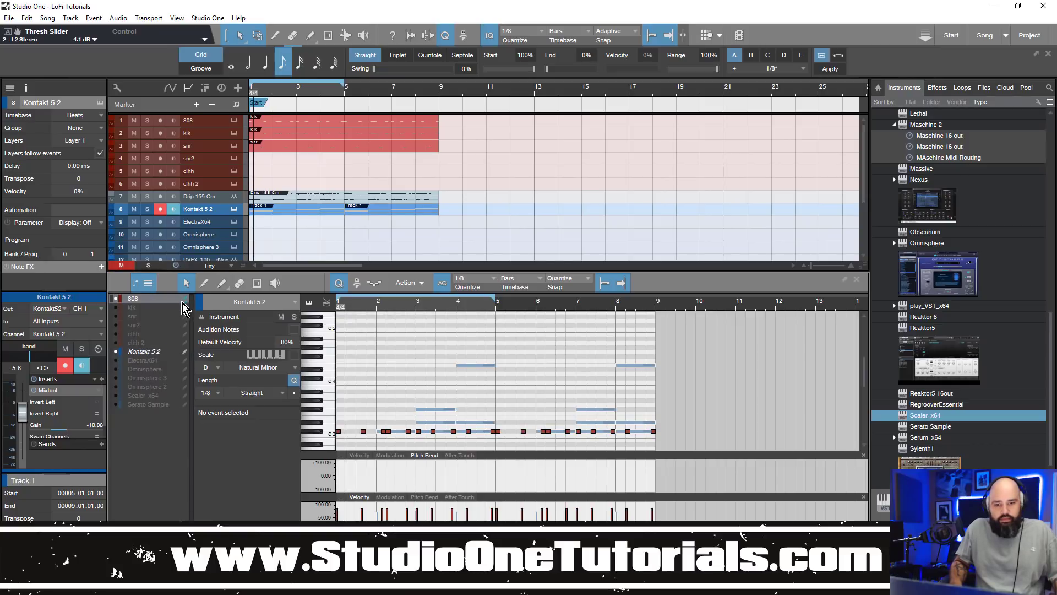
Play the loop and move the 808 notes at 2.1.3 and 2.4 up to A3
{"action": "scroll", "coordinate": [382, 374], "scroll_direction": "down", "scroll_amount": 5}
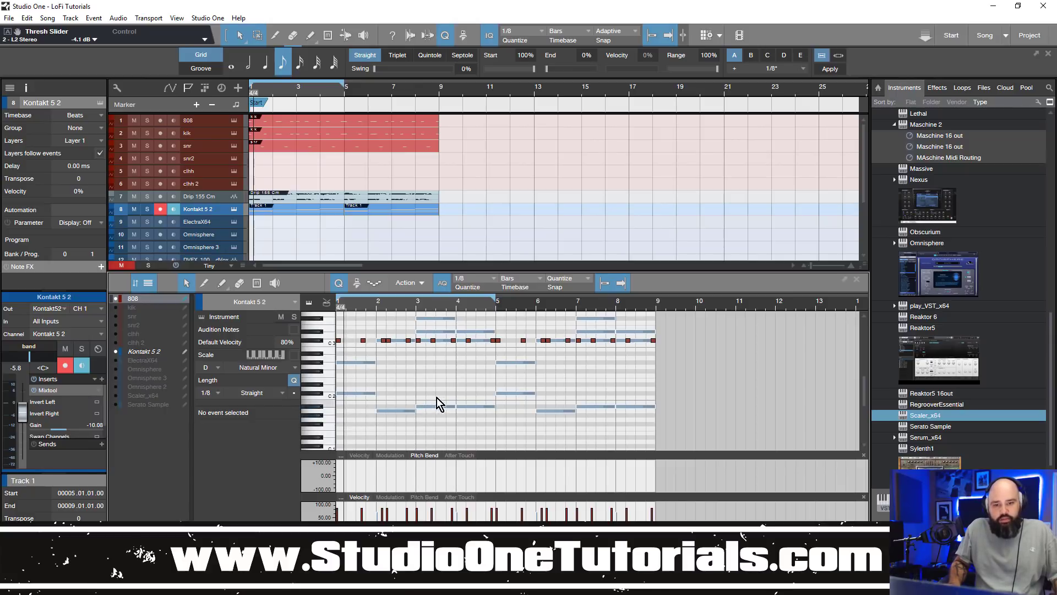
{"action": "scroll", "coordinate": [435, 402], "scroll_direction": "up", "scroll_amount": 3}
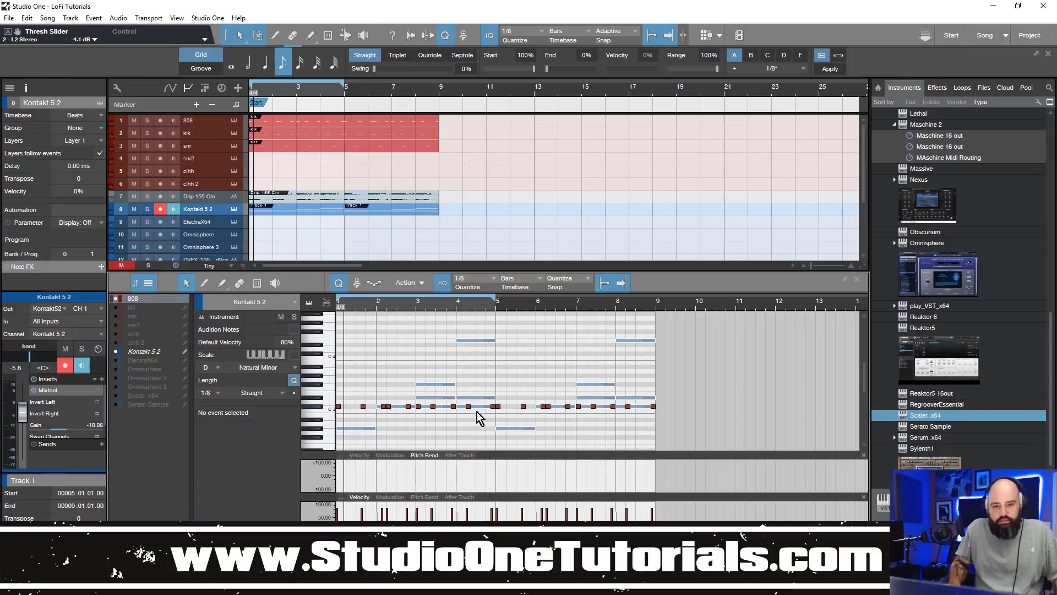
{"action": "key", "text": "space"}
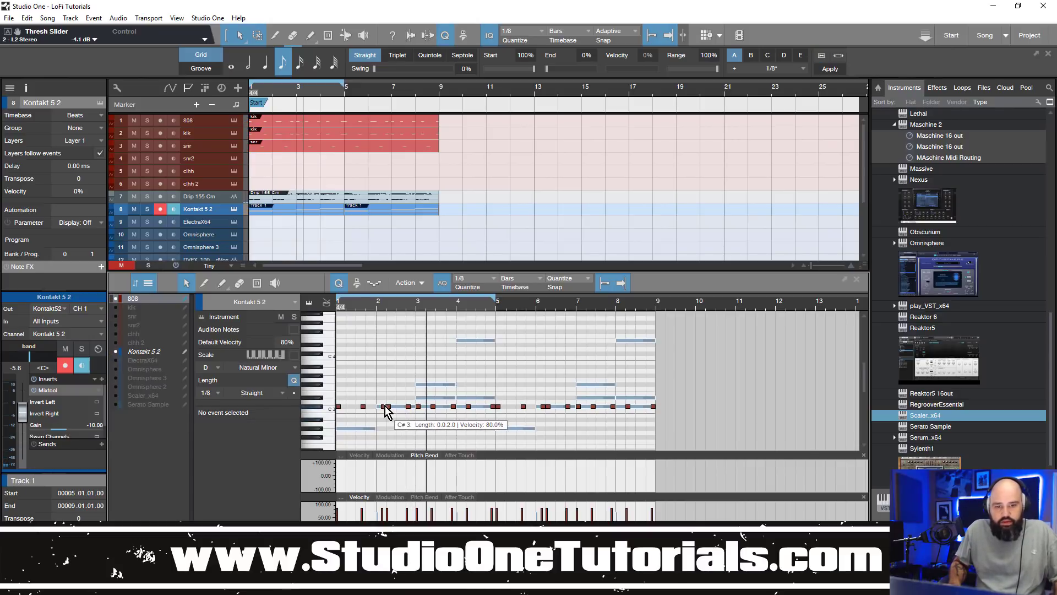
{"action": "left_click_drag", "start_coordinate": [386, 410], "coordinate": [385, 374]}
{"action": "key", "text": "space"}
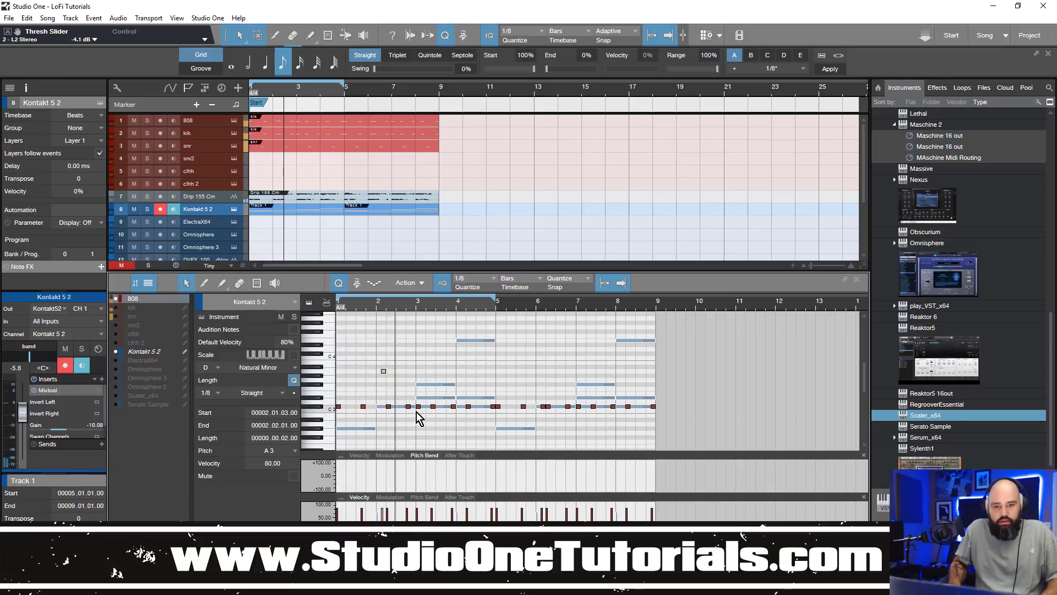
{"action": "left_click_drag", "start_coordinate": [410, 412], "coordinate": [413, 373]}
Move the three 808 notes in bar 3 and the one at 4.4.3 up to G#3
{"action": "scroll", "coordinate": [436, 414], "scroll_direction": "down", "scroll_amount": 2}
{"action": "scroll", "coordinate": [436, 404], "scroll_direction": "down", "scroll_amount": 2}
{"action": "scroll", "coordinate": [438, 397], "scroll_direction": "up", "scroll_amount": 1}
{"action": "scroll", "coordinate": [441, 395], "scroll_direction": "up", "scroll_amount": 4}
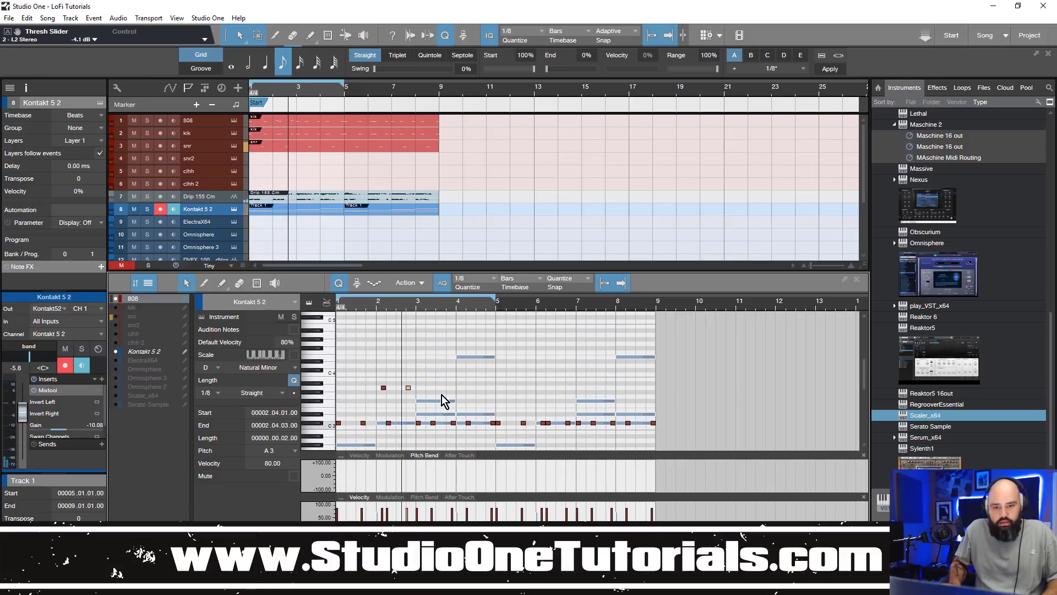
{"action": "left_click_drag", "start_coordinate": [412, 419], "coordinate": [460, 433]}
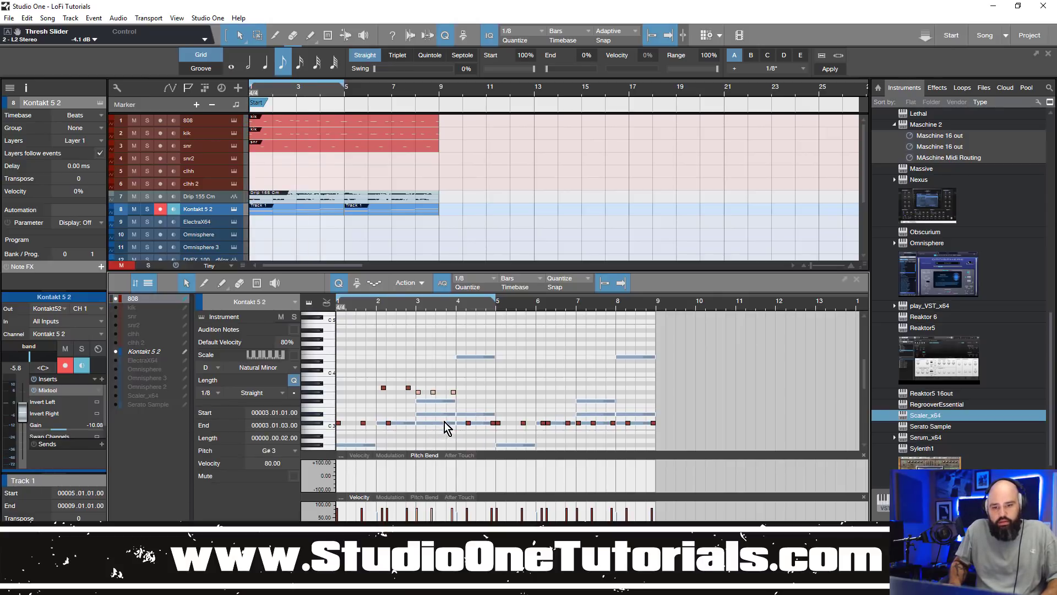
{"action": "scroll", "coordinate": [447, 412], "scroll_direction": "down", "scroll_amount": 3}
{"action": "scroll", "coordinate": [454, 410], "scroll_direction": "up", "scroll_amount": 3}
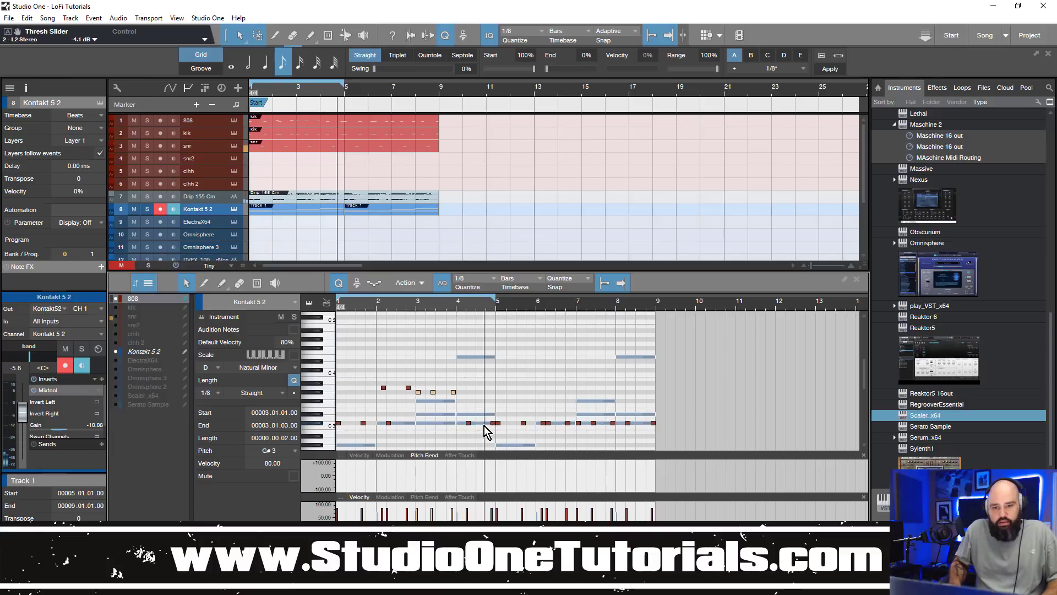
{"action": "left_click_drag", "start_coordinate": [493, 424], "coordinate": [491, 390]}
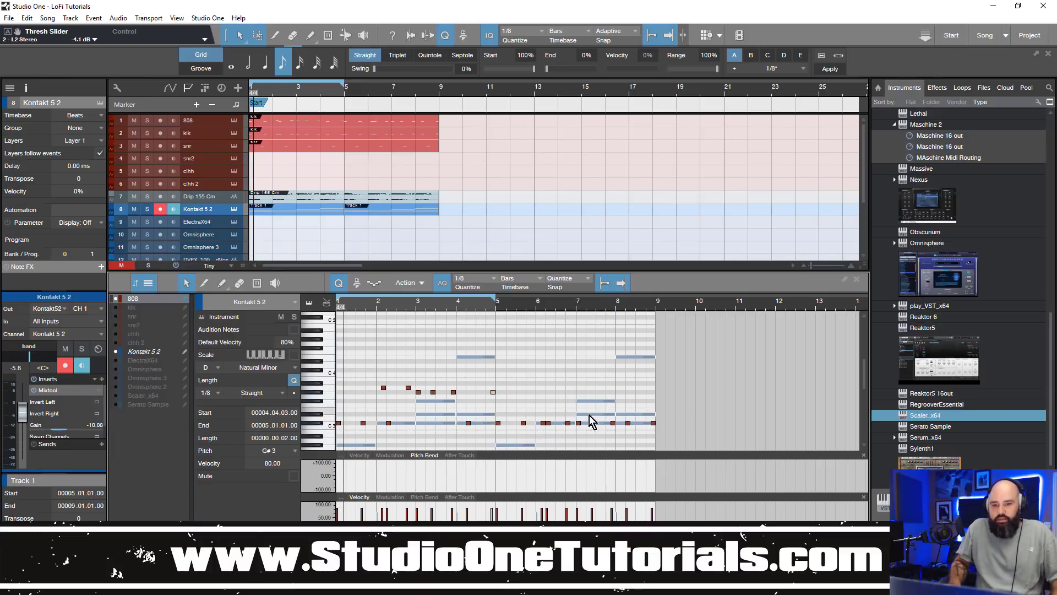
Delete the 808 notes in bars 5 to 9 and replace them with a duplicate of the first four bars
{"action": "left_click_drag", "start_coordinate": [678, 441], "coordinate": [502, 415]}
{"action": "key", "text": "Delete"}
{"action": "left_click_drag", "start_coordinate": [558, 433], "coordinate": [324, 373]}
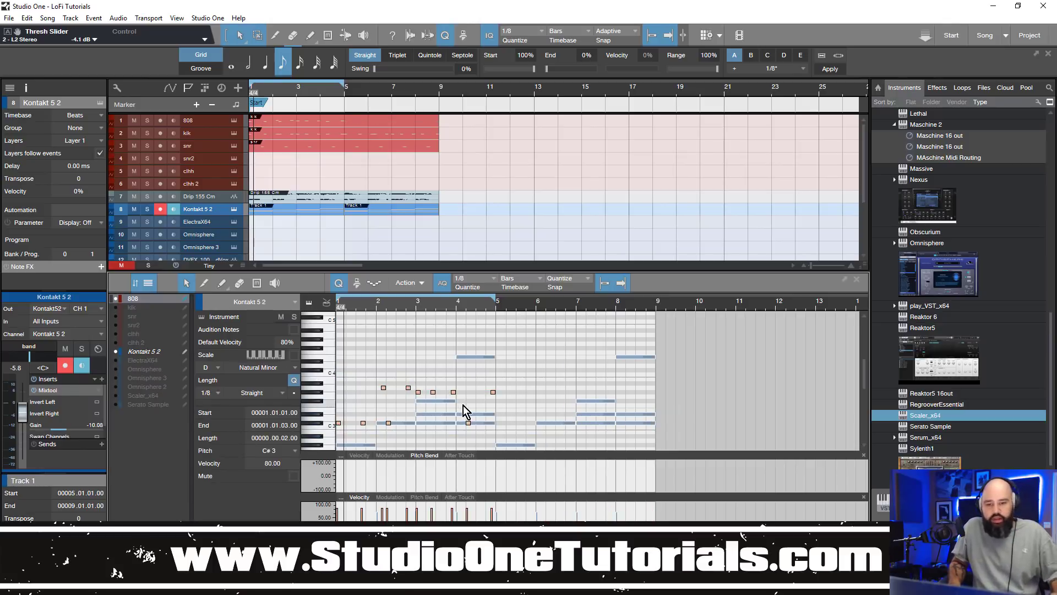
{"action": "key", "text": "d"}
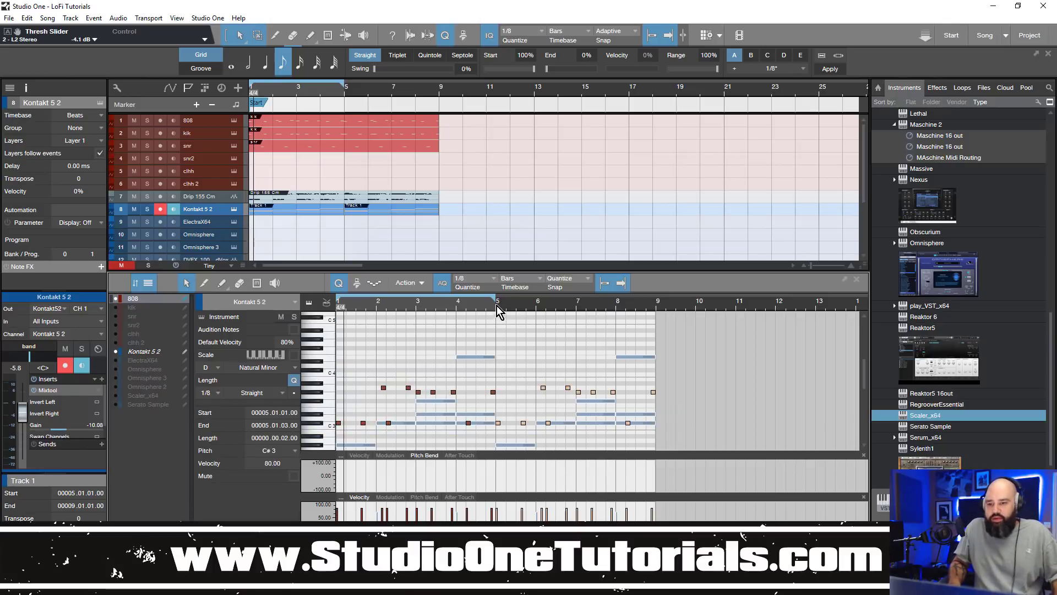
Extend the loop to bar 9, play it, and show the 808 part alone in the note editor
{"action": "left_click_drag", "start_coordinate": [513, 307], "coordinate": [658, 303]}
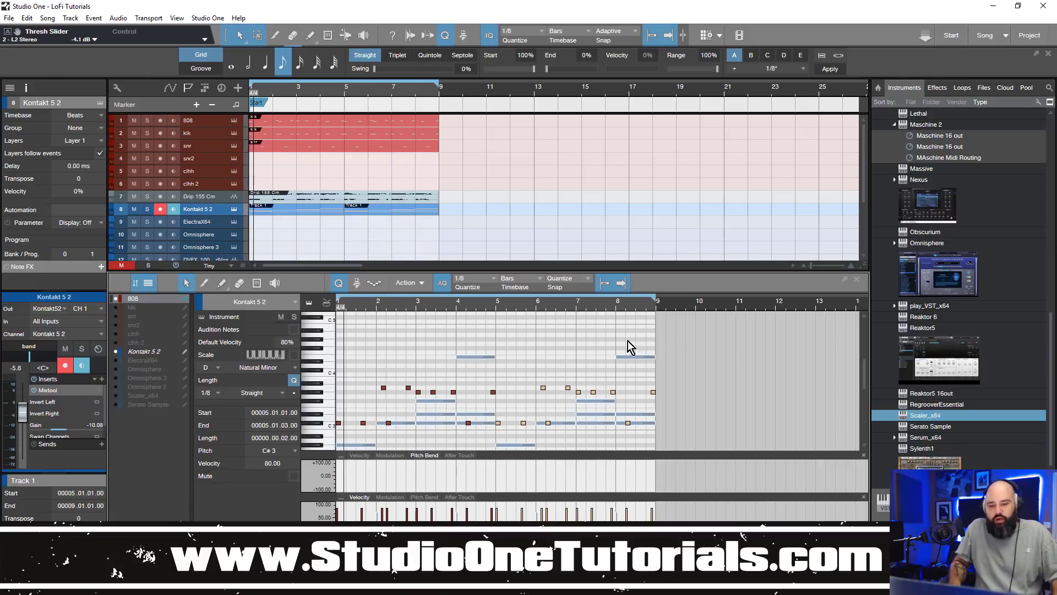
{"action": "scroll", "coordinate": [463, 366], "scroll_direction": "down", "scroll_amount": 3}
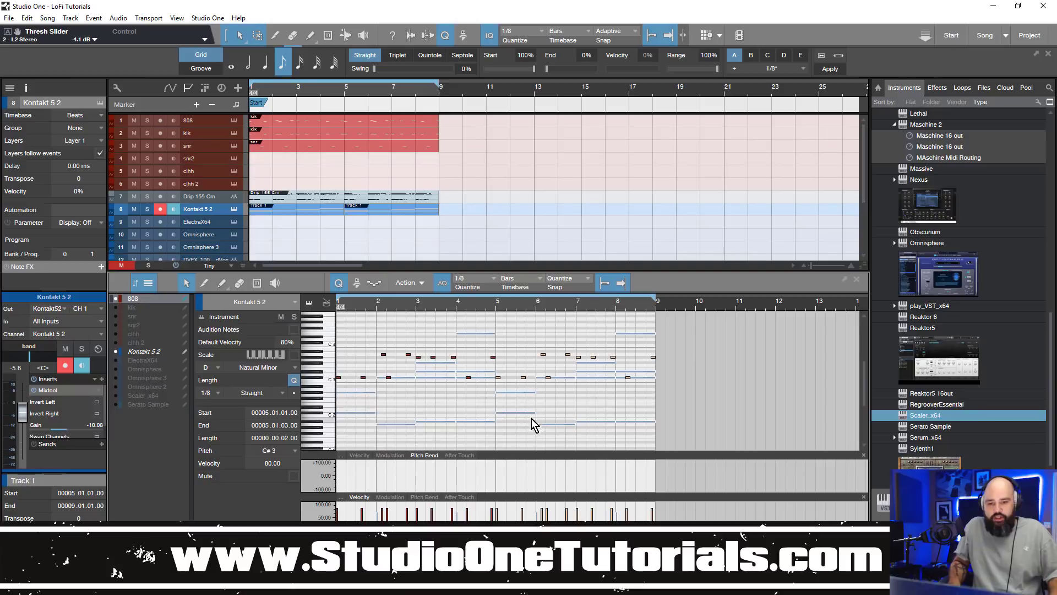
{"action": "scroll", "coordinate": [533, 402], "scroll_direction": "up", "scroll_amount": 1}
{"action": "scroll", "coordinate": [532, 402], "scroll_direction": "up", "scroll_amount": 1}
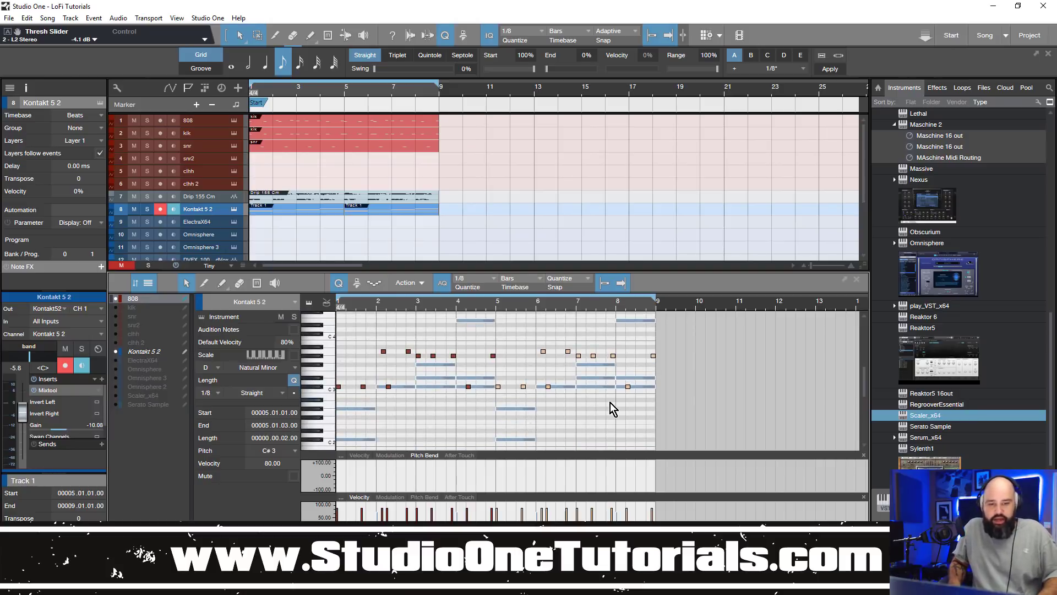
{"action": "key", "text": "space"}
{"action": "scroll", "coordinate": [439, 328], "scroll_direction": "down", "scroll_amount": 3}
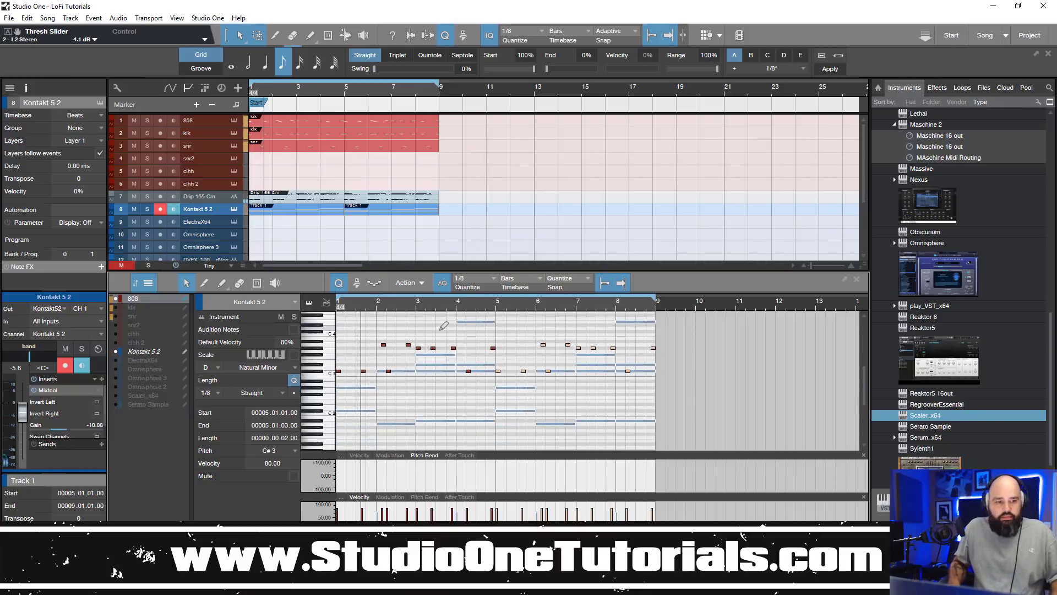
{"action": "left_click", "coordinate": [209, 121]}
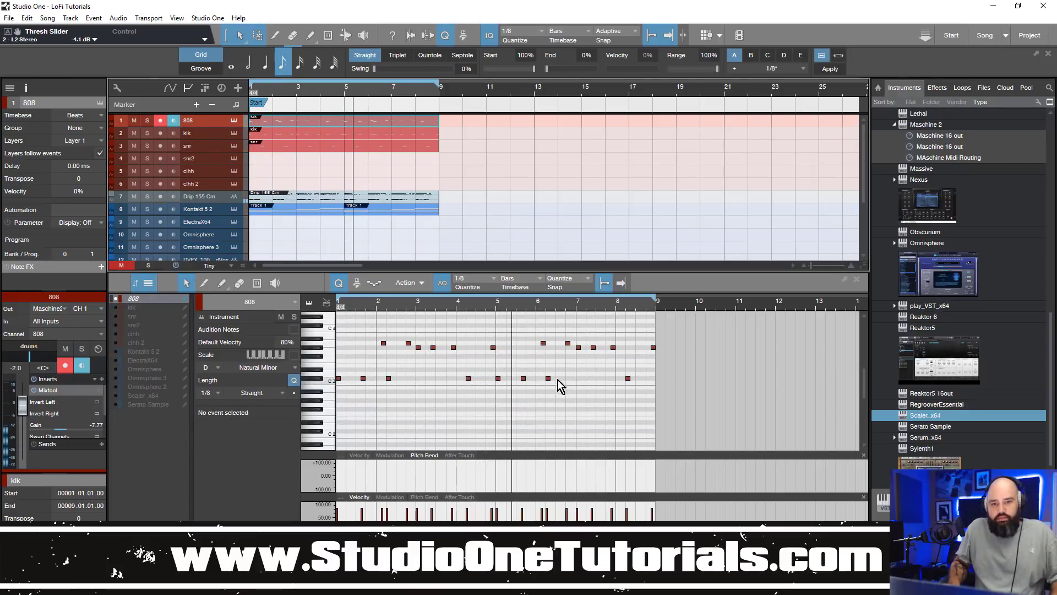
{"action": "scroll", "coordinate": [559, 379], "scroll_direction": "down", "scroll_amount": 2}
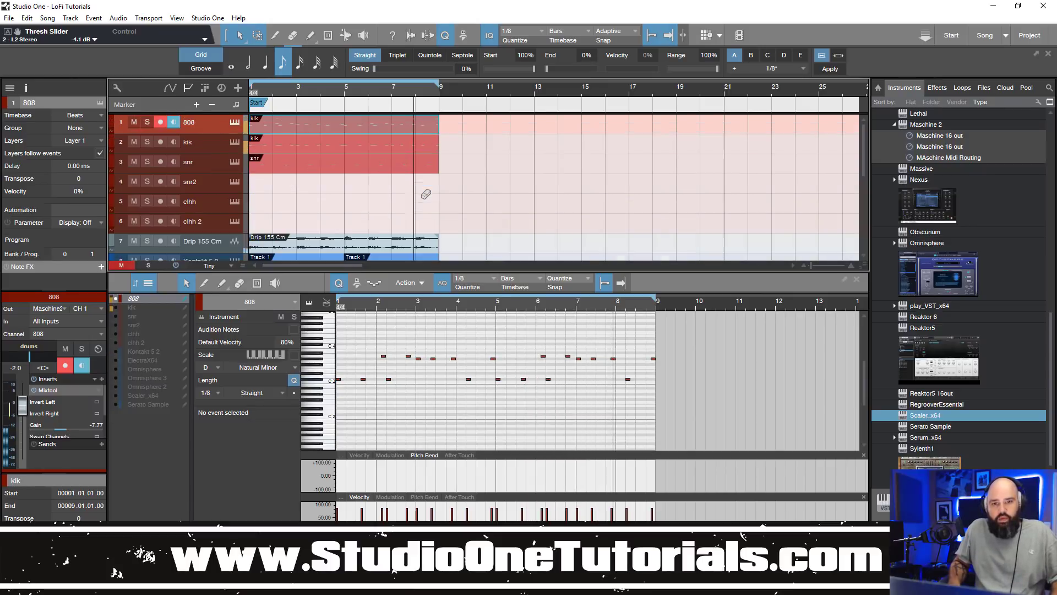
Create a clhh part over bars 1 to 9 and fill it with duplicated eighth notes on C3
{"action": "double_click", "coordinate": [259, 172]}
{"action": "left_click", "coordinate": [342, 382]}
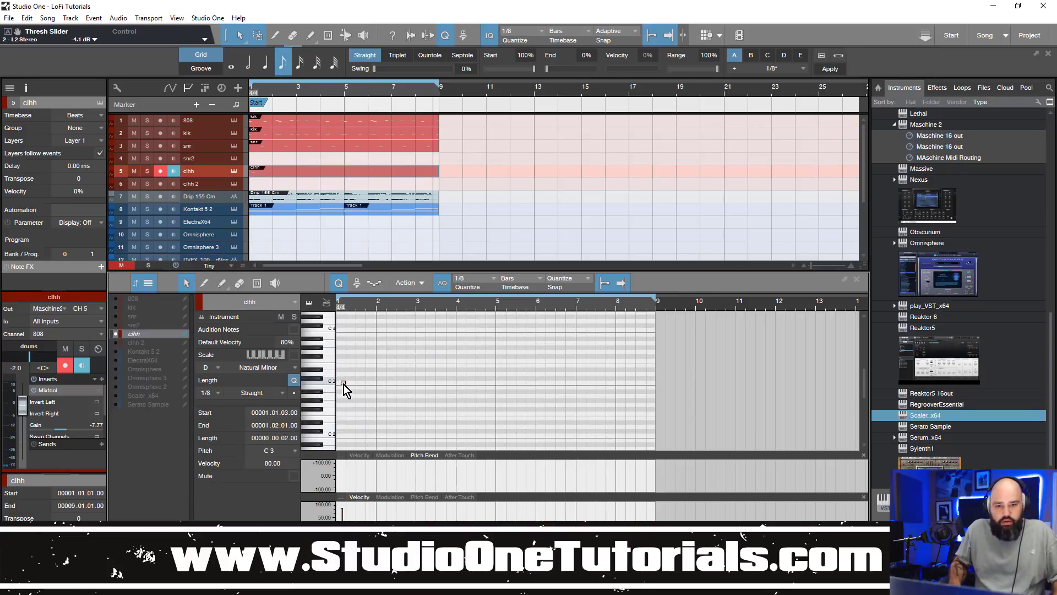
{"action": "left_click_drag", "start_coordinate": [340, 383], "coordinate": [334, 383]}
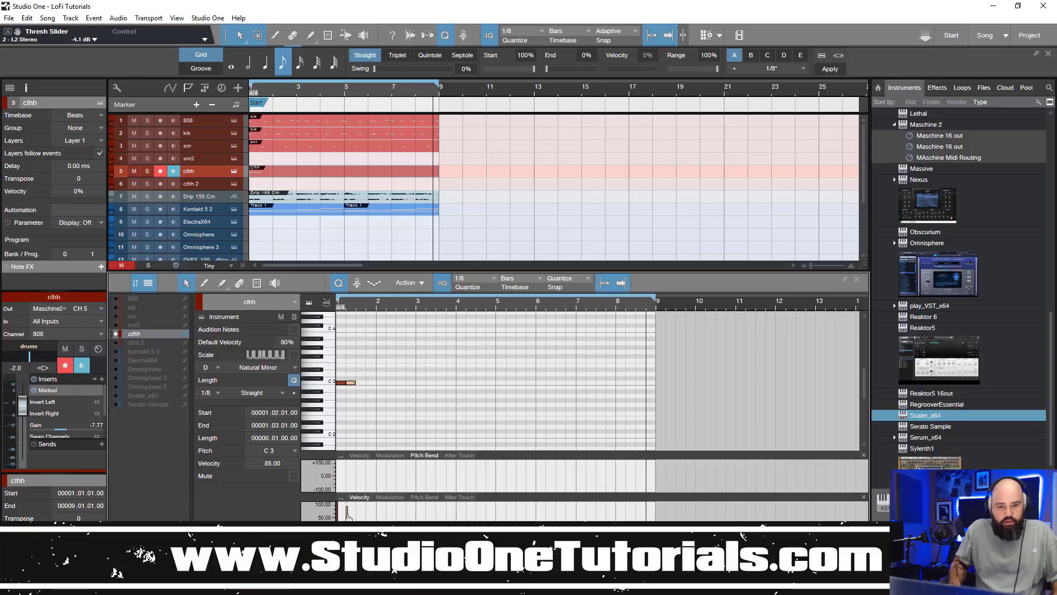
{"action": "left_click", "coordinate": [376, 405]}
{"action": "key", "text": "ctrl+a"}
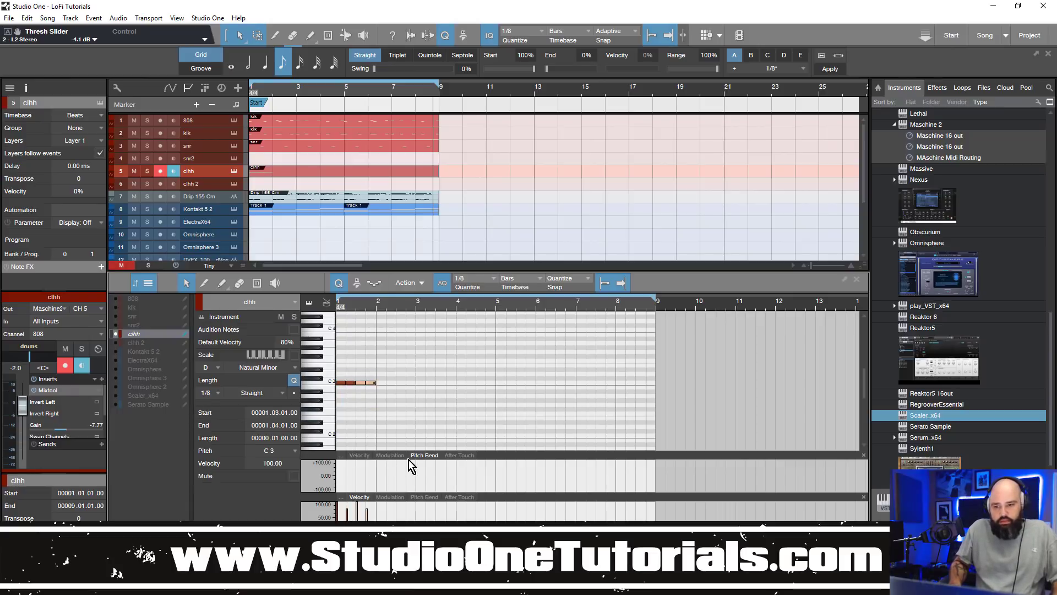
{"action": "key", "text": "d"}
{"action": "key", "text": "d"}
{"action": "key", "text": "d"}
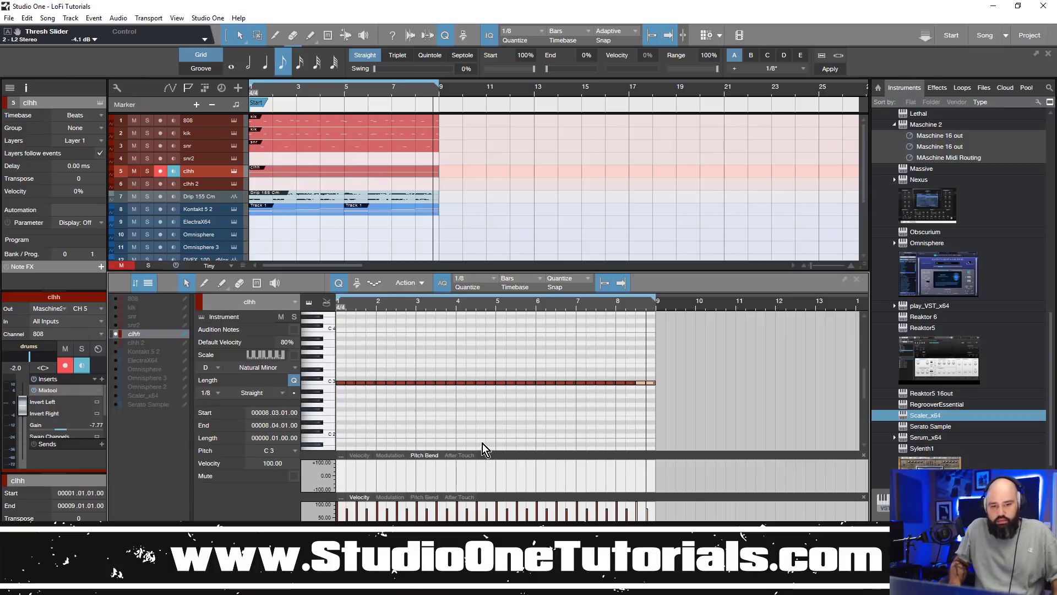
Play the loop and shorten the clhh part so it ends at bar 5
{"action": "key", "text": "space"}
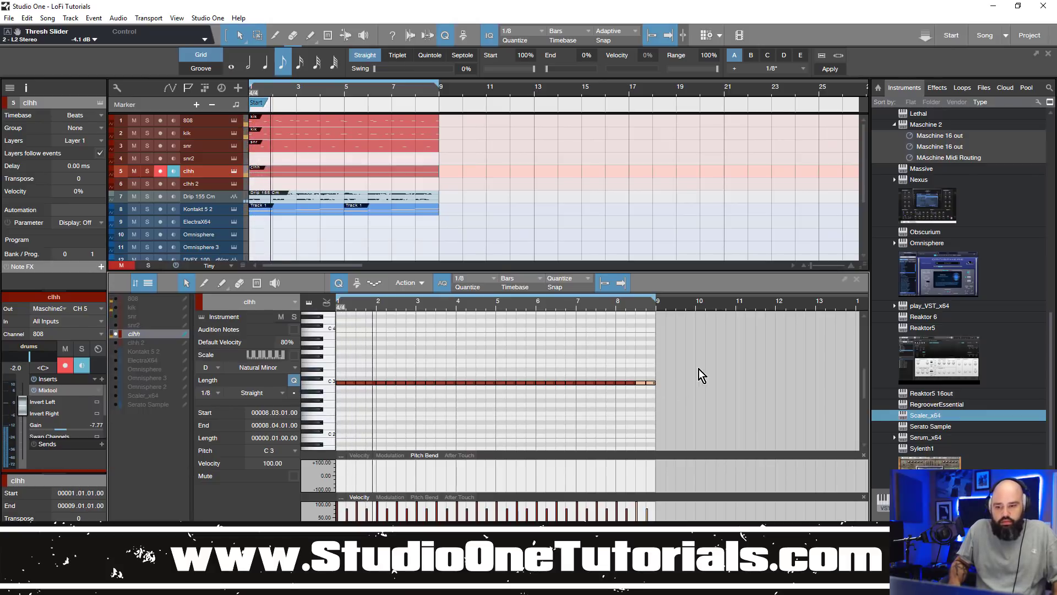
{"action": "left_click_drag", "start_coordinate": [354, 311], "coordinate": [453, 282]}
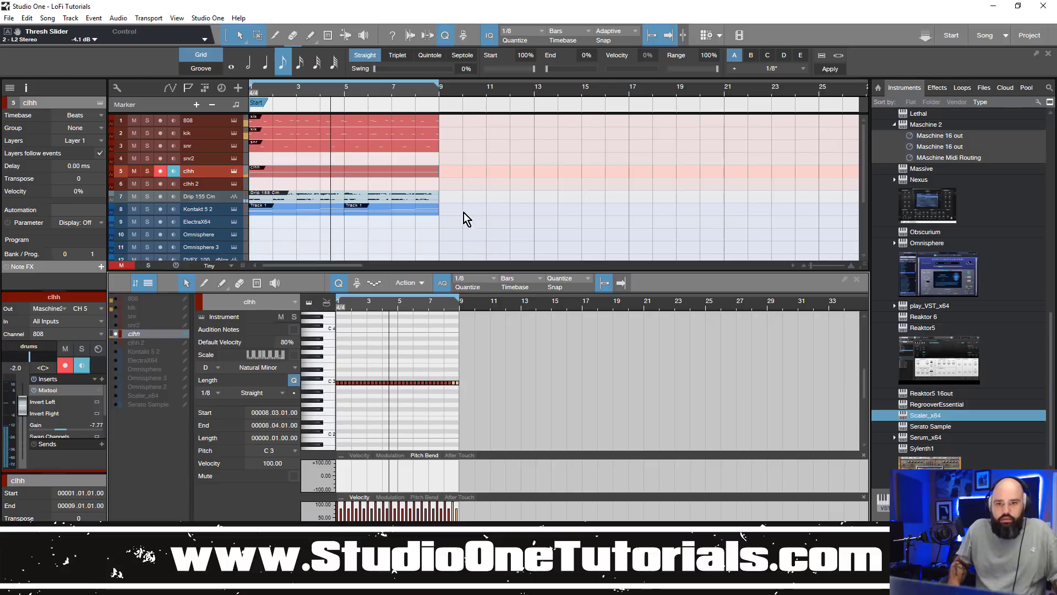
{"action": "left_click_drag", "start_coordinate": [437, 175], "coordinate": [343, 185]}
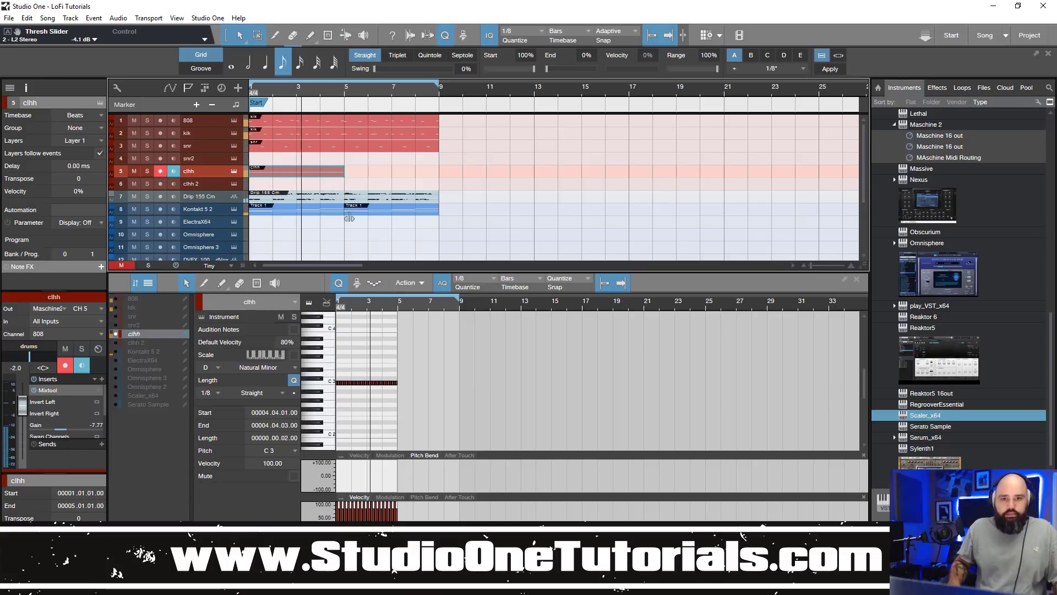
{"action": "left_click_drag", "start_coordinate": [286, 94], "coordinate": [317, 102]}
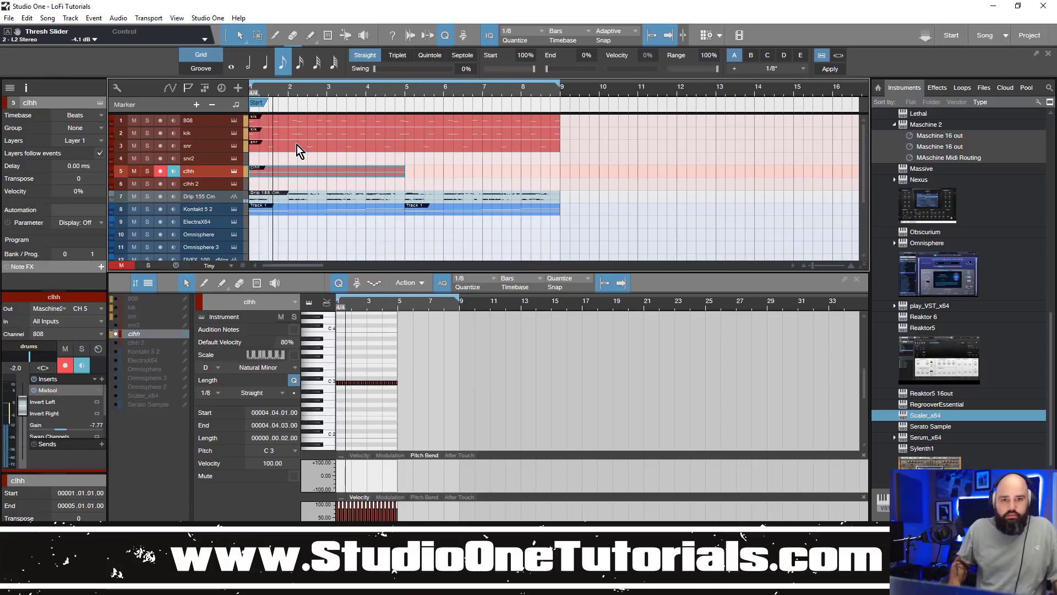
Show the snr, kik and 808 parts together with the clhh part in the note editor
{"action": "left_click", "coordinate": [298, 145]}
{"action": "left_click", "coordinate": [301, 134], "text": "shift"}
{"action": "left_click", "coordinate": [300, 121], "text": "shift"}
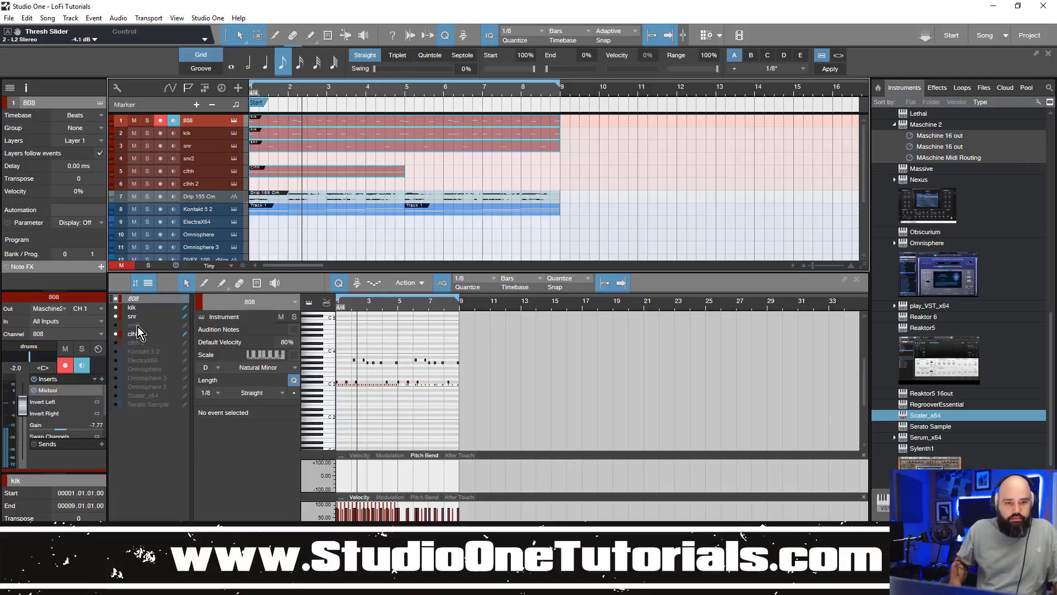
{"action": "left_click", "coordinate": [186, 335]}
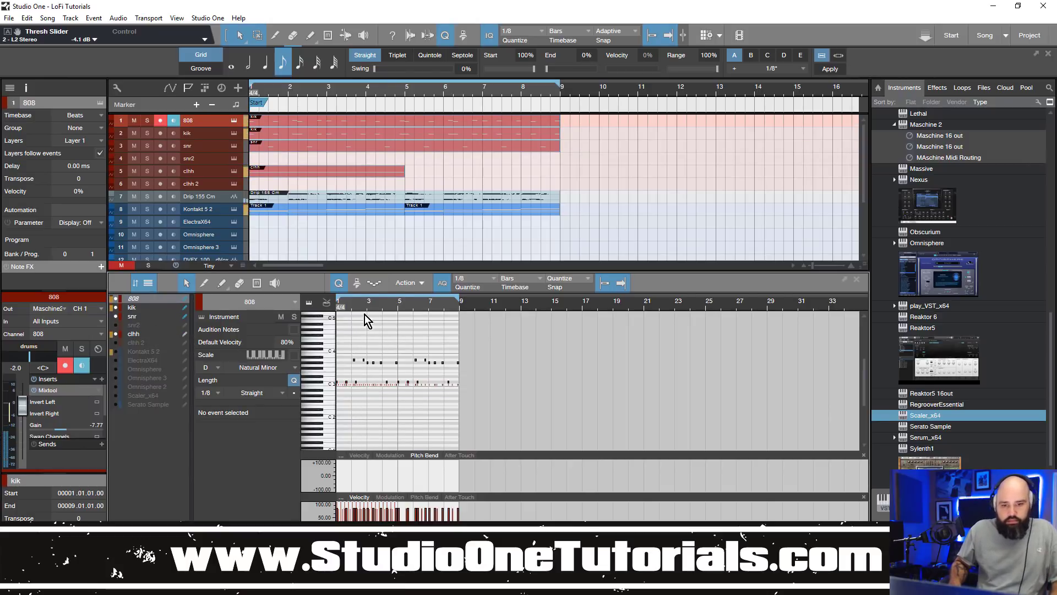
{"action": "key", "text": "z"}
{"action": "scroll", "coordinate": [458, 330], "scroll_direction": "up", "scroll_amount": 5}
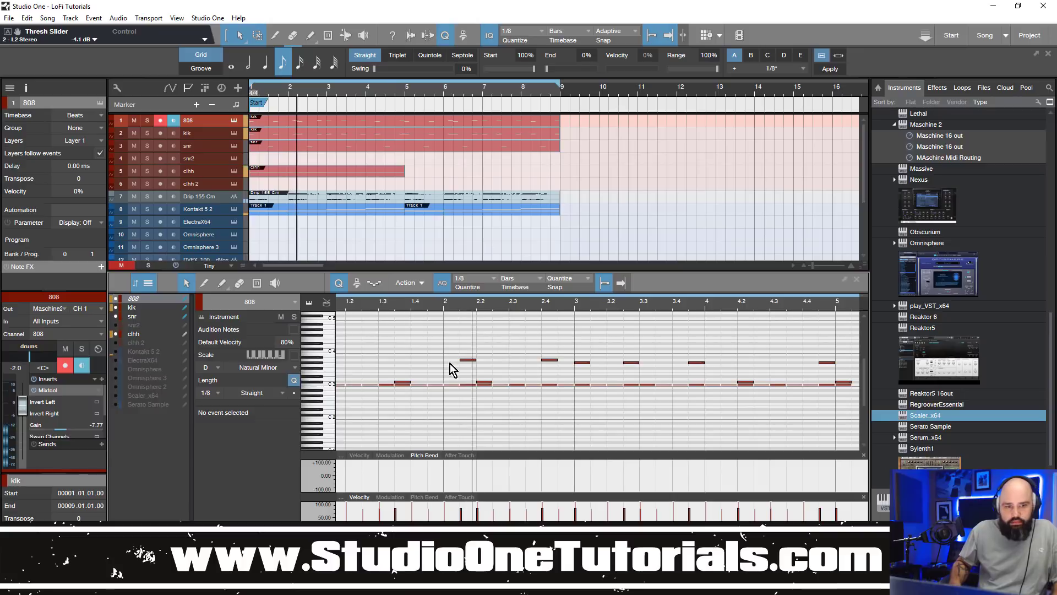
{"action": "scroll", "coordinate": [402, 407], "scroll_direction": "up", "scroll_amount": 4}
Leave only the clhh notes editable, with the snr, kik and 808 notes kept as a locked reference
{"action": "left_click", "coordinate": [186, 335]}
{"action": "left_click", "coordinate": [186, 316]}
{"action": "left_click", "coordinate": [186, 308]}
{"action": "left_click", "coordinate": [186, 299]}
{"action": "scroll", "coordinate": [465, 302], "scroll_direction": "down", "scroll_amount": 2}
{"action": "scroll", "coordinate": [465, 302], "scroll_direction": "down", "scroll_amount": 2}
{"action": "key", "text": "space"}
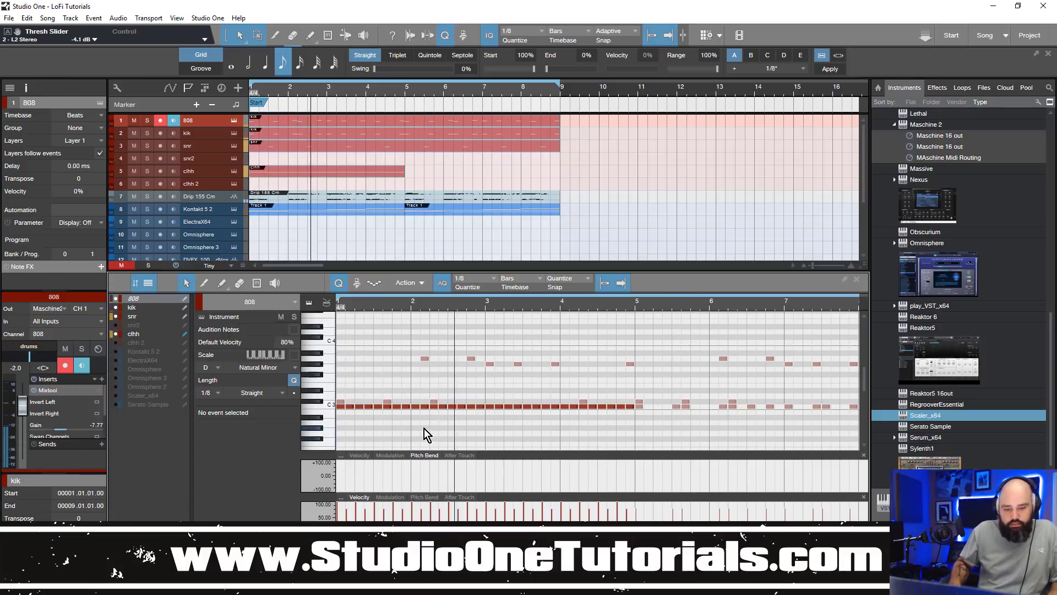
Set the quantize grid to 1/16 triplets and split the hi-hat note at 1.2 on the grid
{"action": "left_click", "coordinate": [359, 406]}
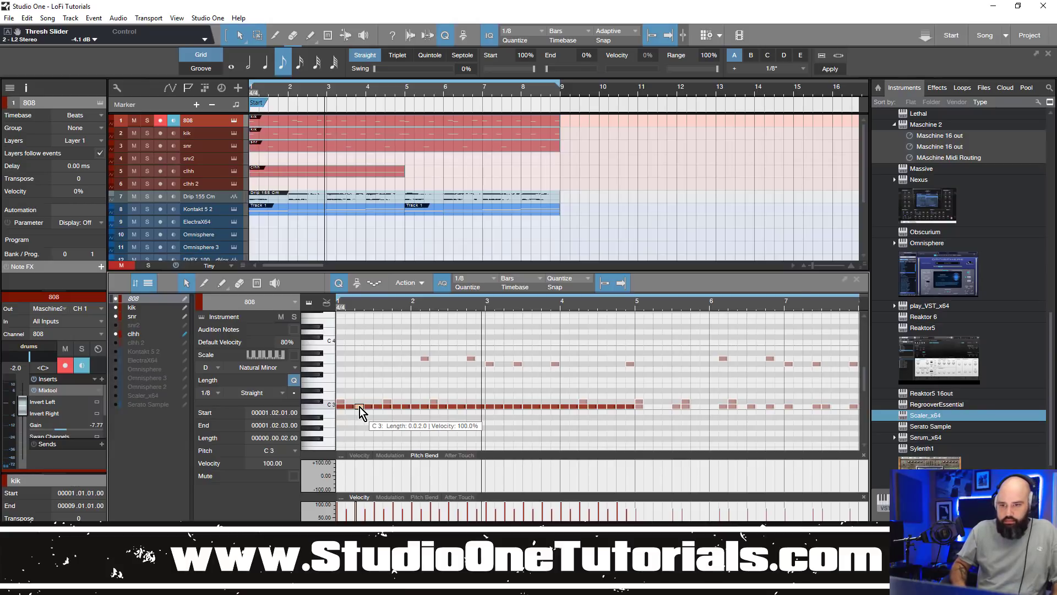
{"action": "key", "text": "alt+5"}
{"action": "key", "text": "alt+t"}
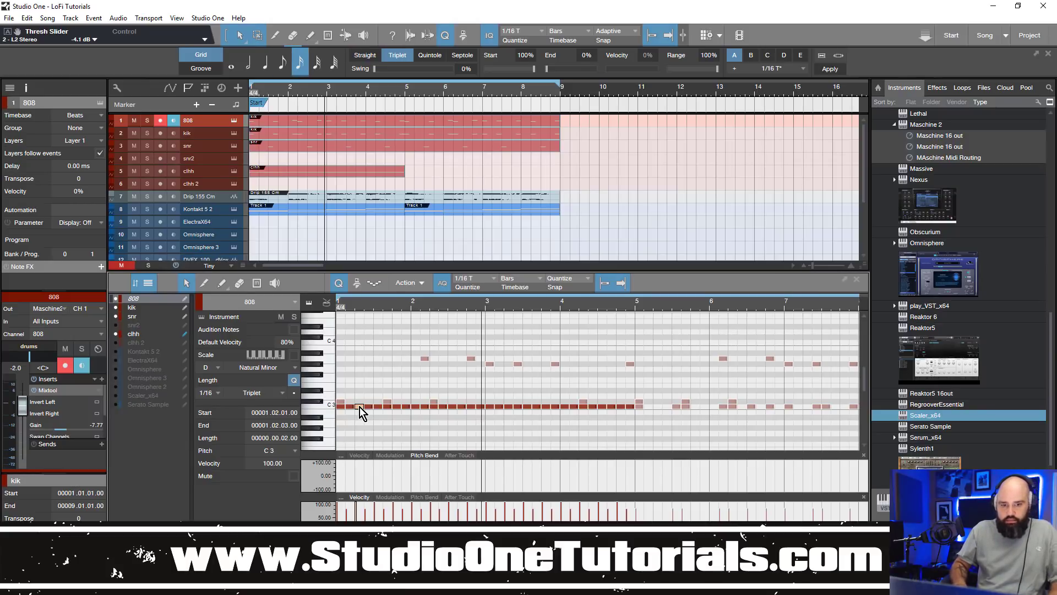
{"action": "key", "text": "alt+x"}
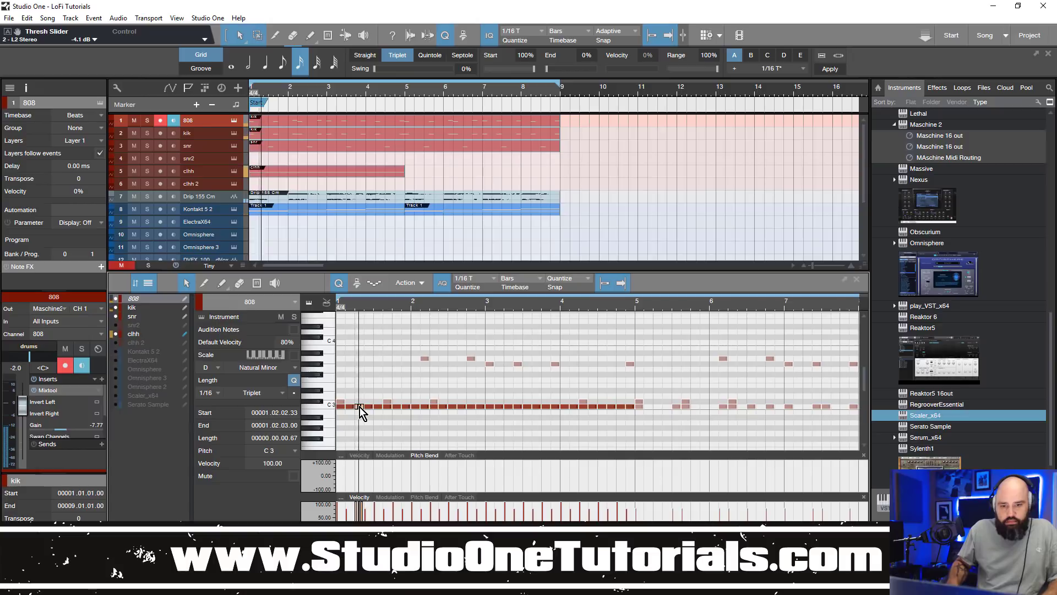
Split the hi-hat notes at 2.1, 3.2 and 4.3 into 1/16 triplets
{"action": "left_click", "coordinate": [415, 407]}
{"action": "key", "text": "alt+x"}
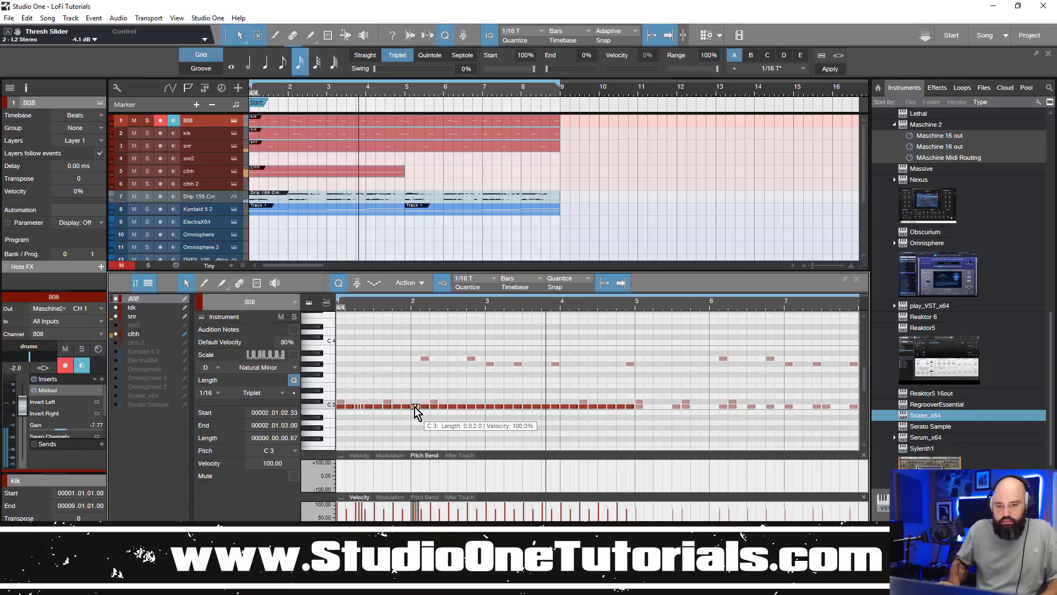
{"action": "left_click", "coordinate": [507, 406]}
{"action": "key", "text": "alt+x"}
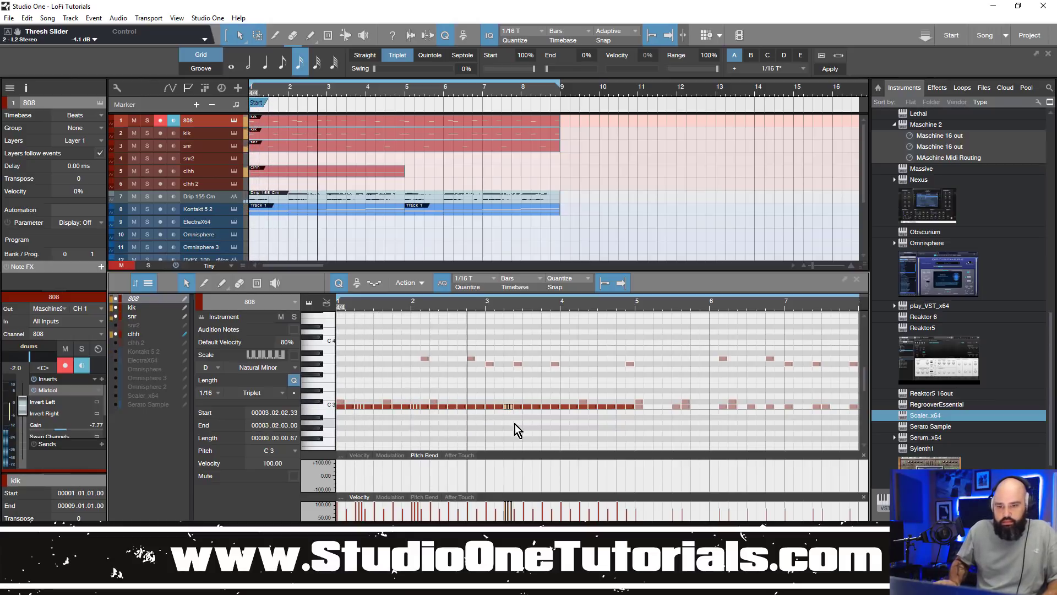
{"action": "left_click", "coordinate": [603, 407]}
{"action": "key", "text": "alt+x"}
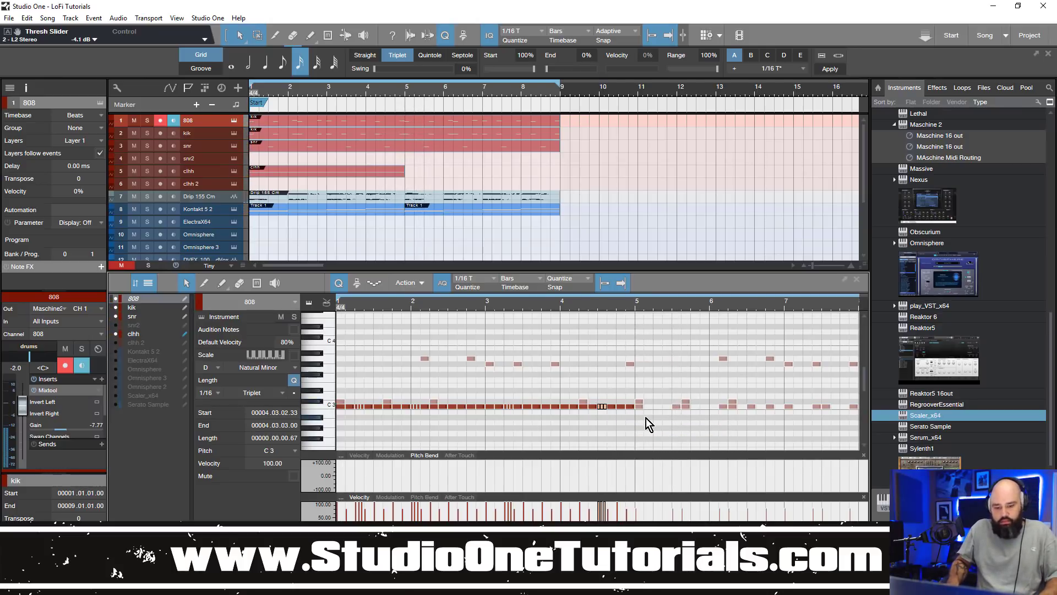
Duplicate the four-bar clhh part so it also fills bars 5 to 9
{"action": "left_click_drag", "start_coordinate": [647, 419], "coordinate": [354, 409]}
{"action": "key", "text": "d"}
{"action": "left_click_drag", "start_coordinate": [464, 303], "coordinate": [321, 127]}
{"action": "left_click", "coordinate": [337, 174]}
{"action": "key", "text": "d"}
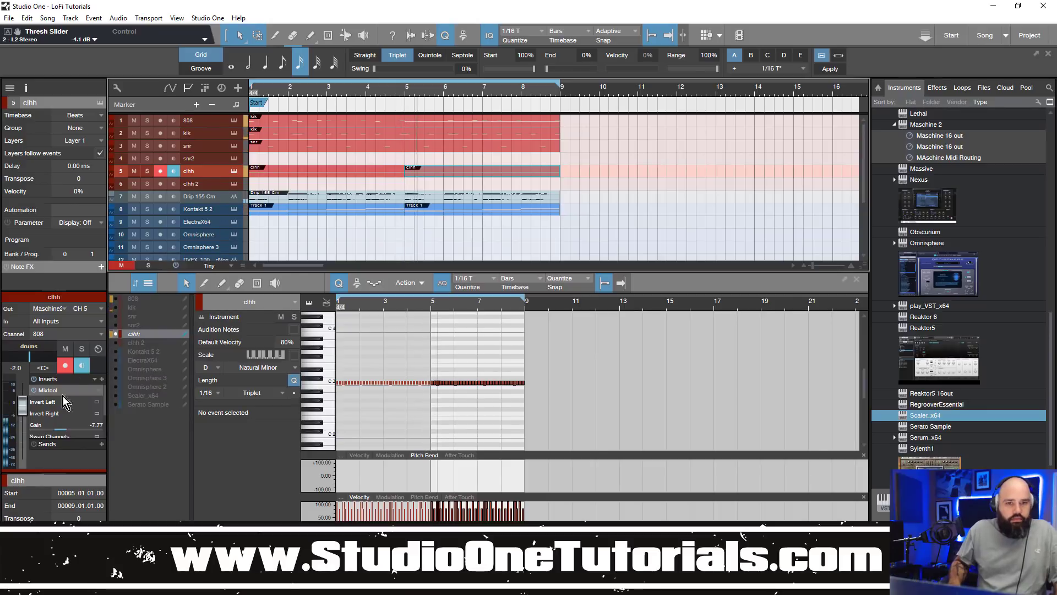
Shorten the 808 part to end at bar 5, duplicate it up to bar 9, and play the loop
{"action": "left_click", "coordinate": [453, 121]}
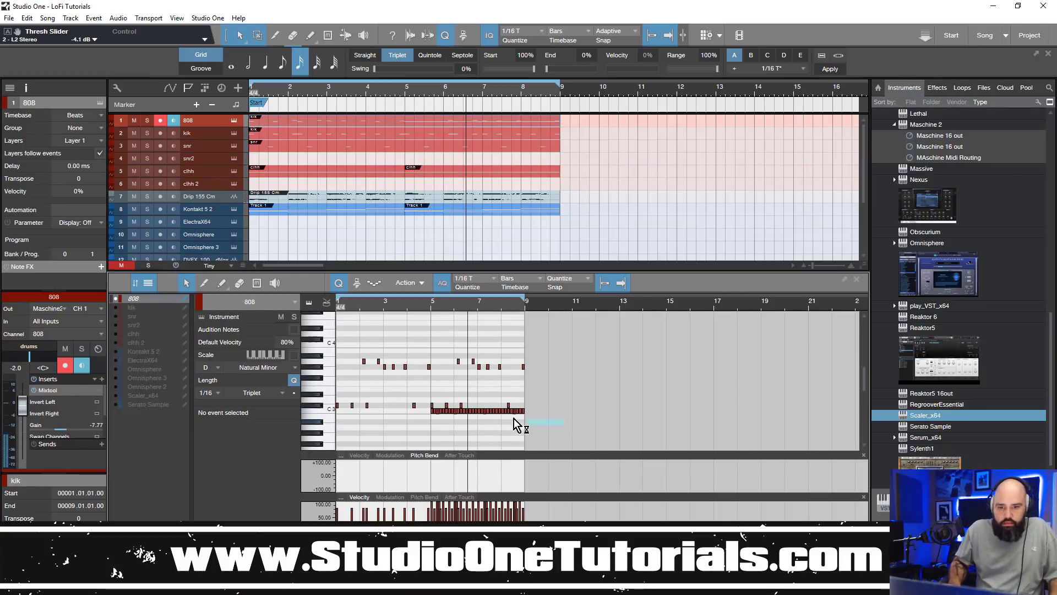
{"action": "left_click_drag", "start_coordinate": [561, 121], "coordinate": [402, 121]}
{"action": "key", "text": "d"}
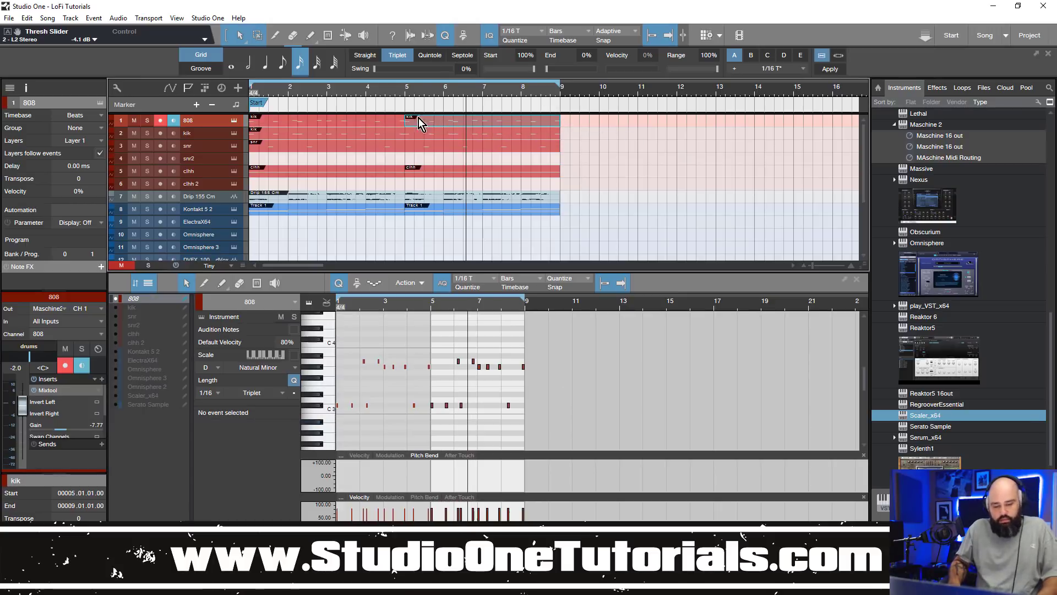
{"action": "key", "text": "space"}
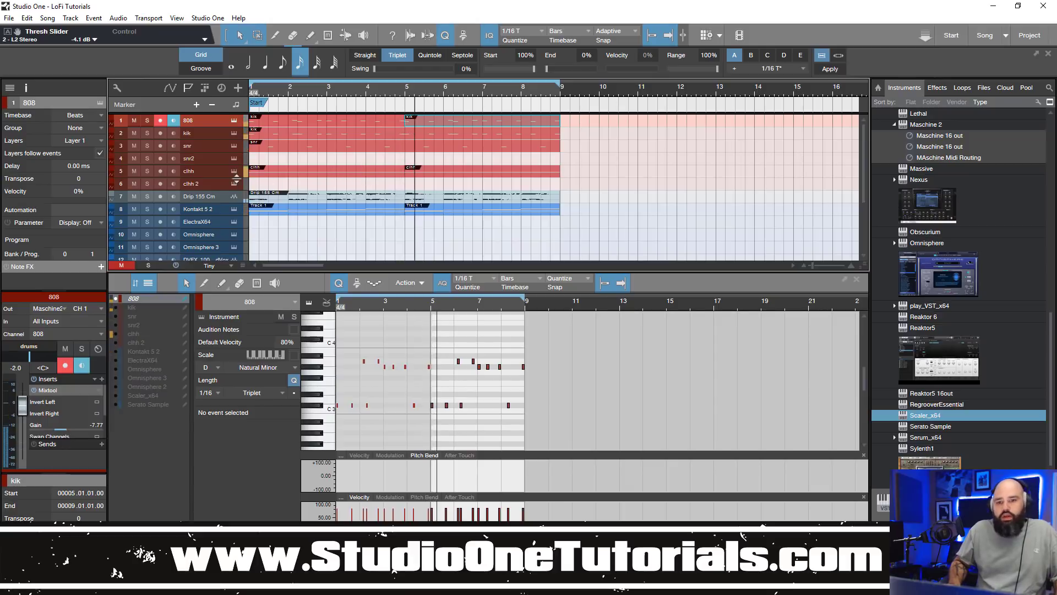
Copy the first four-bar Kontakt 5 2 part onto the ElectraX64 track at bar 1
{"action": "scroll", "coordinate": [358, 181], "scroll_direction": "down", "scroll_amount": 1}
{"action": "scroll", "coordinate": [361, 180], "scroll_direction": "up", "scroll_amount": 1}
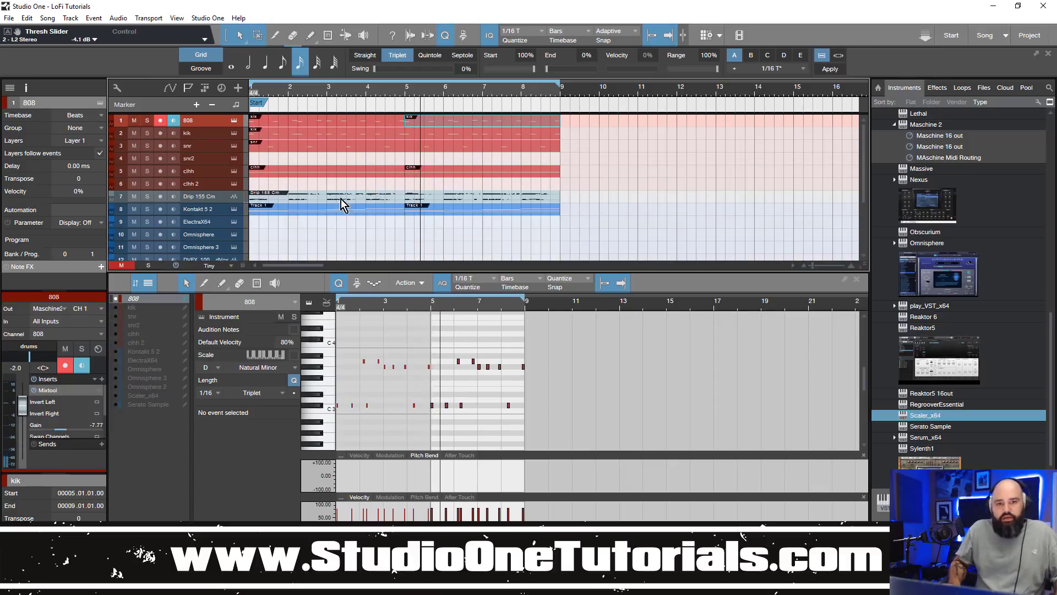
{"action": "scroll", "coordinate": [324, 215], "scroll_direction": "down", "scroll_amount": 1}
{"action": "scroll", "coordinate": [319, 191], "scroll_direction": "up", "scroll_amount": 2}
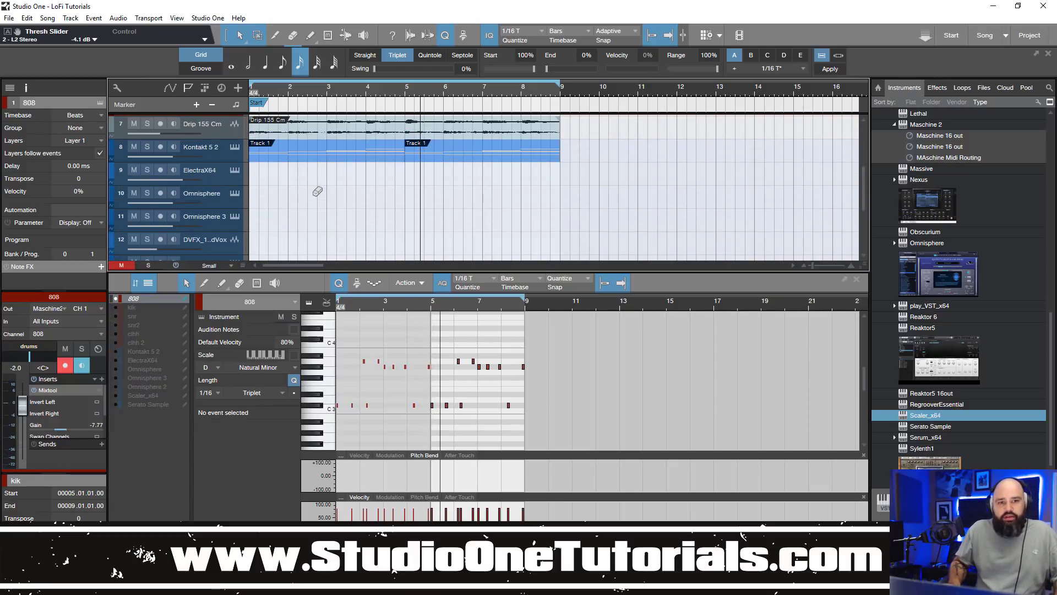
{"action": "scroll", "coordinate": [319, 192], "scroll_direction": "down", "scroll_amount": 2}
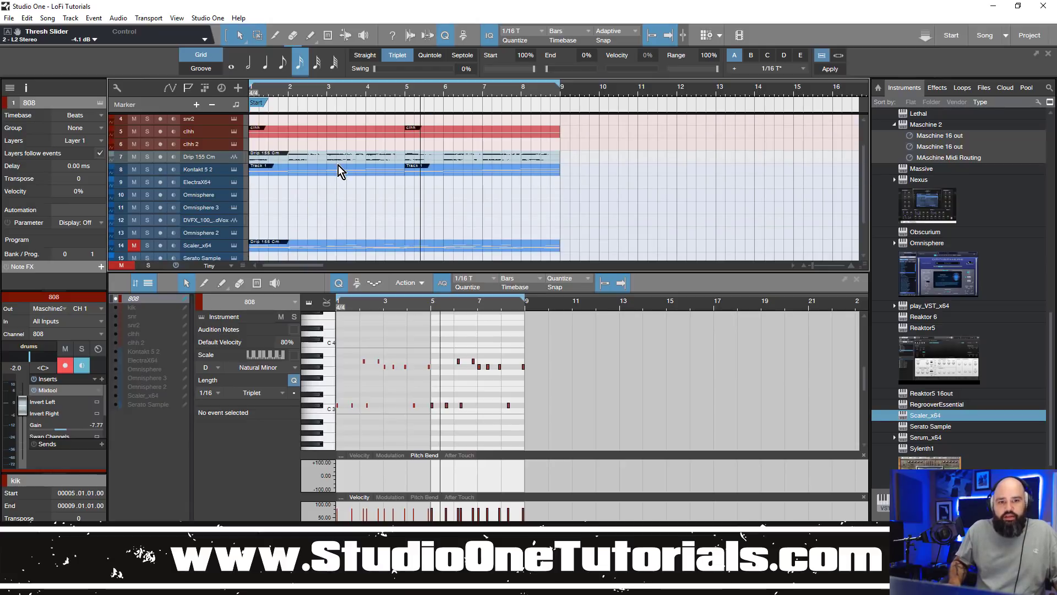
{"action": "left_click_drag", "start_coordinate": [338, 165], "coordinate": [337, 179]}
{"action": "left_click_drag", "start_coordinate": [351, 302], "coordinate": [469, 315]}
{"action": "scroll", "coordinate": [422, 394], "scroll_direction": "up", "scroll_amount": 2}
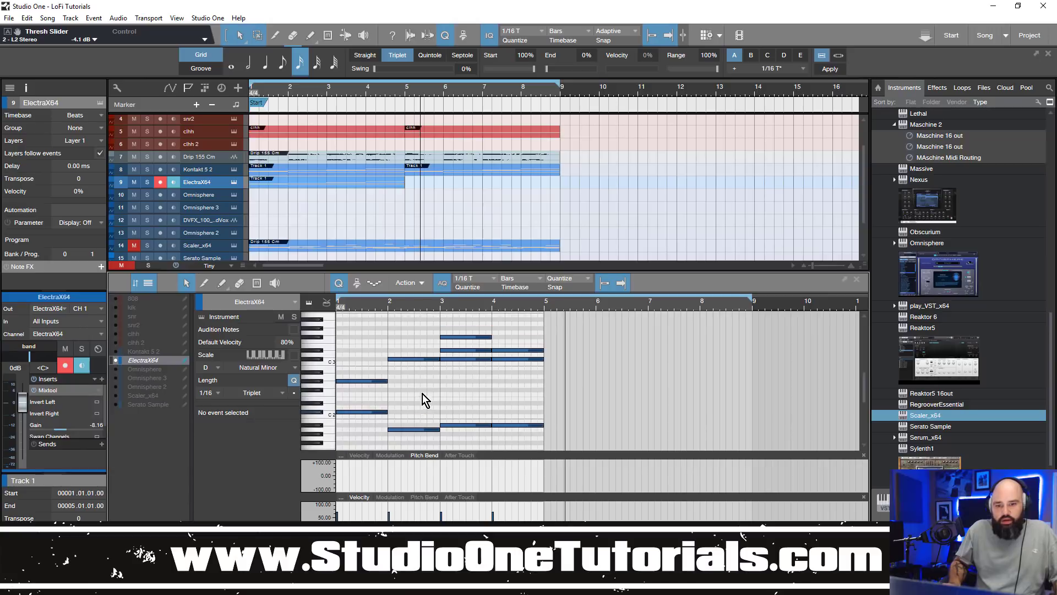
Delete the low bass notes under the chords in the ElectraX64 part
{"action": "scroll", "coordinate": [410, 405], "scroll_direction": "down", "scroll_amount": 1}
{"action": "left_click_drag", "start_coordinate": [566, 438], "coordinate": [364, 401]}
{"action": "key", "text": "Delete"}
{"action": "key", "text": "space"}
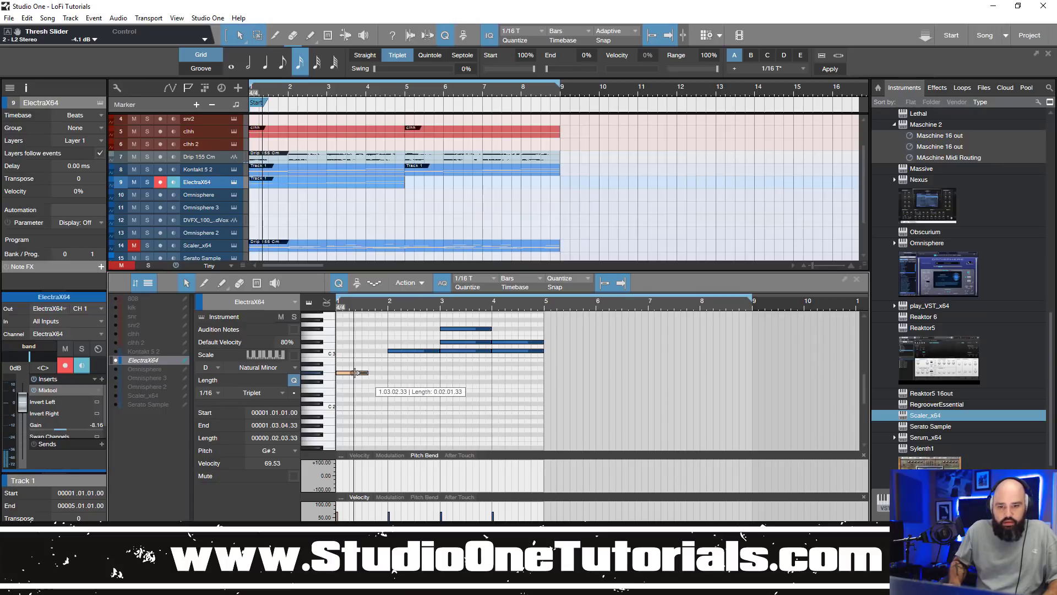
Reduce the ElectraX64 part to one short note of about a beat at the start of each bar, and play it
{"action": "left_click_drag", "start_coordinate": [356, 374], "coordinate": [397, 357]}
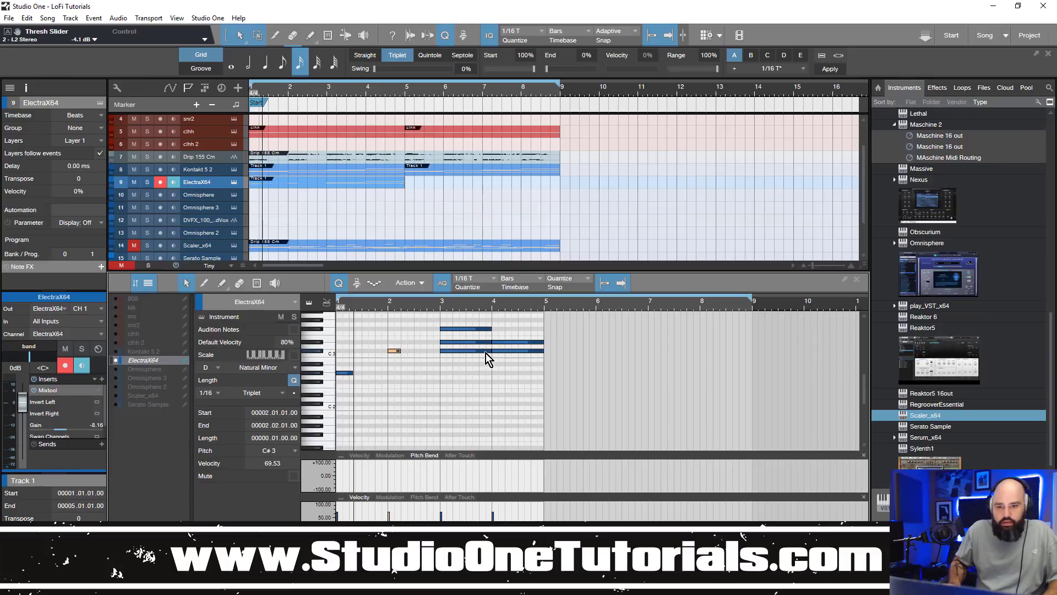
{"action": "left_click_drag", "start_coordinate": [463, 346], "coordinate": [452, 348]}
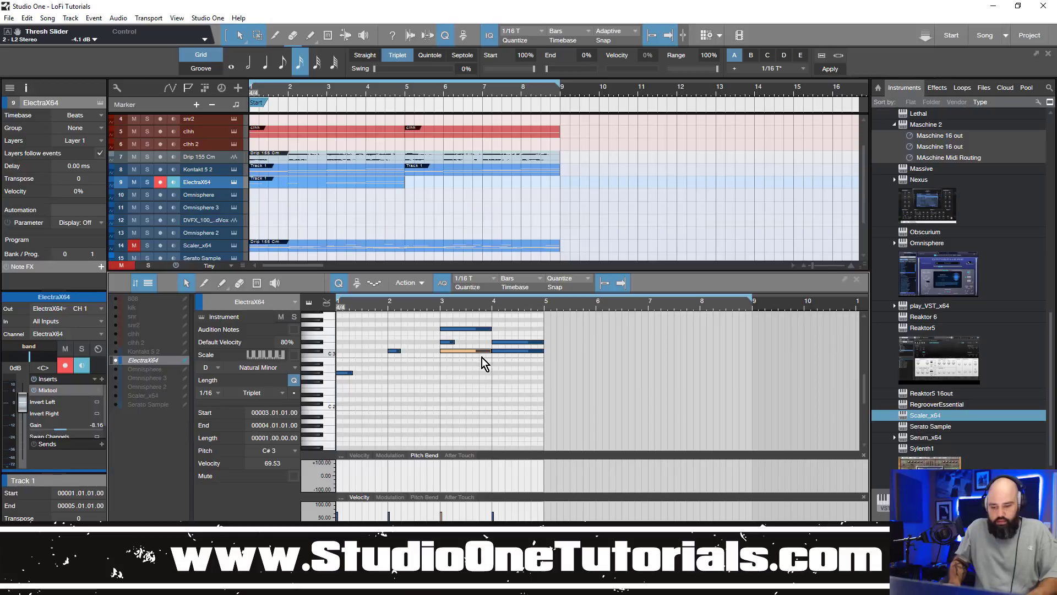
{"action": "left_click_drag", "start_coordinate": [477, 358], "coordinate": [504, 360]}
{"action": "key", "text": "space"}
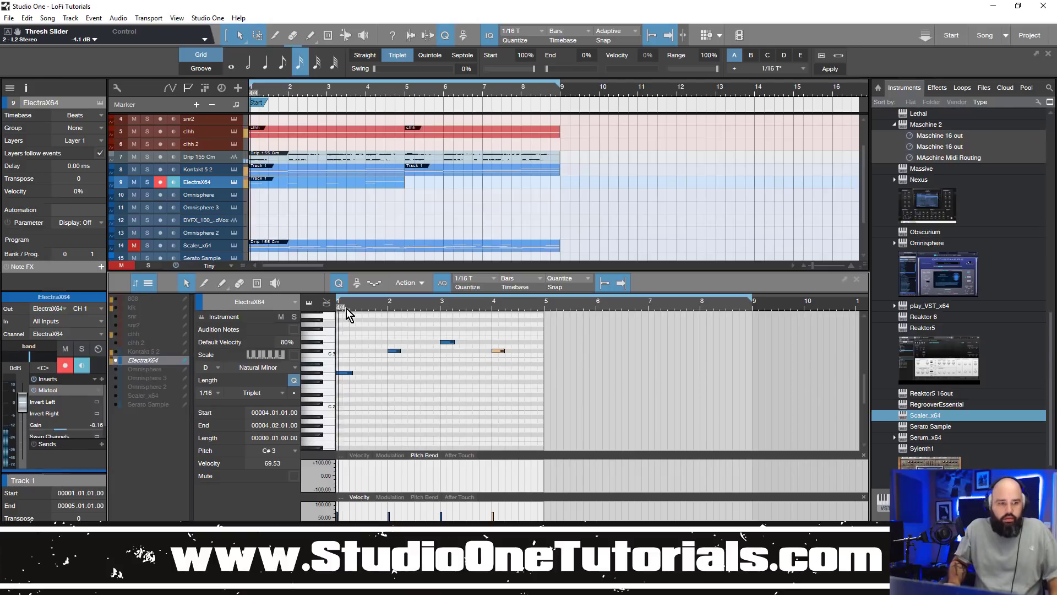
Set the ElectraX64 channel's Mixtool gain to -16.80 and duplicate its four-bar part up to bar 9
{"action": "left_click_drag", "start_coordinate": [71, 429], "coordinate": [56, 425]}
{"action": "scroll", "coordinate": [63, 428], "scroll_direction": "down", "scroll_amount": 4}
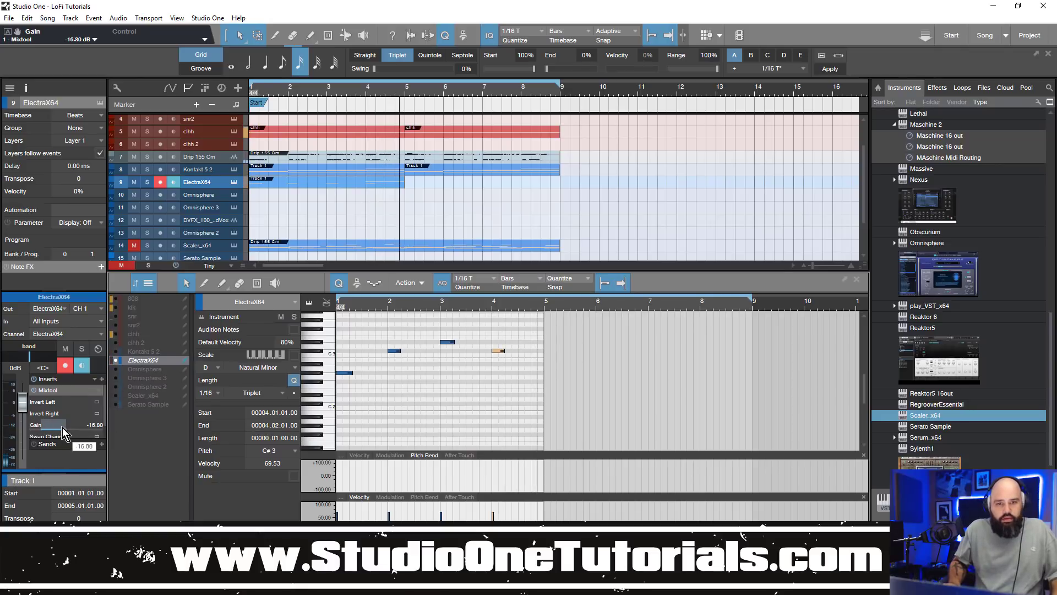
{"action": "key", "text": "d"}
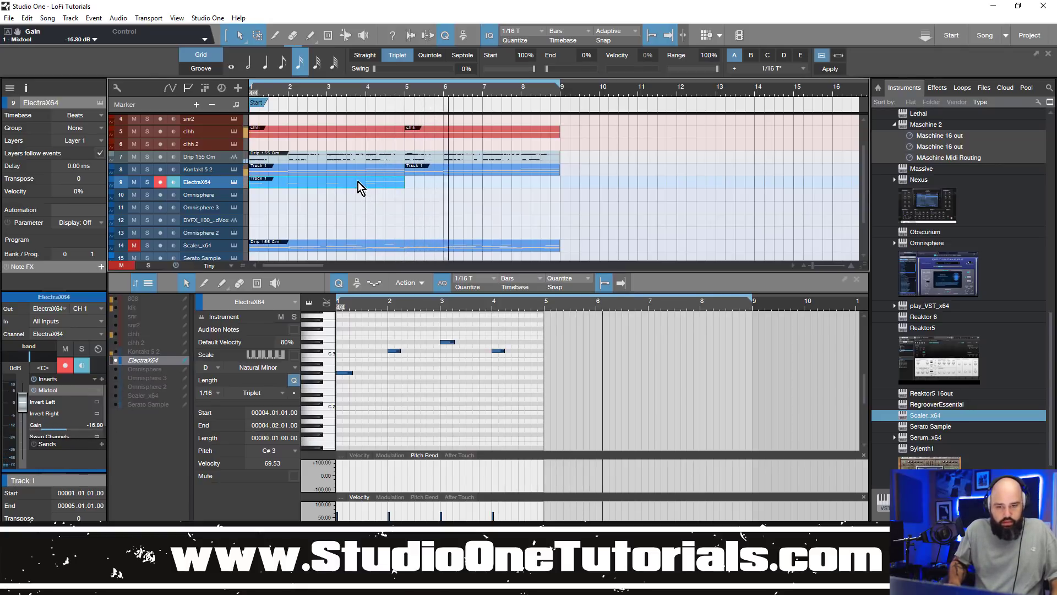
{"action": "scroll", "coordinate": [505, 384], "scroll_direction": "up", "scroll_amount": 3}
{"action": "left_click_drag", "start_coordinate": [755, 383], "coordinate": [428, 334]}
{"action": "key", "text": "Delete"}
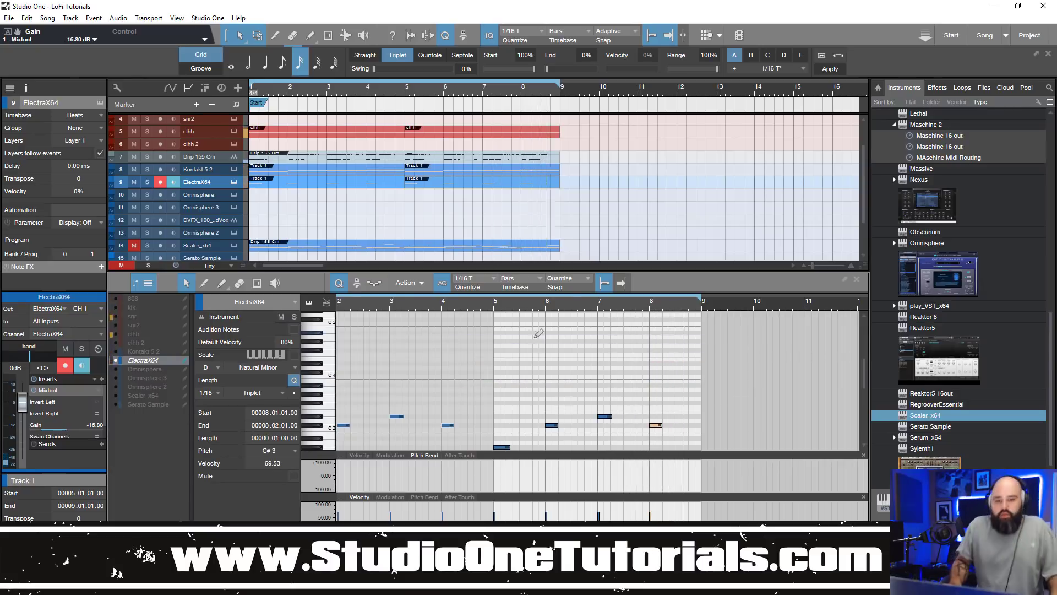
{"action": "key", "text": "shift+w"}
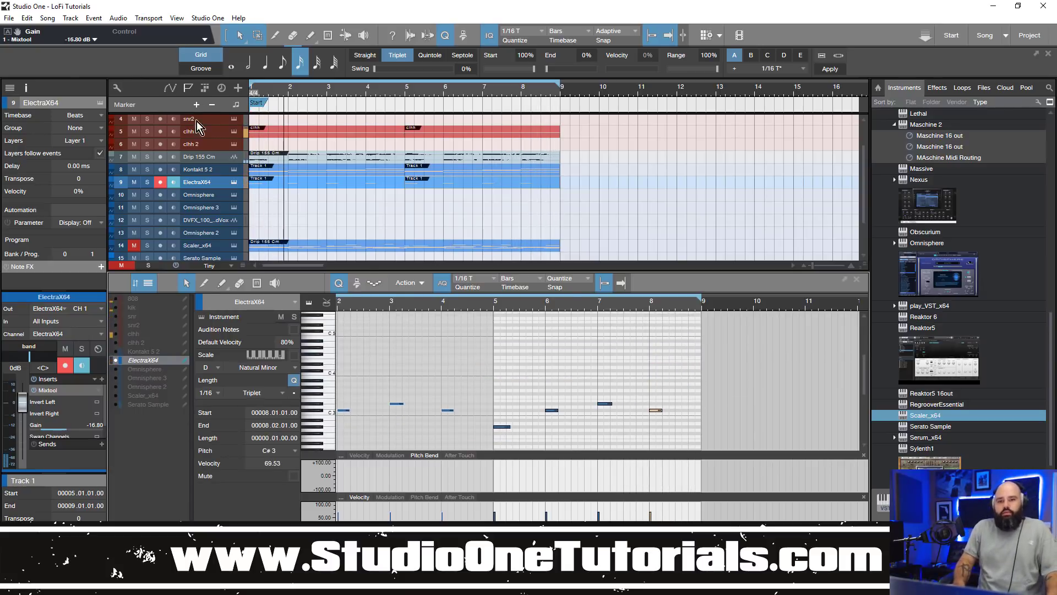
{"action": "scroll", "coordinate": [321, 179], "scroll_direction": "down", "scroll_amount": 1}
{"action": "scroll", "coordinate": [322, 175], "scroll_direction": "up", "scroll_amount": 2}
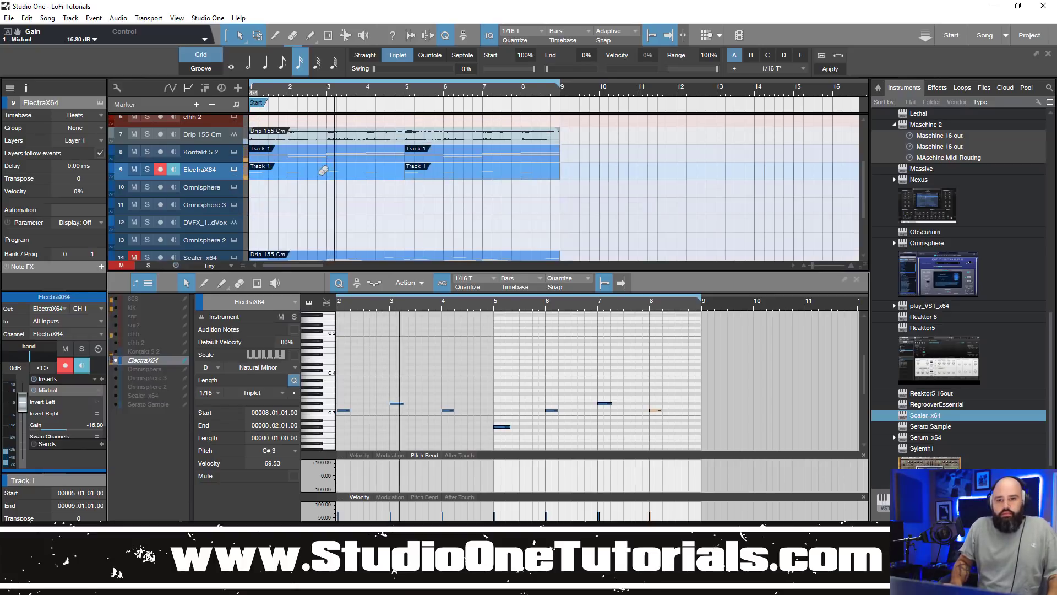
Open the Serato Sample instrument of track 15 and place its window clear of the track list
{"action": "scroll", "coordinate": [385, 143], "scroll_direction": "down", "scroll_amount": 1}
{"action": "left_click_drag", "start_coordinate": [378, 95], "coordinate": [454, 86]}
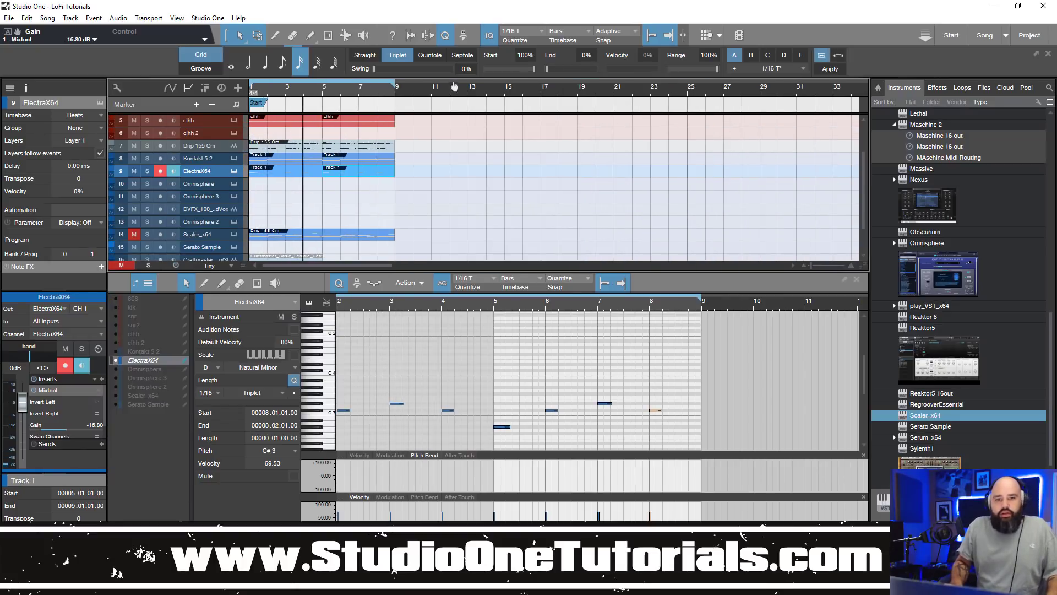
{"action": "scroll", "coordinate": [270, 220], "scroll_direction": "down", "scroll_amount": 2}
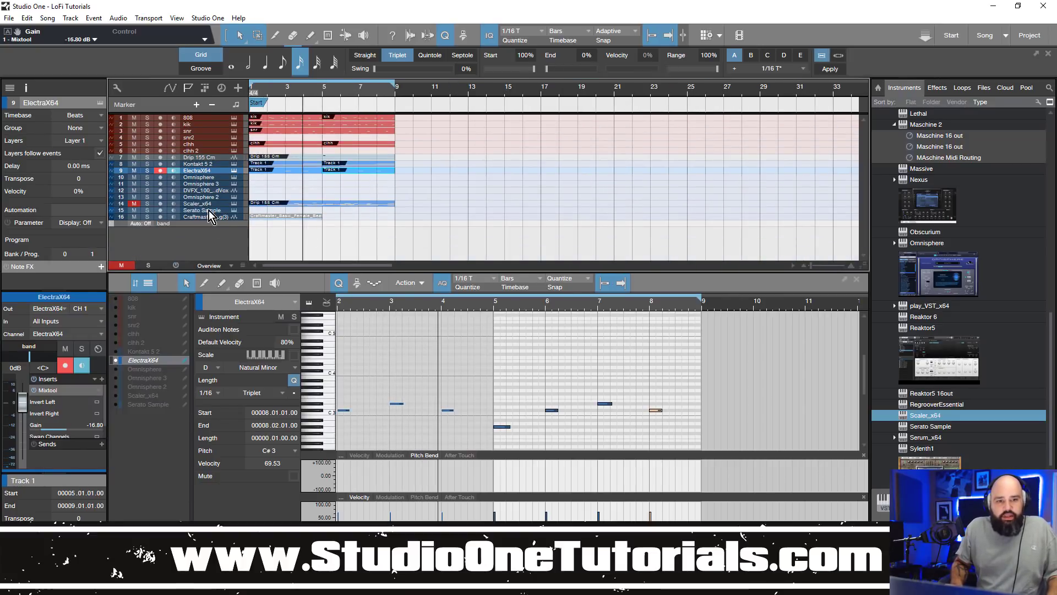
{"action": "left_click", "coordinate": [207, 211]}
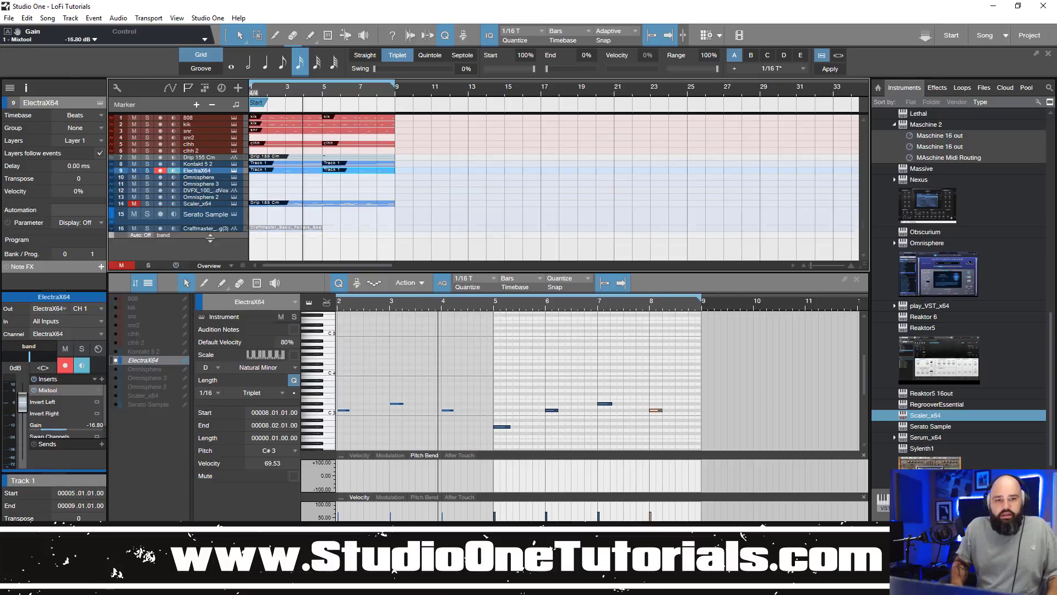
{"action": "left_click", "coordinate": [234, 215]}
{"action": "left_click_drag", "start_coordinate": [461, 20], "coordinate": [684, 71]}
Try to load the Drip 155 Cm audio event from the arrangement into Serato Sample
{"action": "left_click", "coordinate": [302, 158]}
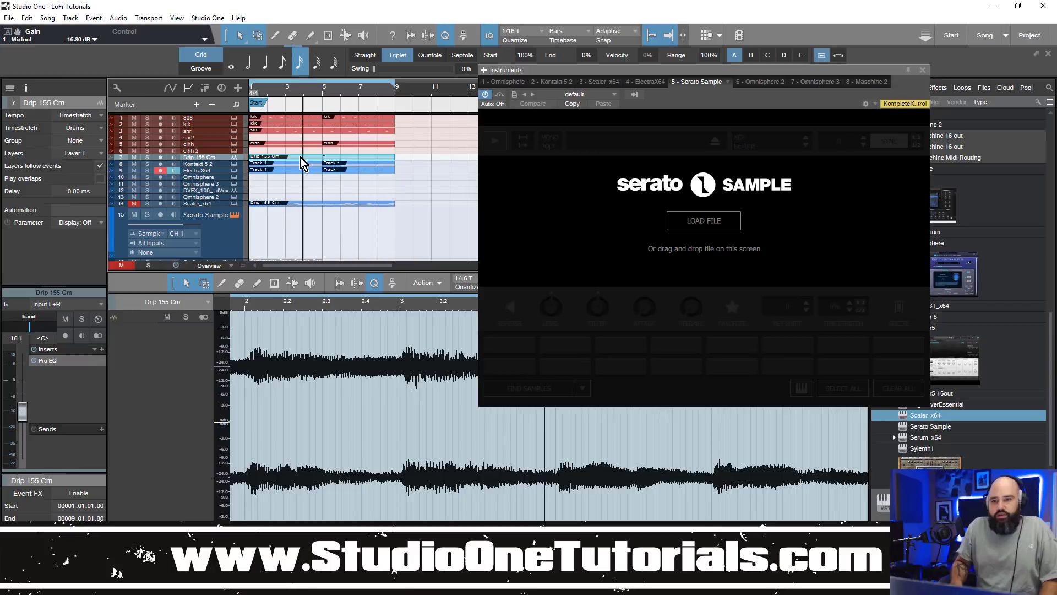
{"action": "left_click_drag", "start_coordinate": [302, 163], "coordinate": [667, 223]}
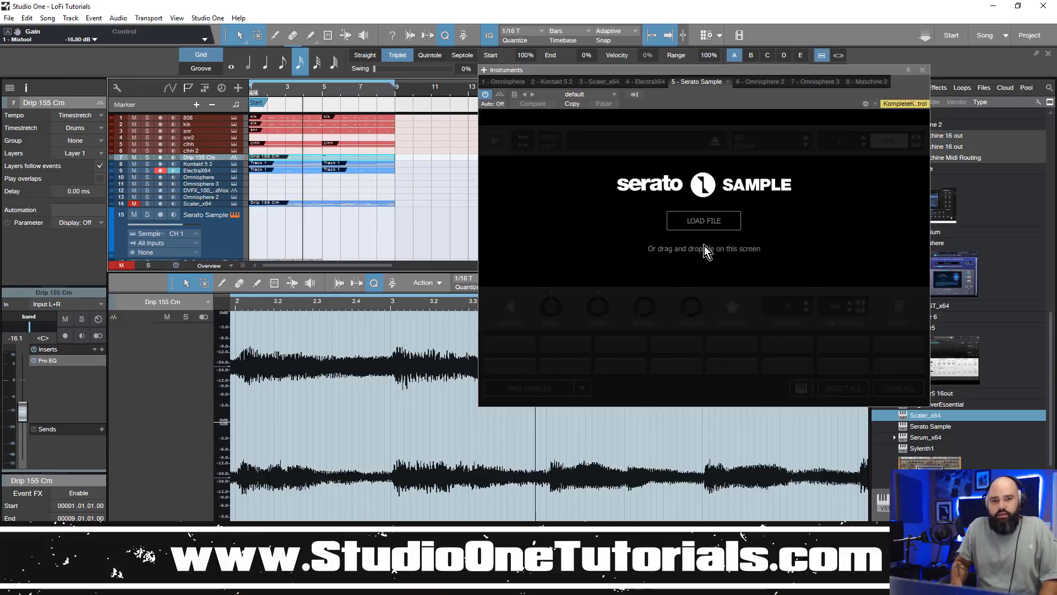
{"action": "scroll", "coordinate": [410, 198], "scroll_direction": "down", "scroll_amount": 1}
{"action": "scroll", "coordinate": [406, 182], "scroll_direction": "up", "scroll_amount": 3}
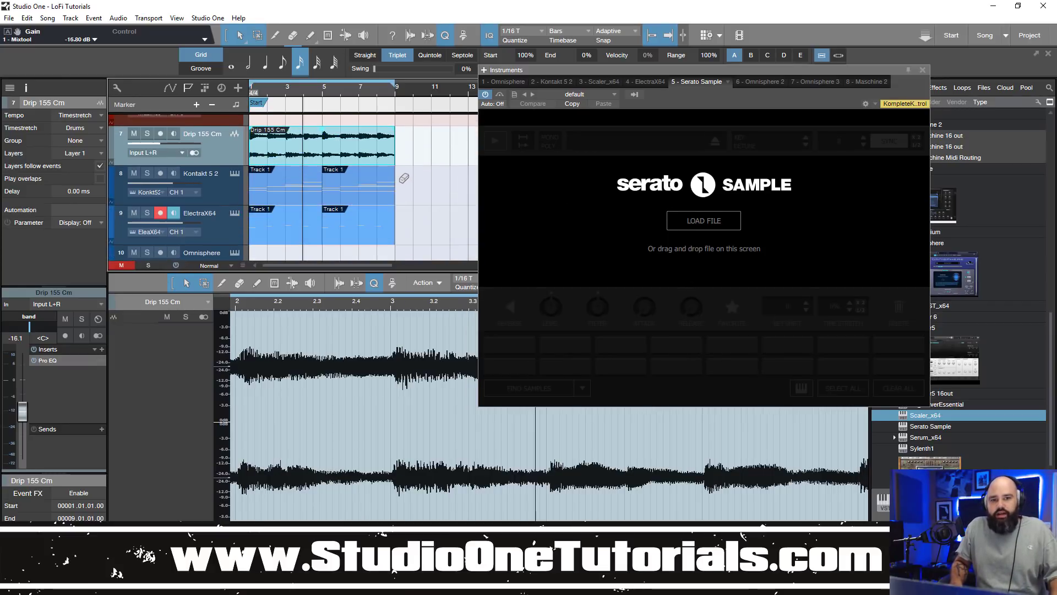
{"action": "left_click_drag", "start_coordinate": [311, 163], "coordinate": [731, 205]}
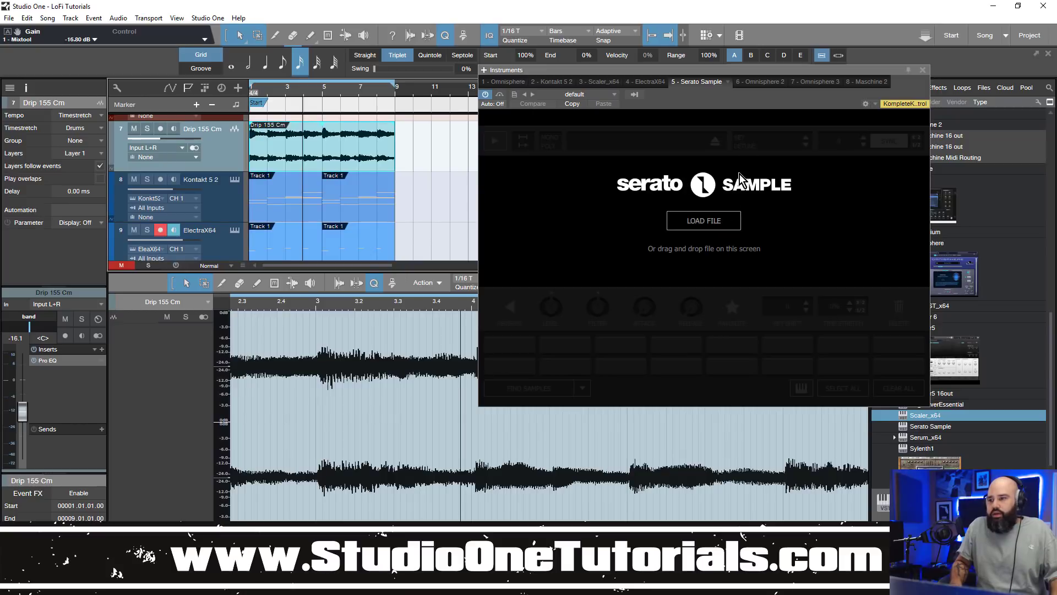
Load Drip 155 Cm.wav from the file browser into Serato Sample and shift its key +1 to C#m
{"action": "left_click_drag", "start_coordinate": [725, 71], "coordinate": [500, 141]}
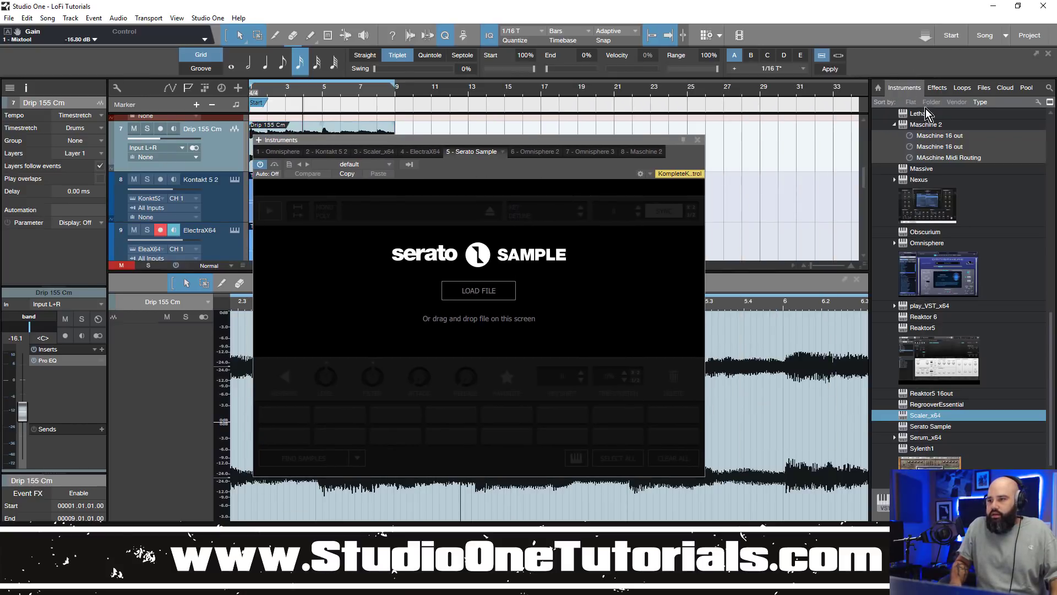
{"action": "left_click", "coordinate": [982, 89]}
{"action": "left_click_drag", "start_coordinate": [921, 168], "coordinate": [708, 226]}
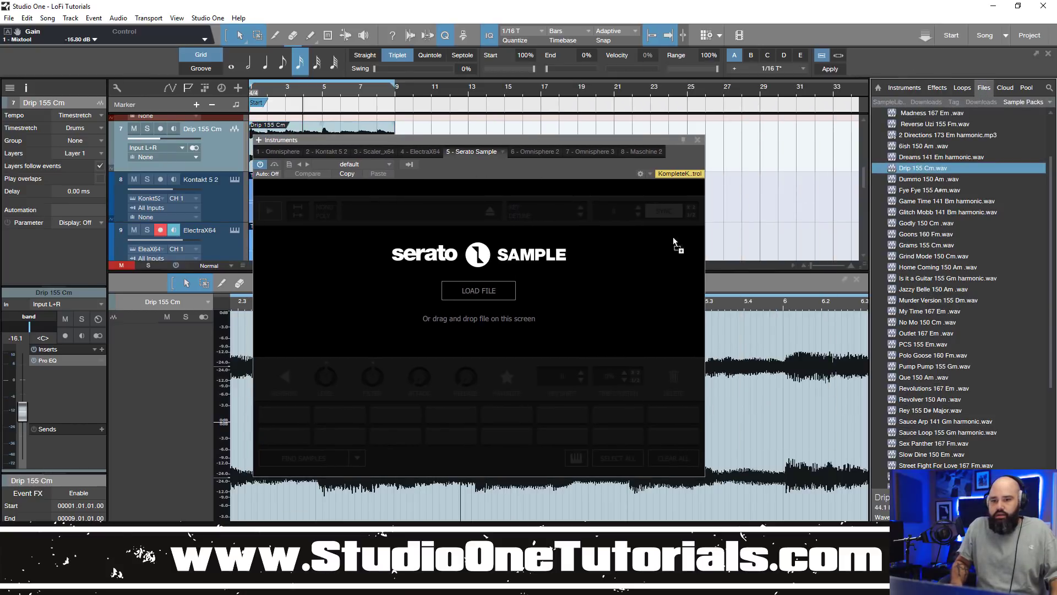
{"action": "left_click_drag", "start_coordinate": [539, 271], "coordinate": [542, 266]}
{"action": "left_click_drag", "start_coordinate": [490, 140], "coordinate": [607, 117]}
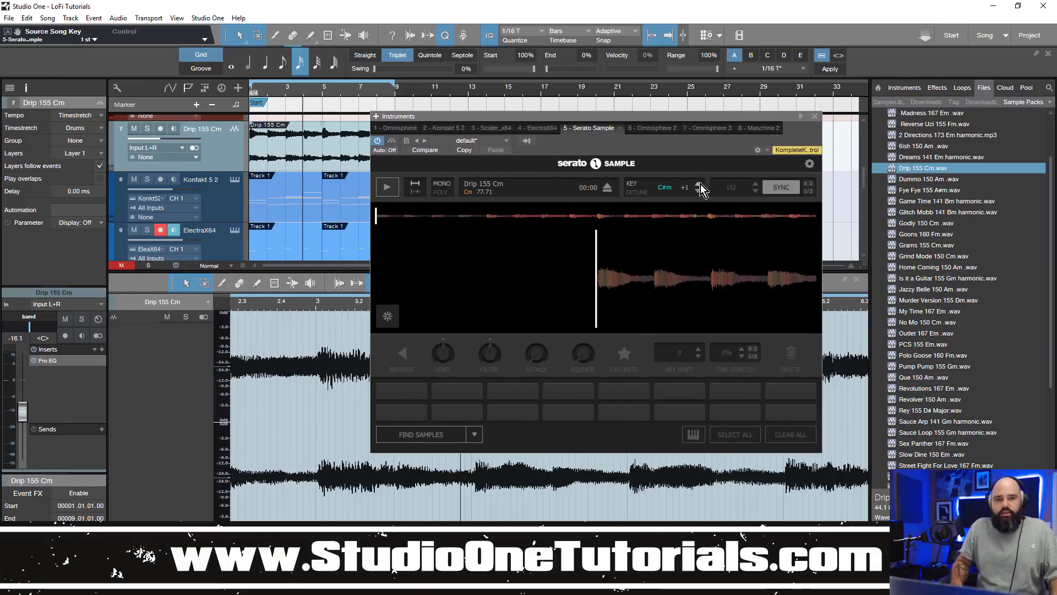
Mute the Drip 155 Cm audio track and slice the loaded sample across the Serato Sample pads with Find Samples
{"action": "left_click", "coordinate": [134, 129]}
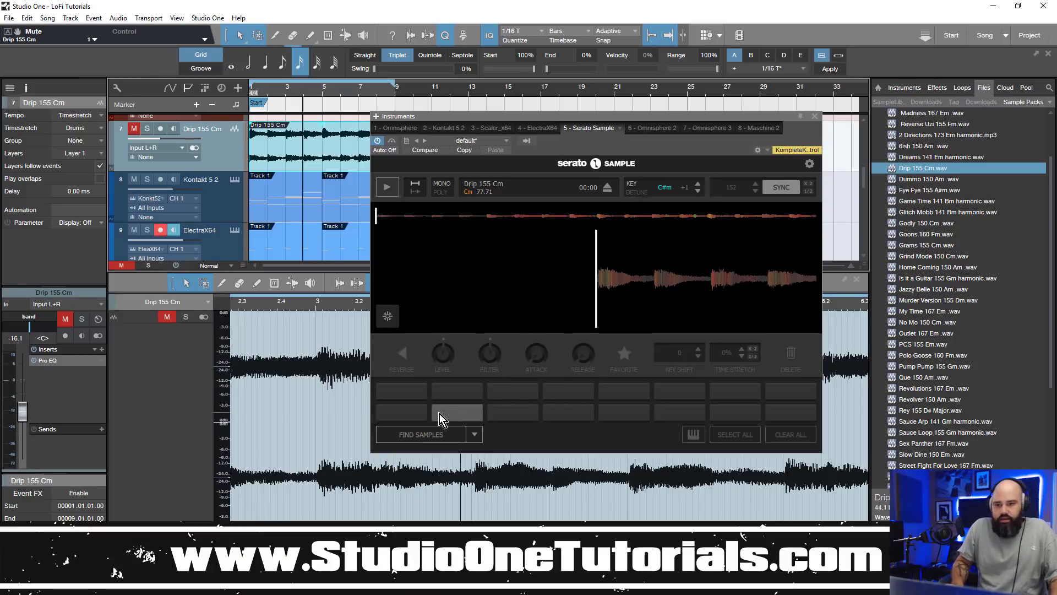
{"action": "left_click", "coordinate": [430, 435]}
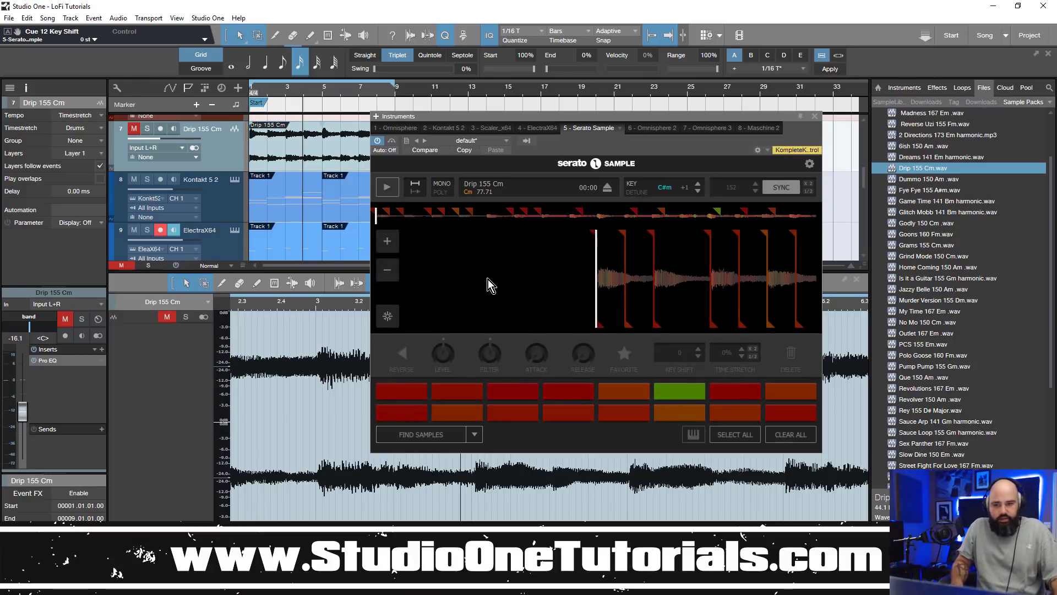
Select the Serato Sample track so that it is armed and monitored for playing
{"action": "key", "text": "Caps_Lock"}
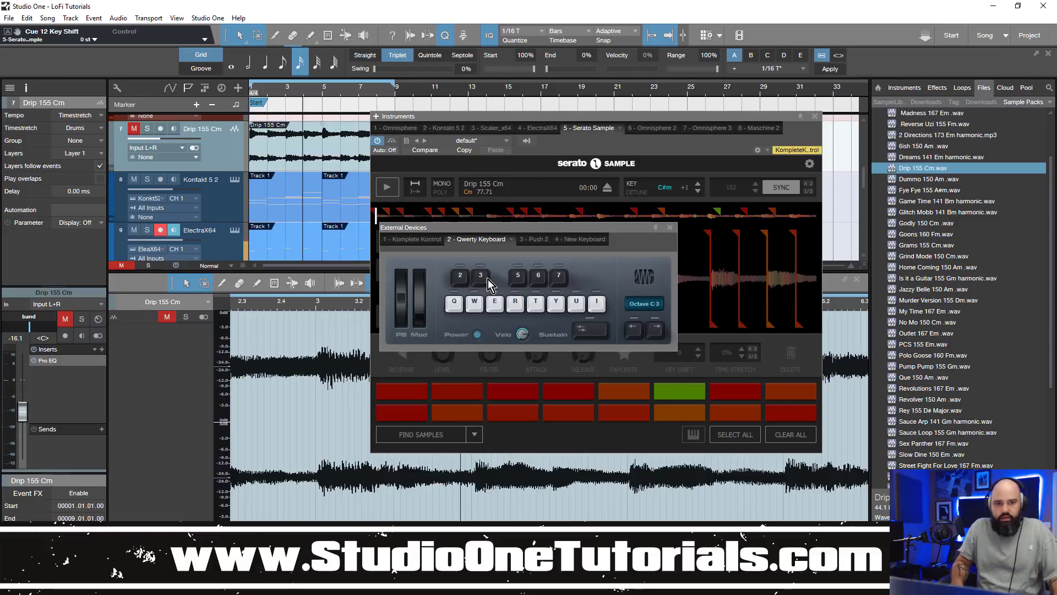
{"action": "scroll", "coordinate": [210, 193], "scroll_direction": "down", "scroll_amount": 3}
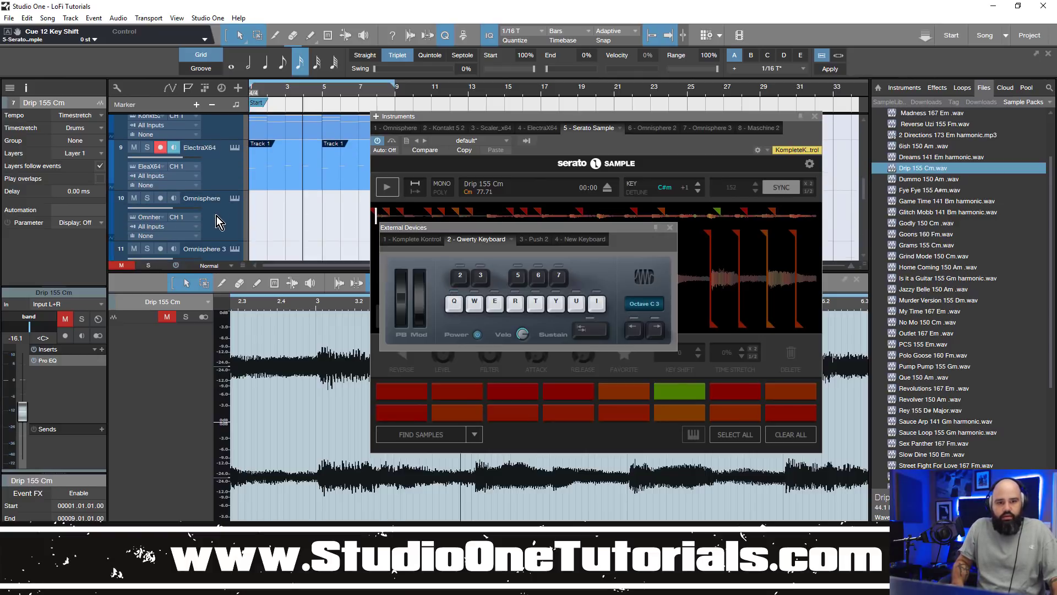
{"action": "scroll", "coordinate": [216, 214], "scroll_direction": "down", "scroll_amount": 4}
{"action": "key", "text": "Caps_Lock"}
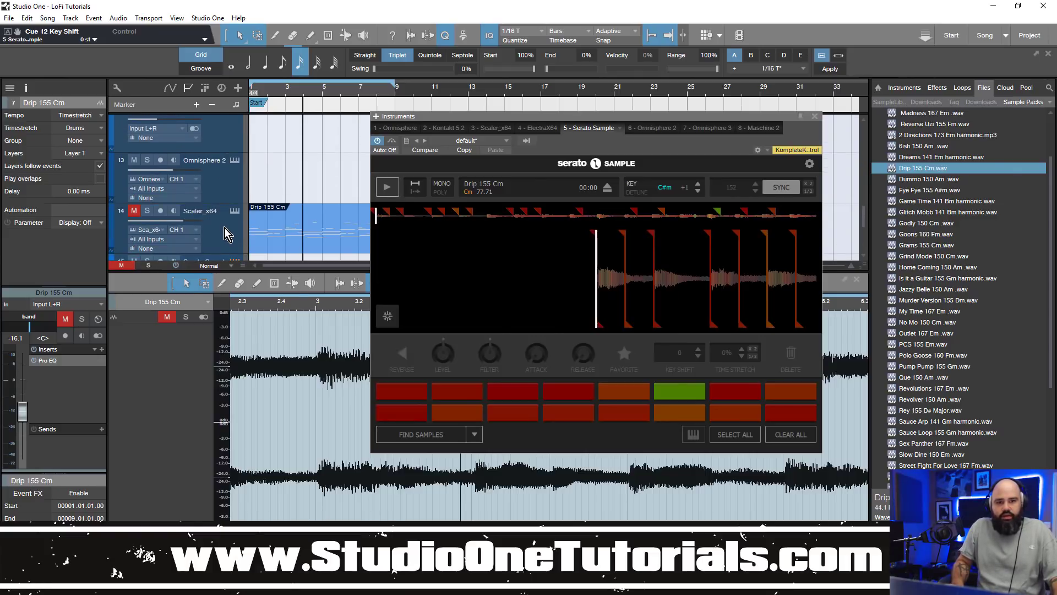
{"action": "left_click", "coordinate": [225, 228]}
{"action": "scroll", "coordinate": [223, 223], "scroll_direction": "down", "scroll_amount": 3}
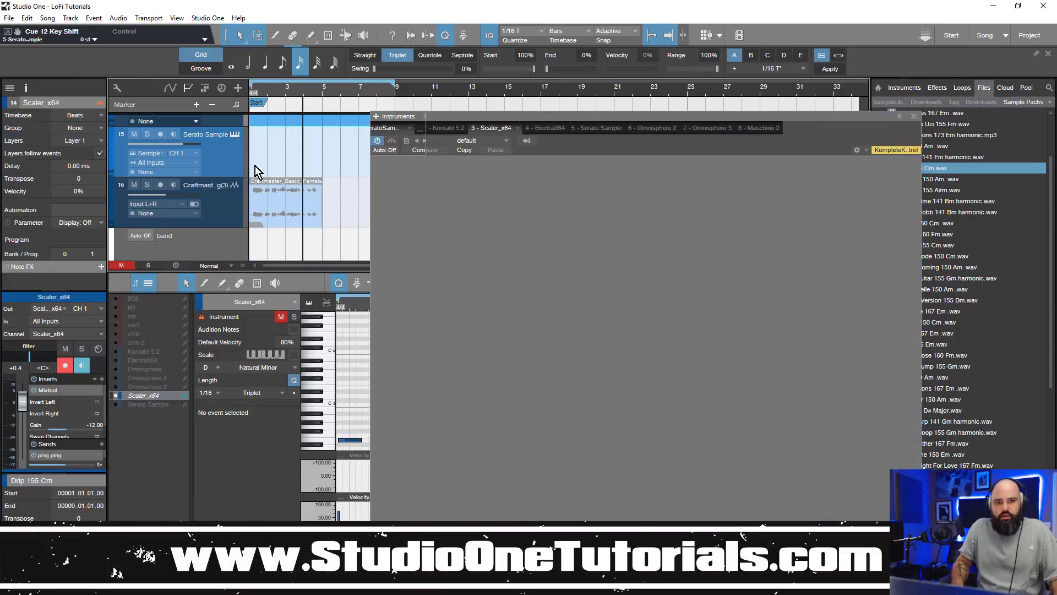
{"action": "left_click", "coordinate": [255, 166]}
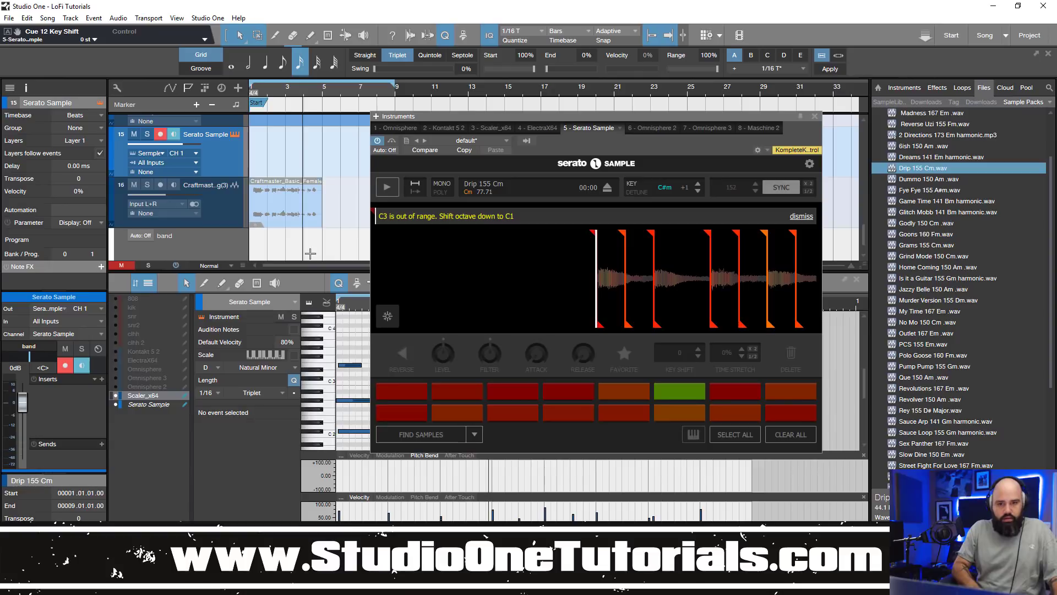
Bring up the Qwerty Keyboard, lower its octave to C 1 and audition the first two sample pads
{"action": "key", "text": "Caps_Lock"}
{"action": "key", "text": "q"}
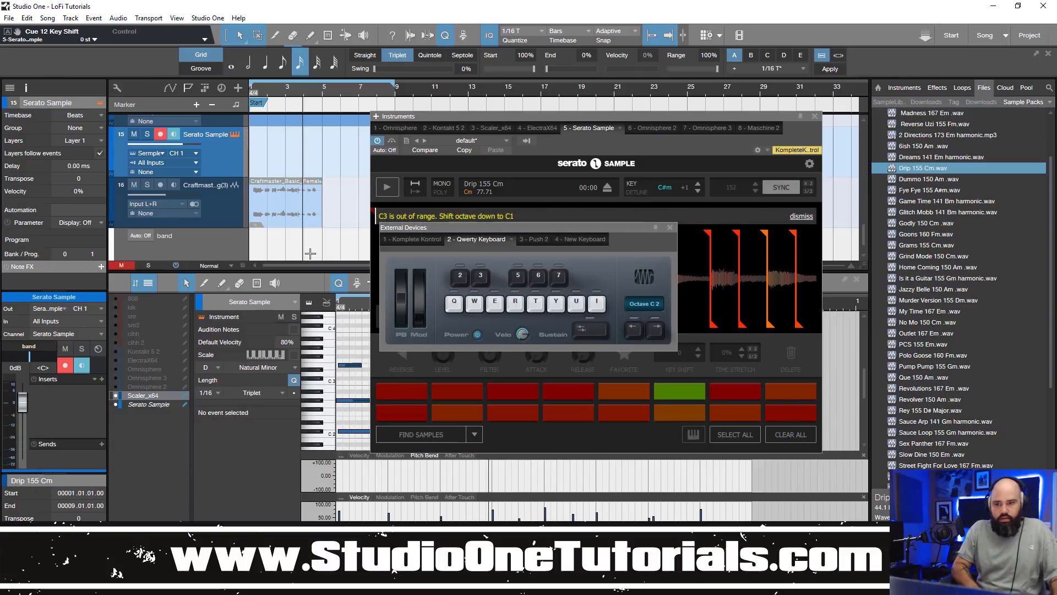
{"action": "key", "text": "q"}
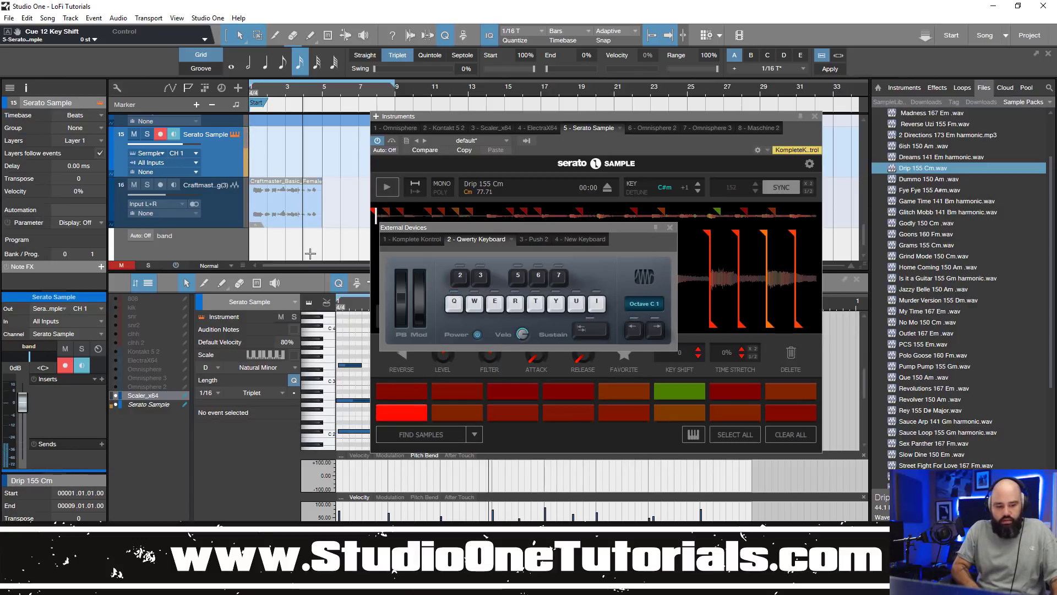
{"action": "key", "text": "q"}
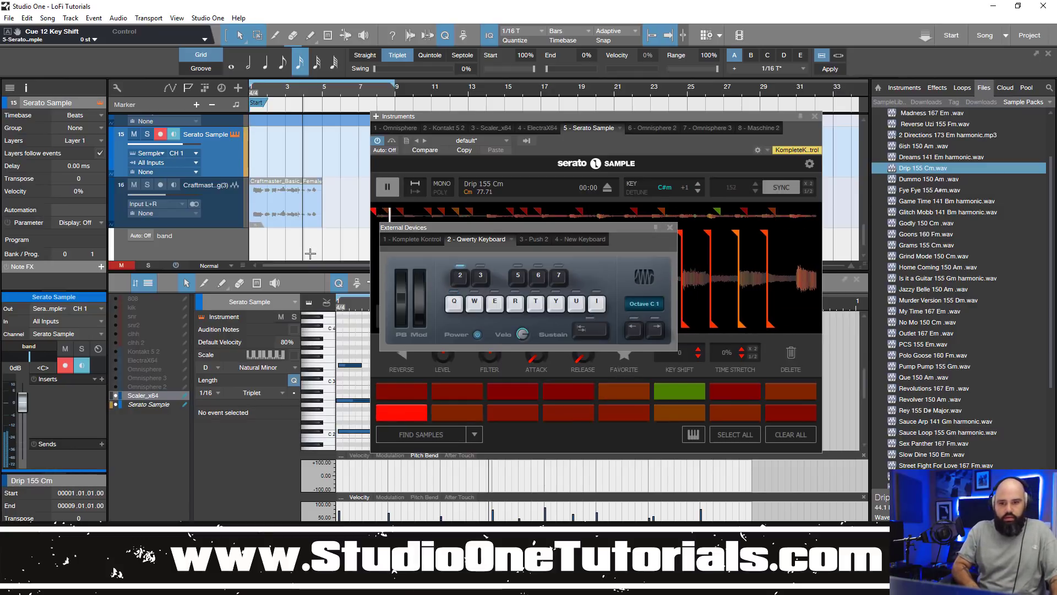
{"action": "key", "text": "2"}
{"action": "key", "text": "2"}
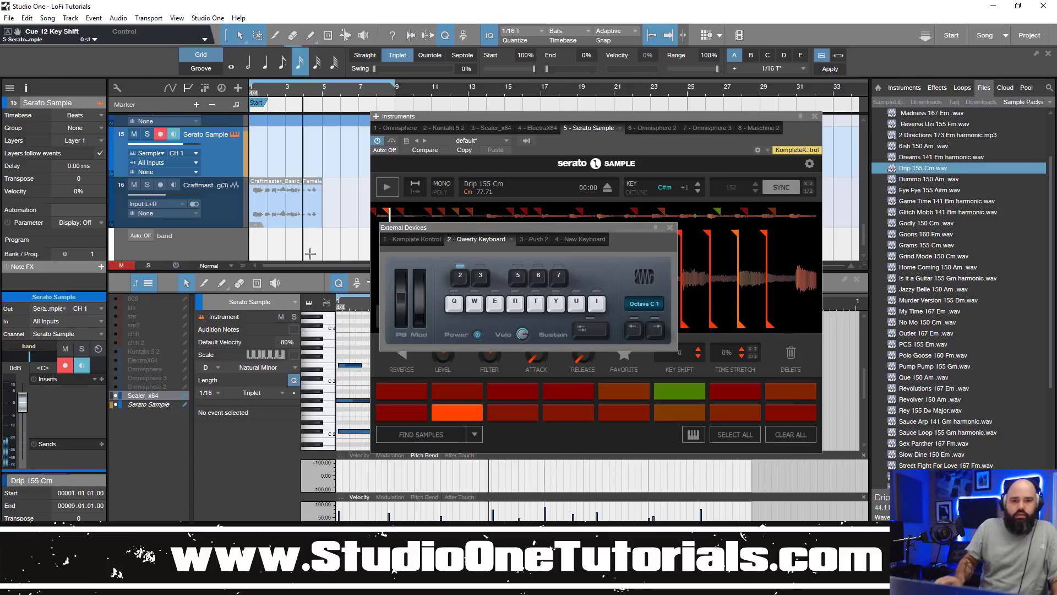
Create an empty part on the Serato Sample track from bar 1 to bar 9, close the instrument window and play the song
{"action": "double_click", "coordinate": [263, 160]}
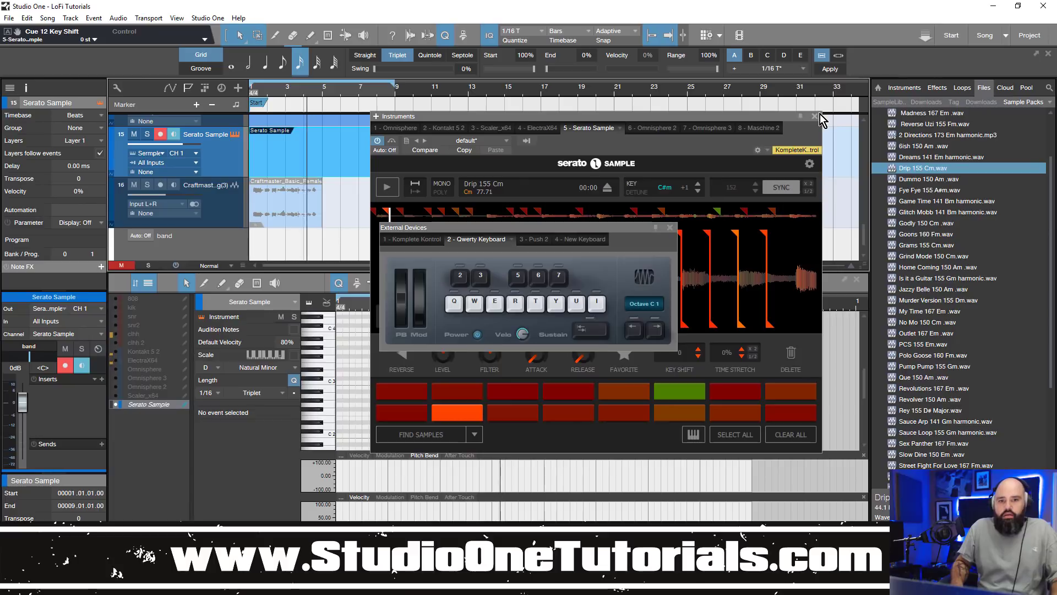
{"action": "left_click", "coordinate": [816, 117]}
{"action": "left_click", "coordinate": [317, 154]}
{"action": "key", "text": "space"}
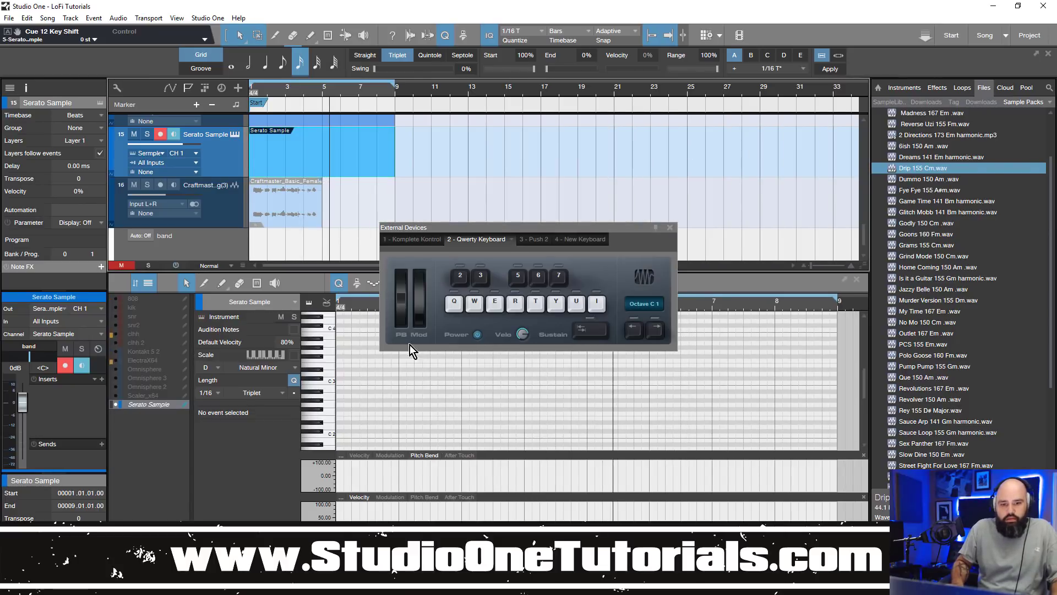
Audition the low pad notes and draw a C 1 note two sixteenths long at the start of bar 1 in the Serato Sample part
{"action": "scroll", "coordinate": [330, 408], "scroll_direction": "down", "scroll_amount": 4}
{"action": "left_click", "coordinate": [332, 417]}
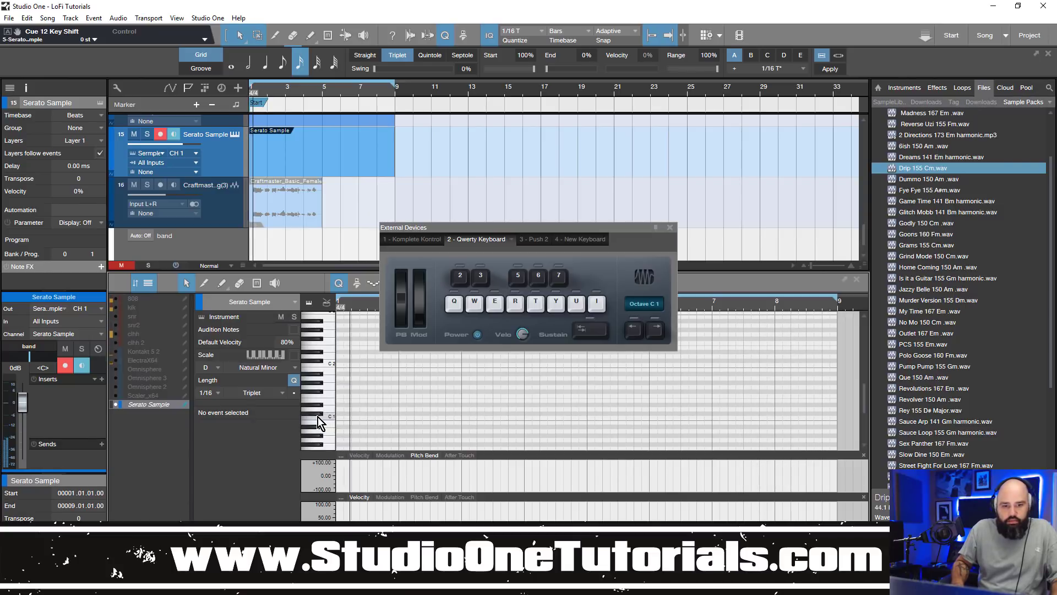
{"action": "left_click", "coordinate": [319, 413]}
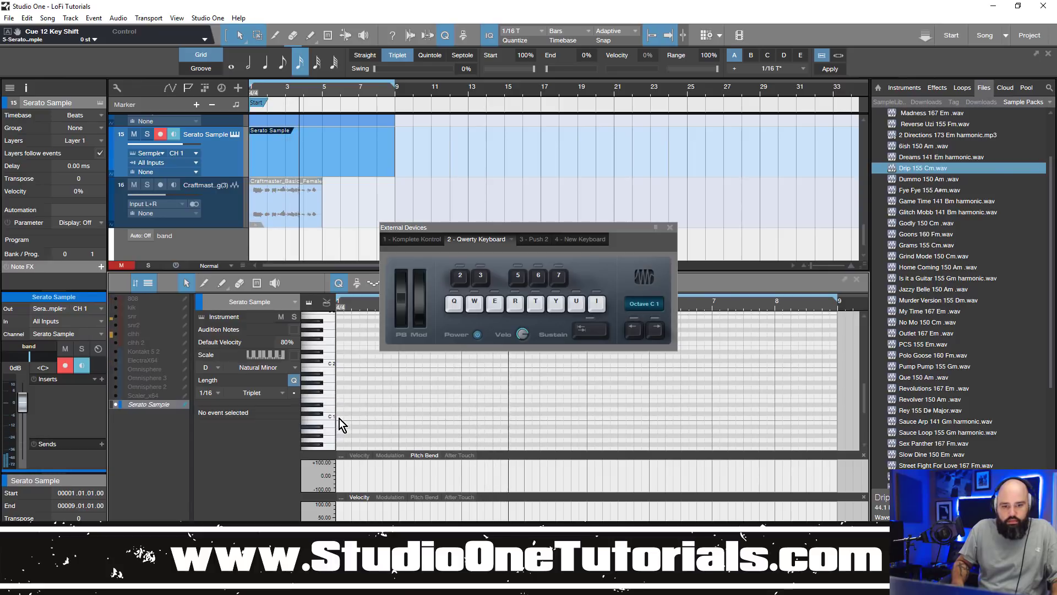
{"action": "left_click", "coordinate": [339, 417]}
{"action": "left_click_drag", "start_coordinate": [341, 418], "coordinate": [337, 421]}
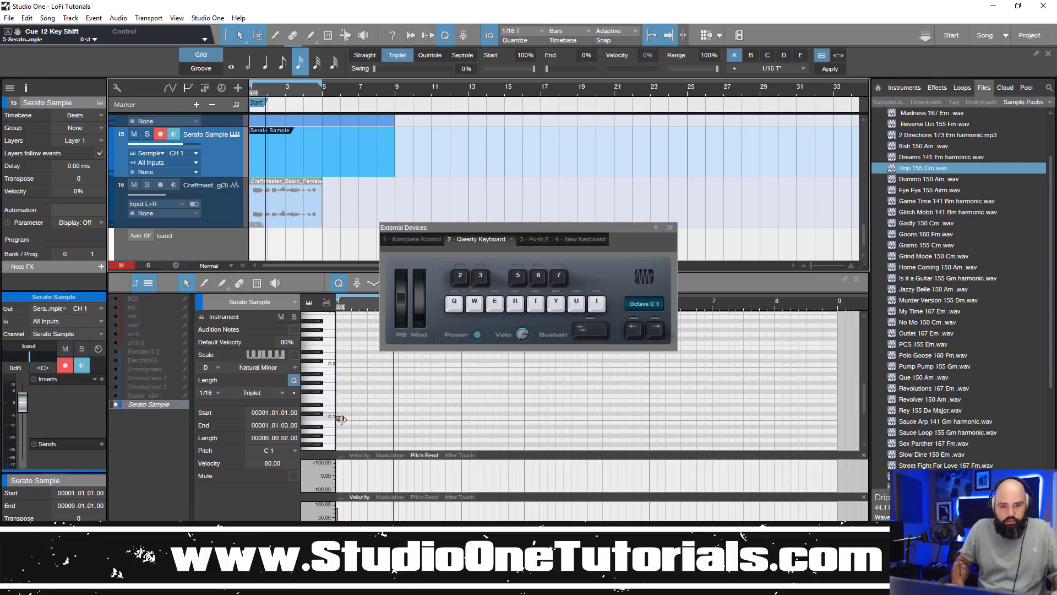
Copy the C 1 note to beat 4 of bar 1 and add another C 1 note of equal length at 2.02.01
{"action": "left_click_drag", "start_coordinate": [340, 418], "coordinate": [385, 420]}
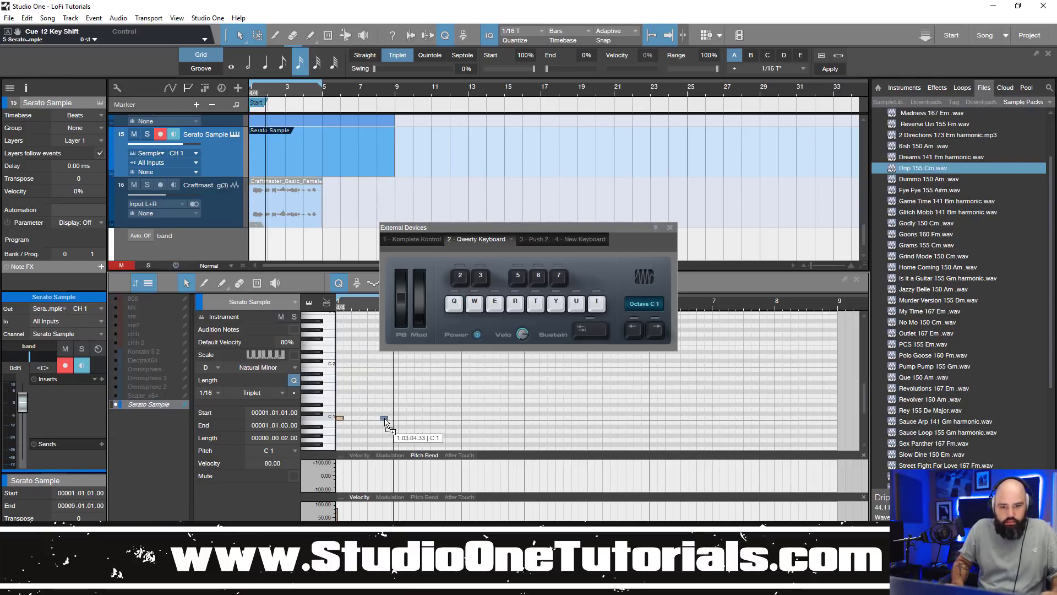
{"action": "left_click", "coordinate": [421, 418]}
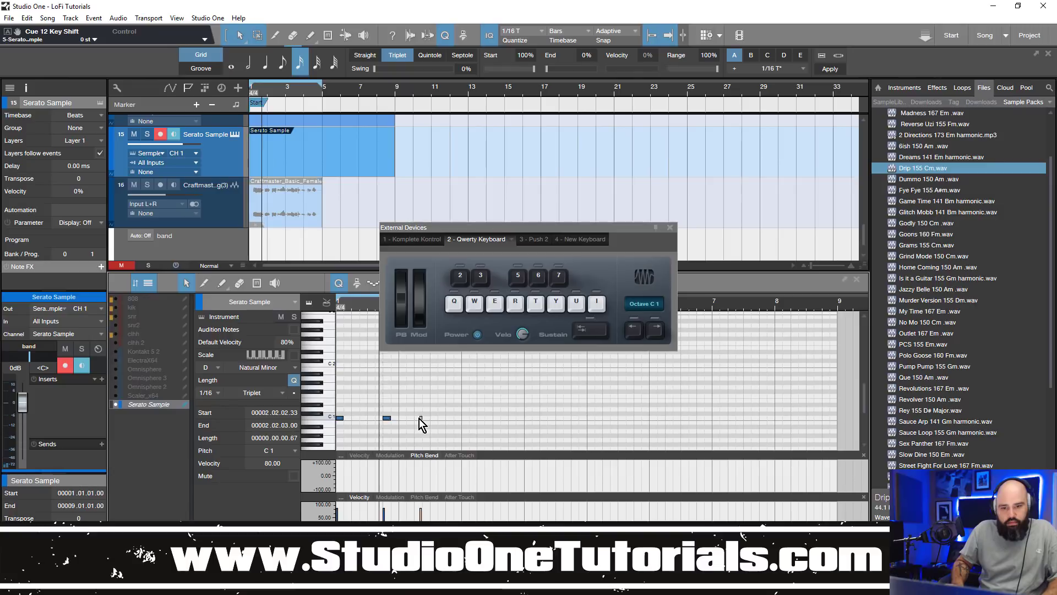
{"action": "left_click_drag", "start_coordinate": [420, 418], "coordinate": [413, 418]}
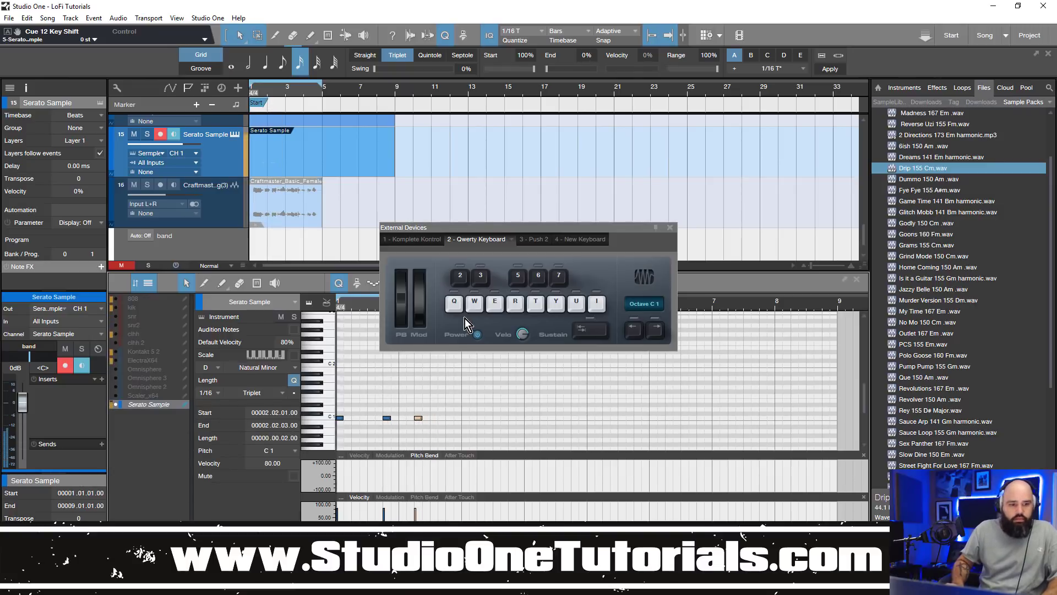
Add a send to ping ping on the Serato Sample channel, play the result and close the Qwerty Keyboard window
{"action": "left_click", "coordinate": [102, 444]}
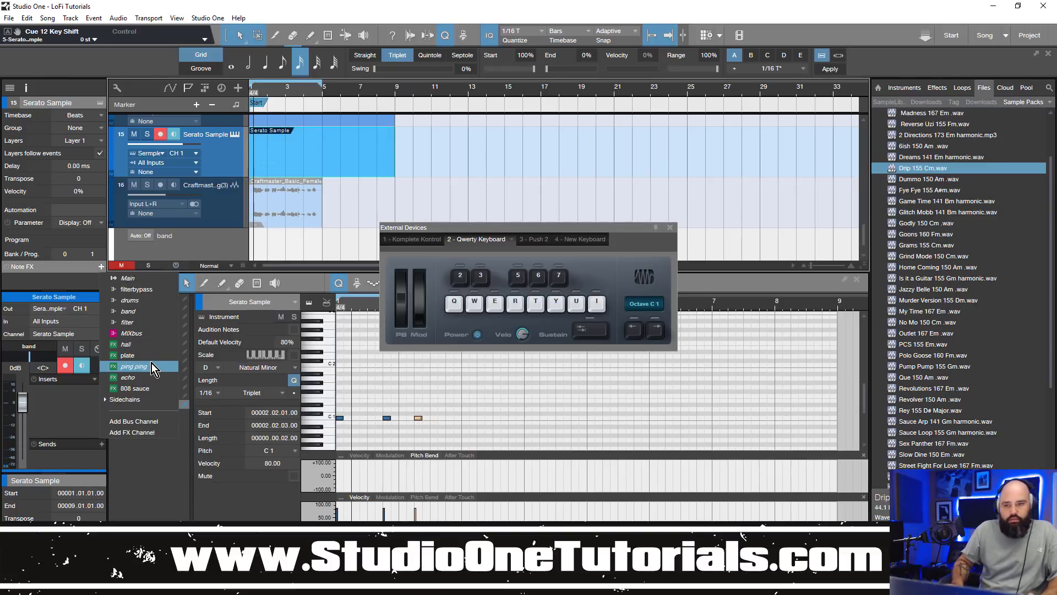
{"action": "left_click", "coordinate": [151, 362]}
{"action": "key", "text": "space"}
{"action": "left_click", "coordinate": [669, 228]}
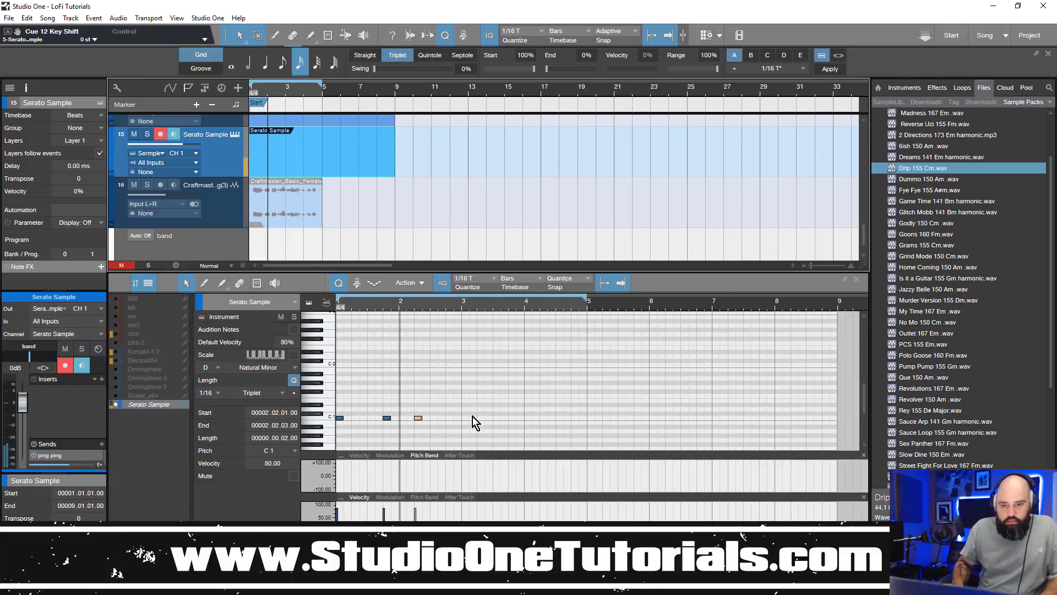
Copy the three C 1 notes to start at bar 3 and transpose the copies up to G 1 while listening
{"action": "left_click_drag", "start_coordinate": [446, 428], "coordinate": [332, 408]}
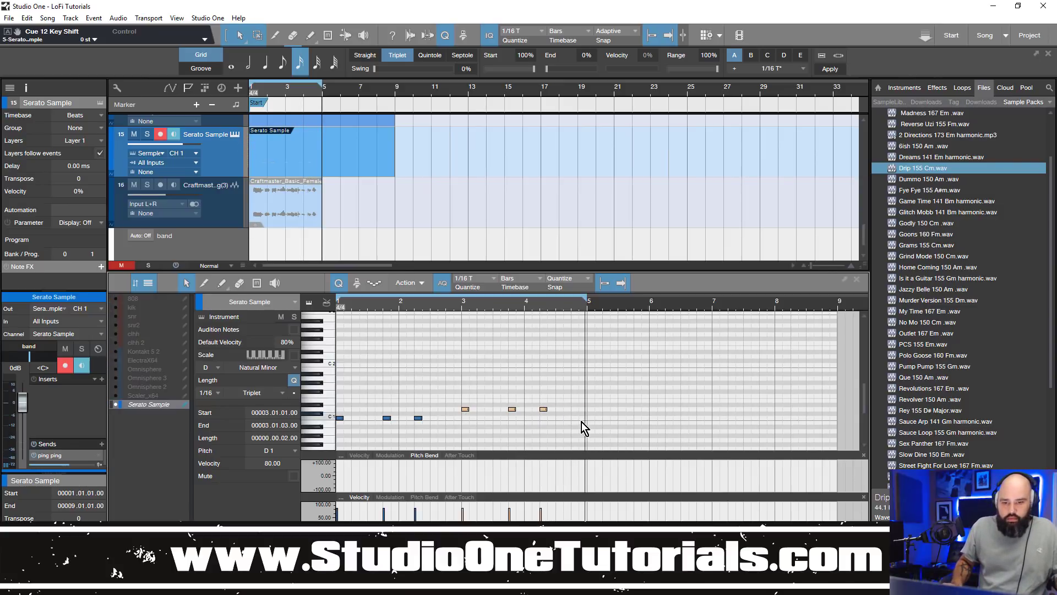
{"action": "left_click_drag", "start_coordinate": [576, 422], "coordinate": [443, 393]}
{"action": "key", "text": "alt+Up"}
{"action": "key", "text": "alt+Up"}
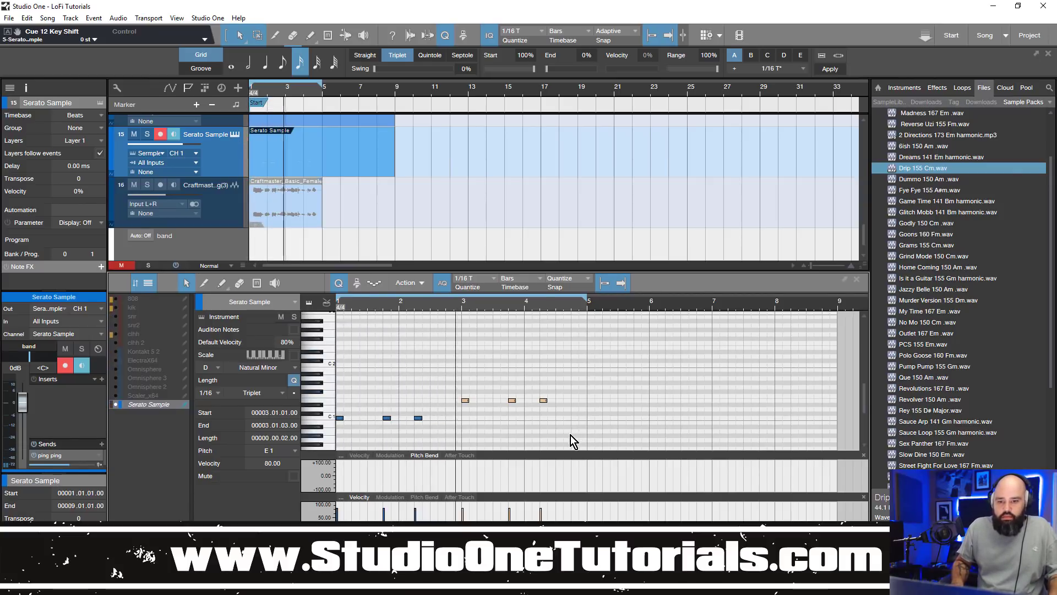
{"action": "key", "text": "alt+Up"}
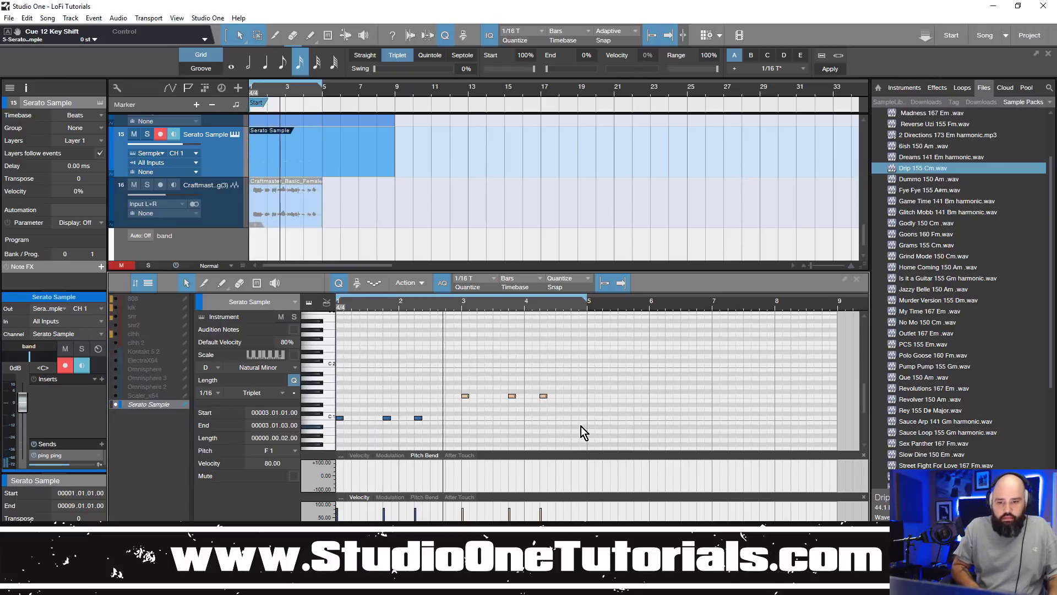
{"action": "key", "text": "alt+Up"}
{"action": "key", "text": "alt+Up"}
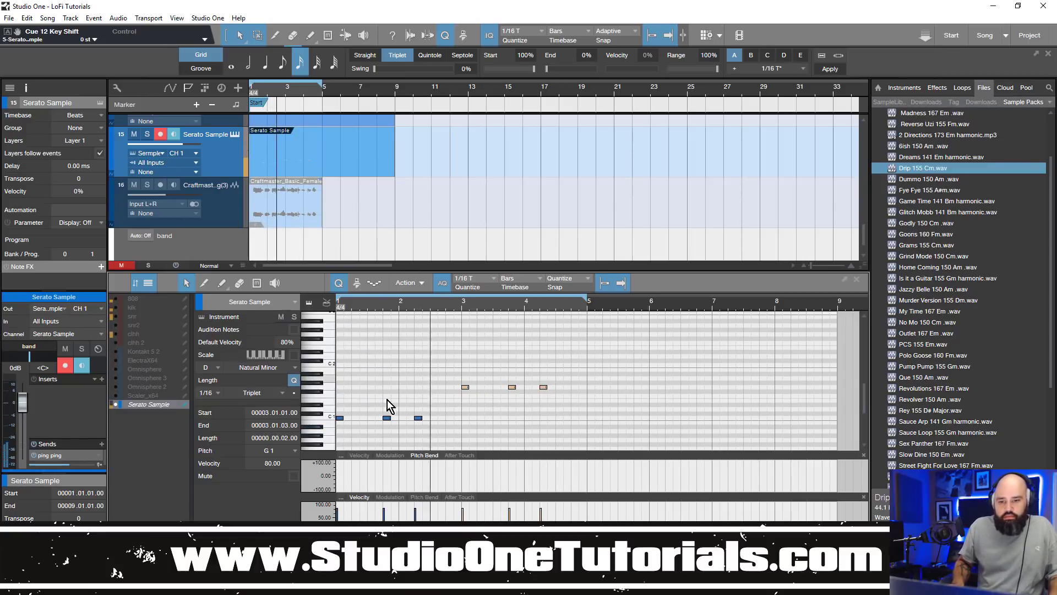
Transpose the first two notes of bar 3 in the Serato Sample part down to D# 1 while listening
{"action": "left_click_drag", "start_coordinate": [447, 362], "coordinate": [520, 394]}
{"action": "key", "text": "Down"}
{"action": "key", "text": "Down"}
{"action": "key", "text": "Down"}
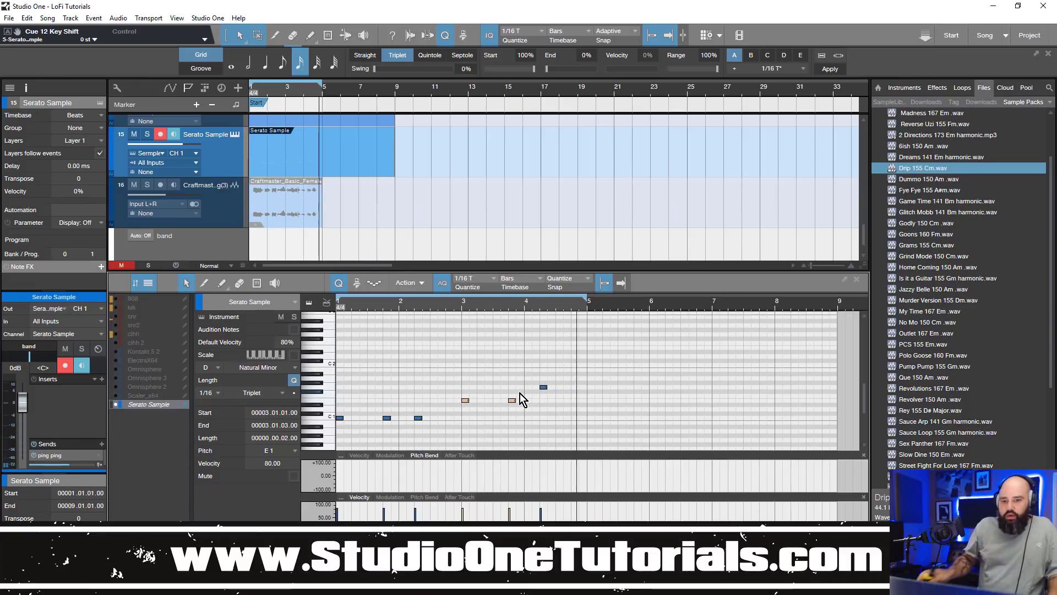
{"action": "key", "text": "Down"}
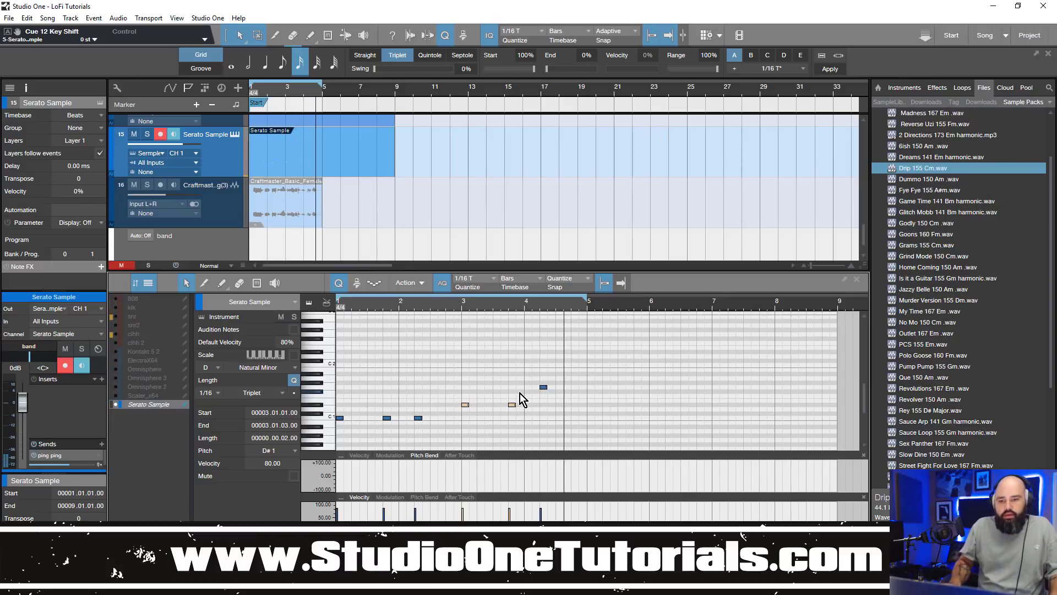
Draw a D# 1 note two sixteenths long at 4.04.01 in the Serato Sample part
{"action": "left_click", "coordinate": [576, 408]}
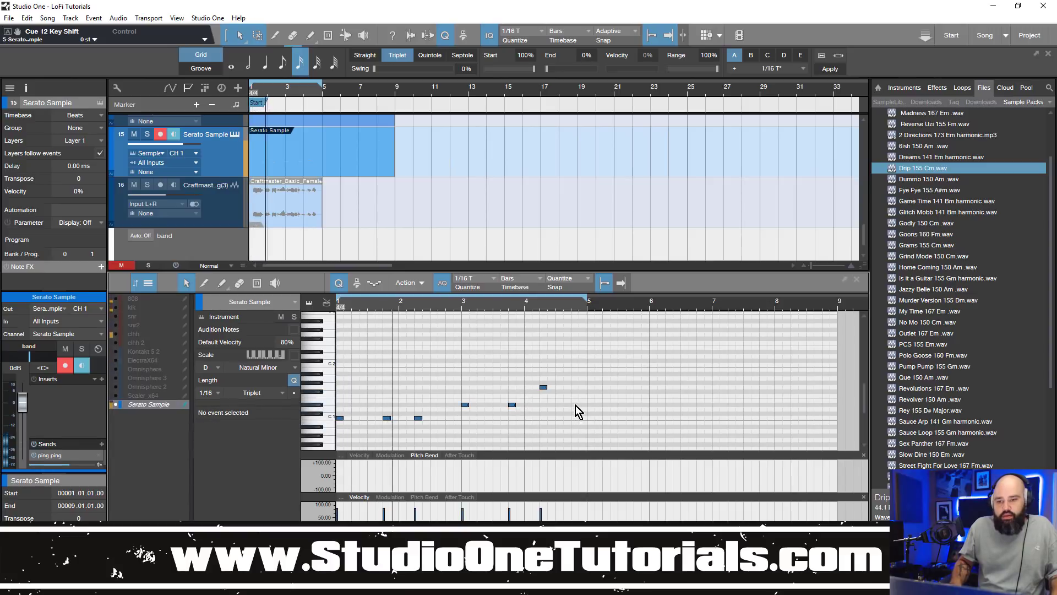
{"action": "double_click", "coordinate": [578, 406]}
{"action": "left_click_drag", "start_coordinate": [578, 406], "coordinate": [571, 405]}
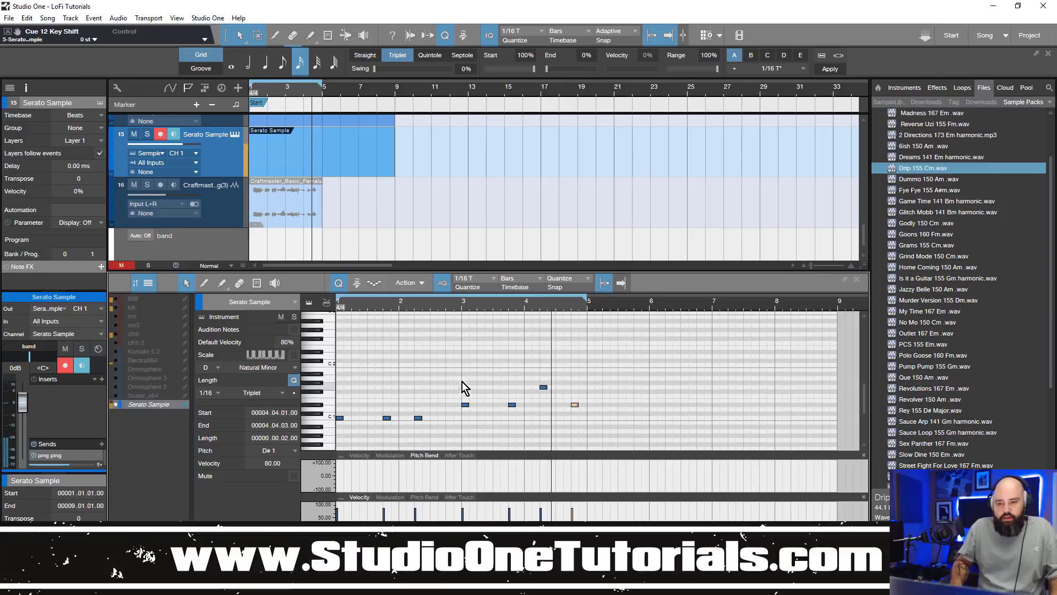
Shorten the Serato Sample part to end at bar 5, duplicate it to fill bars 5 to 8, and stop playback after listening
{"action": "scroll", "coordinate": [427, 344], "scroll_direction": "down", "scroll_amount": 3}
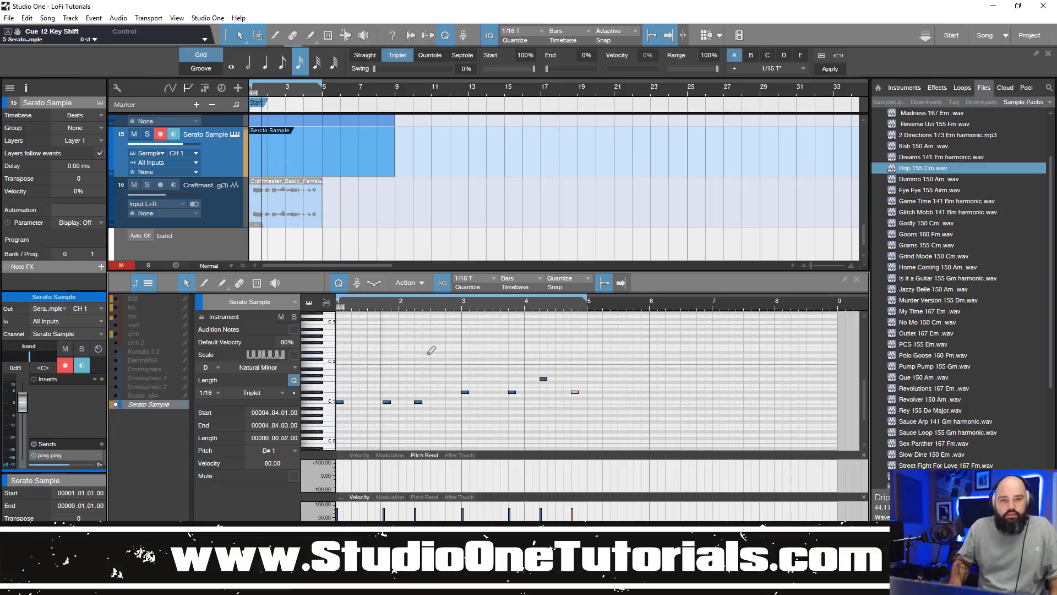
{"action": "scroll", "coordinate": [359, 195], "scroll_direction": "up", "scroll_amount": 3}
{"action": "scroll", "coordinate": [373, 216], "scroll_direction": "down", "scroll_amount": 2}
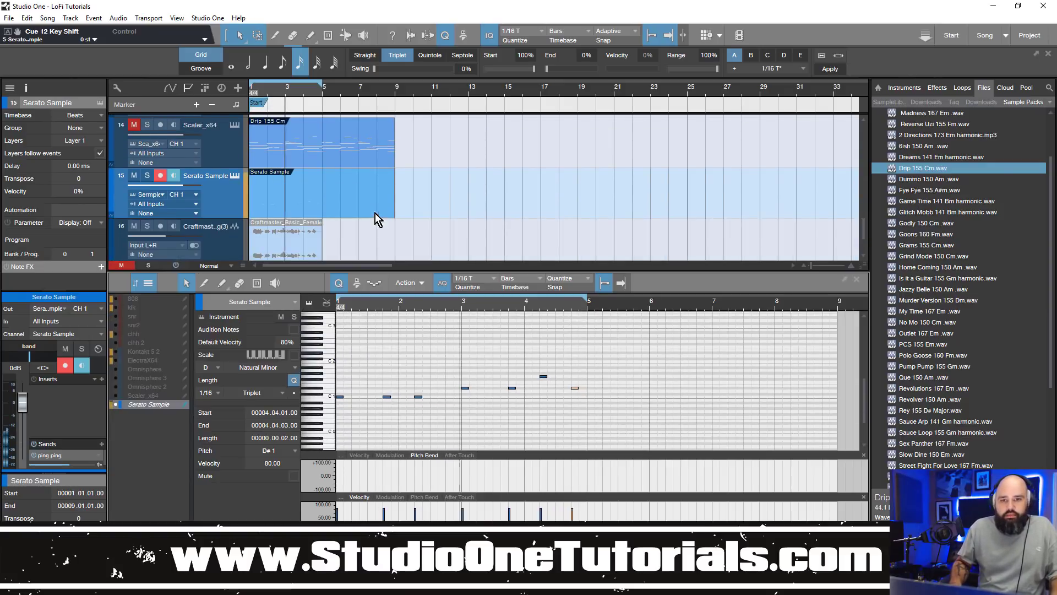
{"action": "left_click_drag", "start_coordinate": [394, 194], "coordinate": [306, 198]}
{"action": "key", "text": "d"}
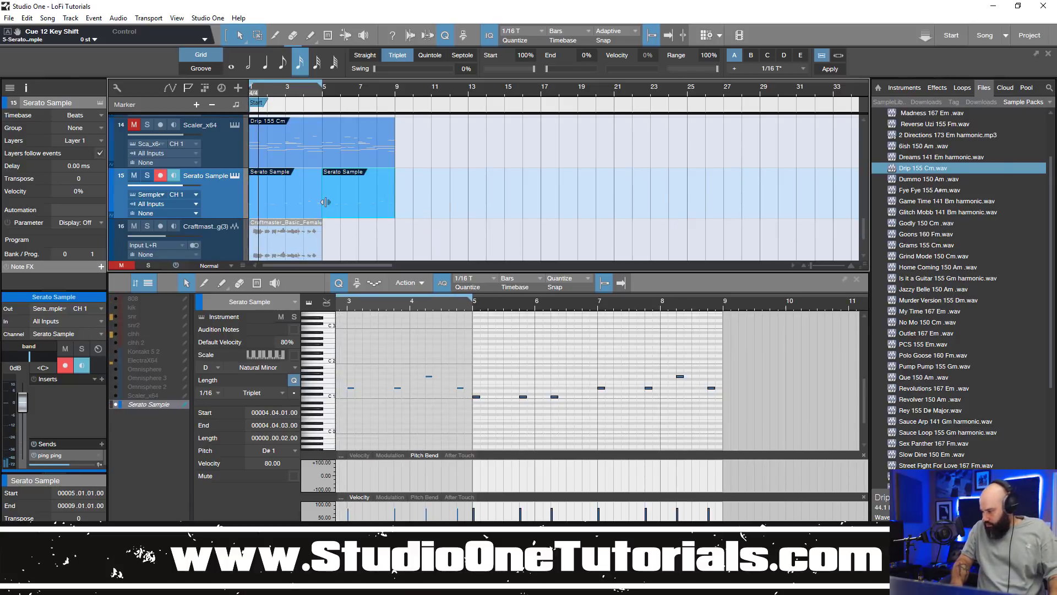
{"action": "key", "text": "space"}
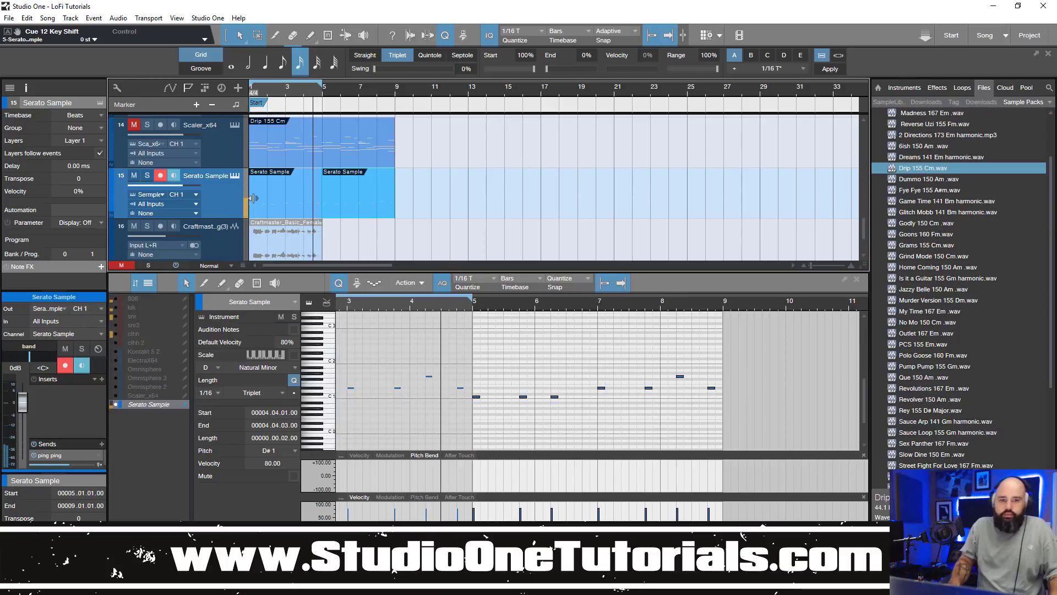
Delete both Serato Sample parts and the Drip 155 Cm part on the Scaler_x64 track
{"action": "scroll", "coordinate": [296, 132], "scroll_direction": "up", "scroll_amount": 2}
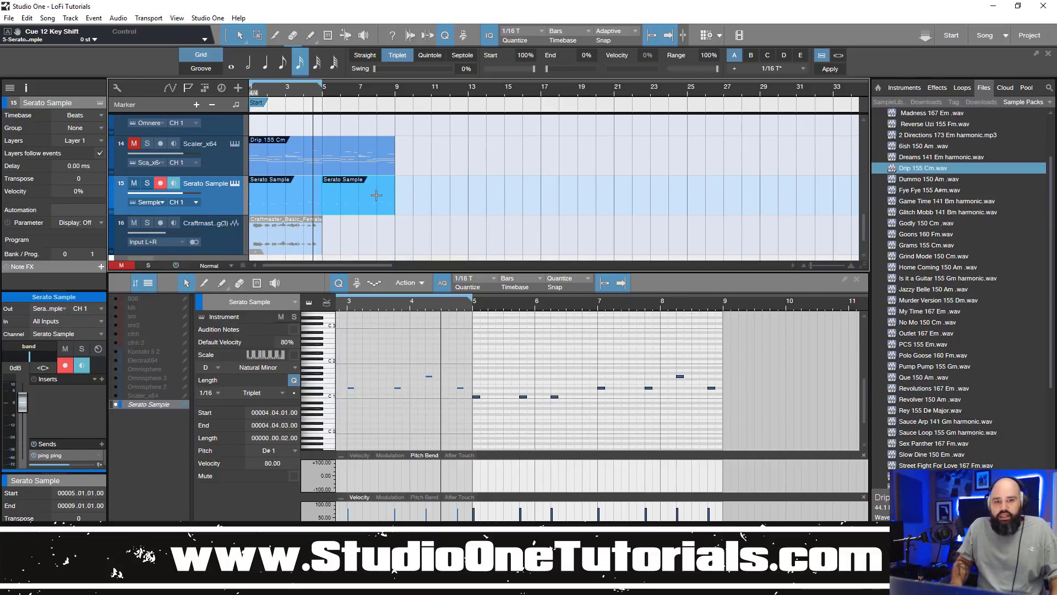
{"action": "left_click", "coordinate": [274, 190]}
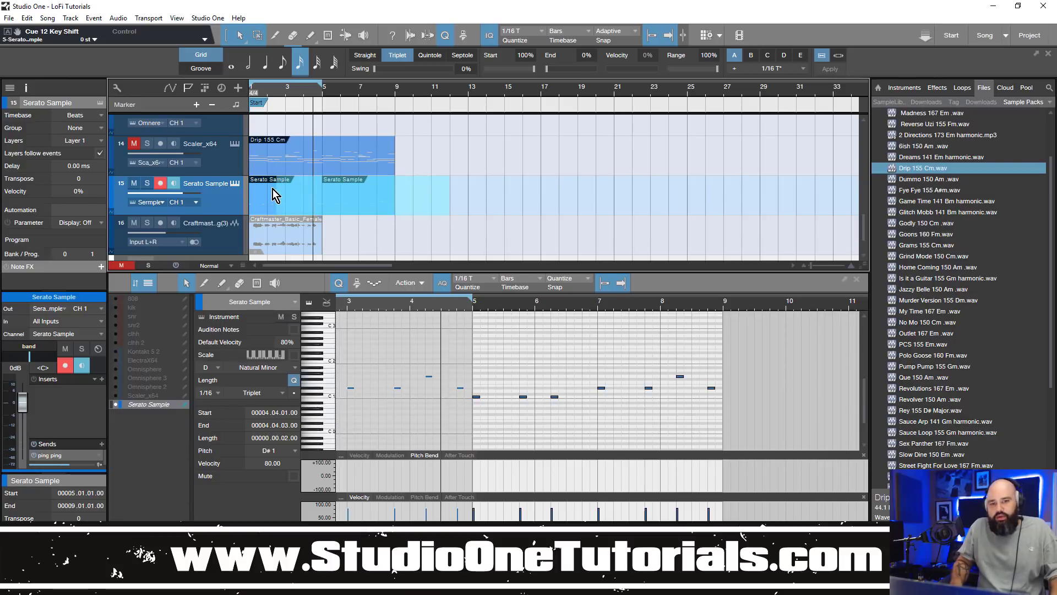
{"action": "left_click", "coordinate": [311, 170]}
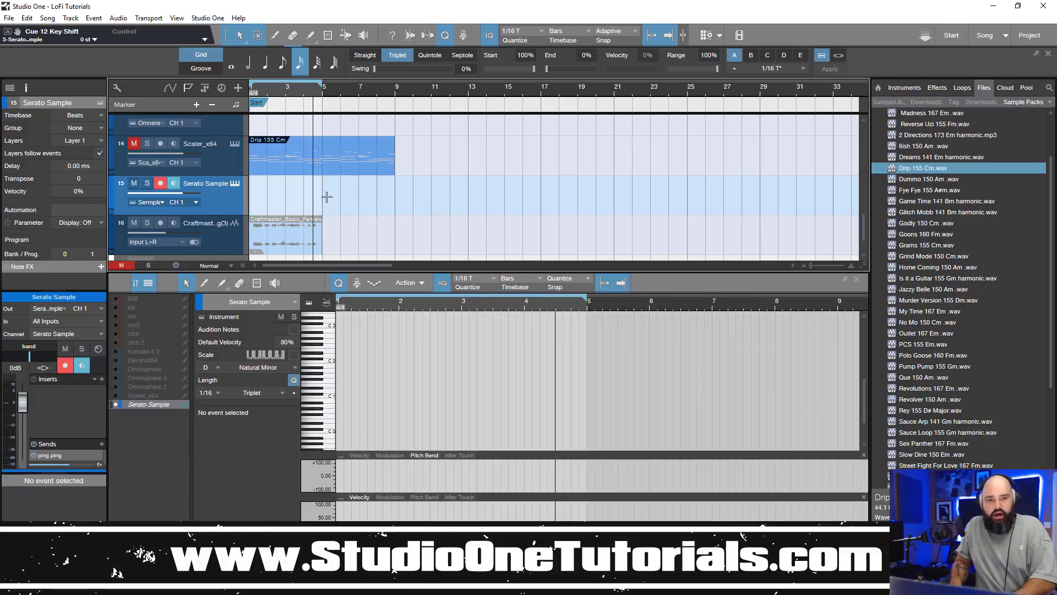
{"action": "key", "text": "Delete"}
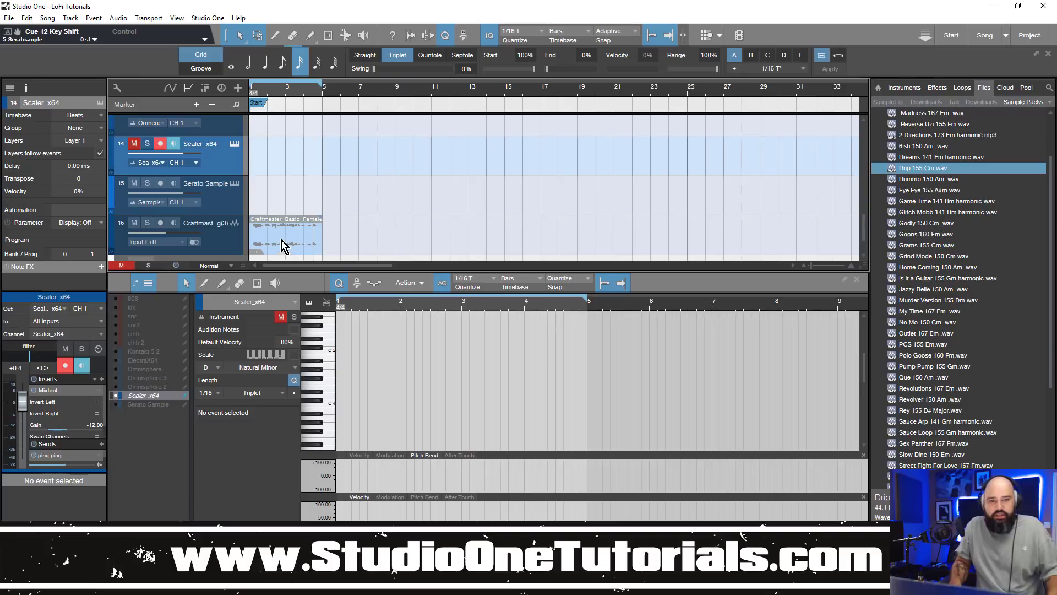
{"action": "scroll", "coordinate": [300, 148], "scroll_direction": "down", "scroll_amount": 4}
{"action": "scroll", "coordinate": [298, 147], "scroll_direction": "up", "scroll_amount": 3}
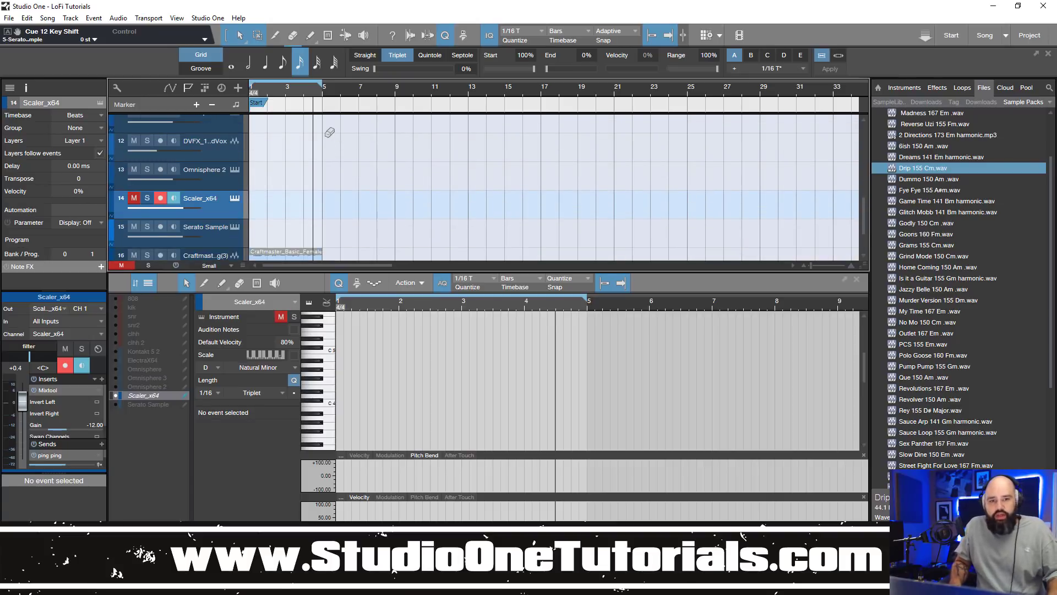
{"action": "scroll", "coordinate": [326, 137], "scroll_direction": "down", "scroll_amount": 2}
{"action": "scroll", "coordinate": [330, 148], "scroll_direction": "up", "scroll_amount": 4}
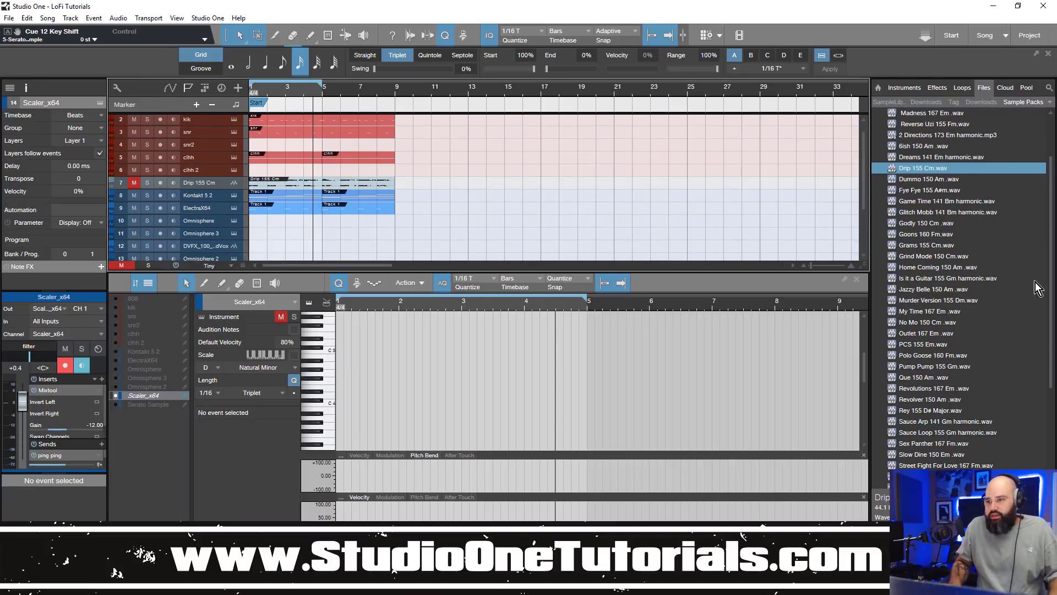
Browse through the loops in the Lo Fi Pianos folder, starting from Madness 167 Em.wav
{"action": "scroll", "coordinate": [932, 150], "scroll_direction": "up", "scroll_amount": 2}
{"action": "left_click", "coordinate": [929, 180]}
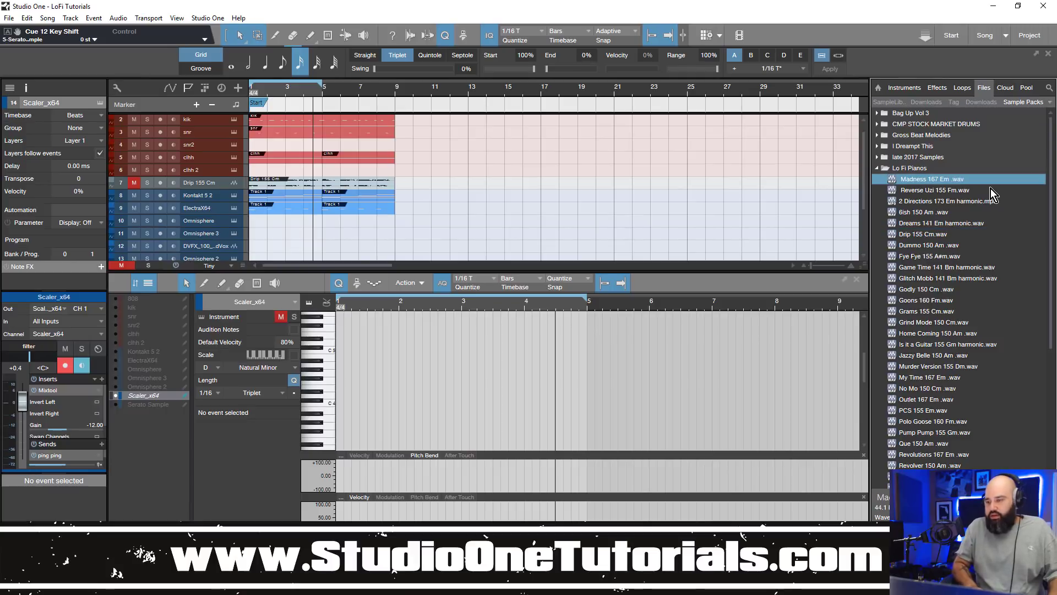
{"action": "key", "text": "Down"}
{"action": "key", "text": "Down"}
{"action": "key", "text": "Down"}
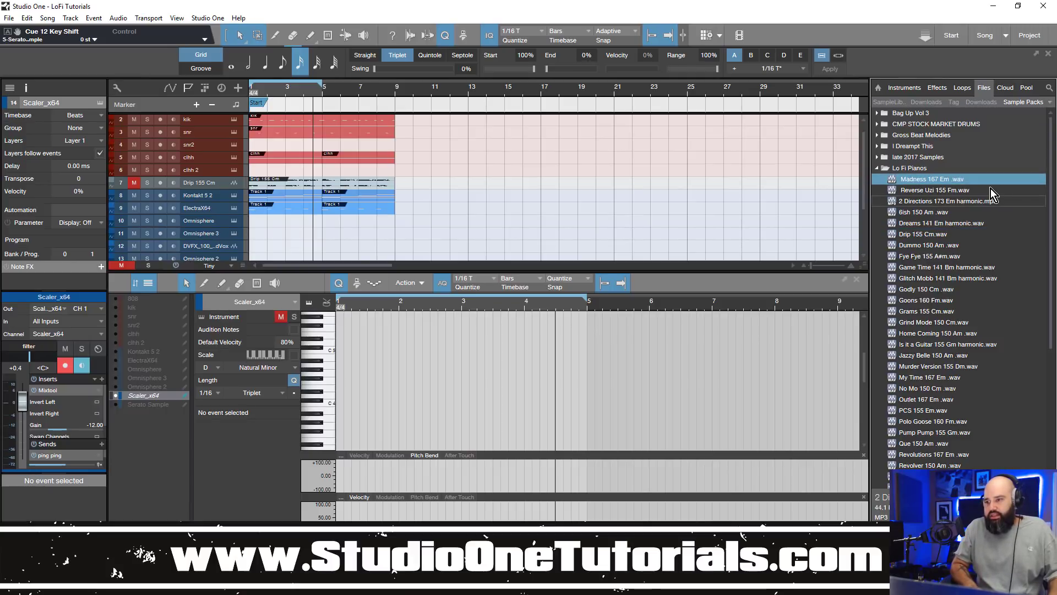
{"action": "key", "text": "Down"}
{"action": "key", "text": "Down"}
{"action": "key", "text": "Down"}
{"action": "key", "text": "Down"}
{"action": "key", "text": "Down"}
{"action": "key", "text": "Down"}
{"action": "key", "text": "Down"}
{"action": "key", "text": "Down"}
{"action": "key", "text": "Down"}
{"action": "key", "text": "Down"}
{"action": "key", "text": "Down"}
{"action": "key", "text": "Down"}
{"action": "key", "text": "Down"}
{"action": "key", "text": "Down"}
{"action": "key", "text": "Down"}
{"action": "key", "text": "Down"}
{"action": "key", "text": "Down"}
{"action": "key", "text": "Down"}
{"action": "key", "text": "Down"}
{"action": "key", "text": "Down"}
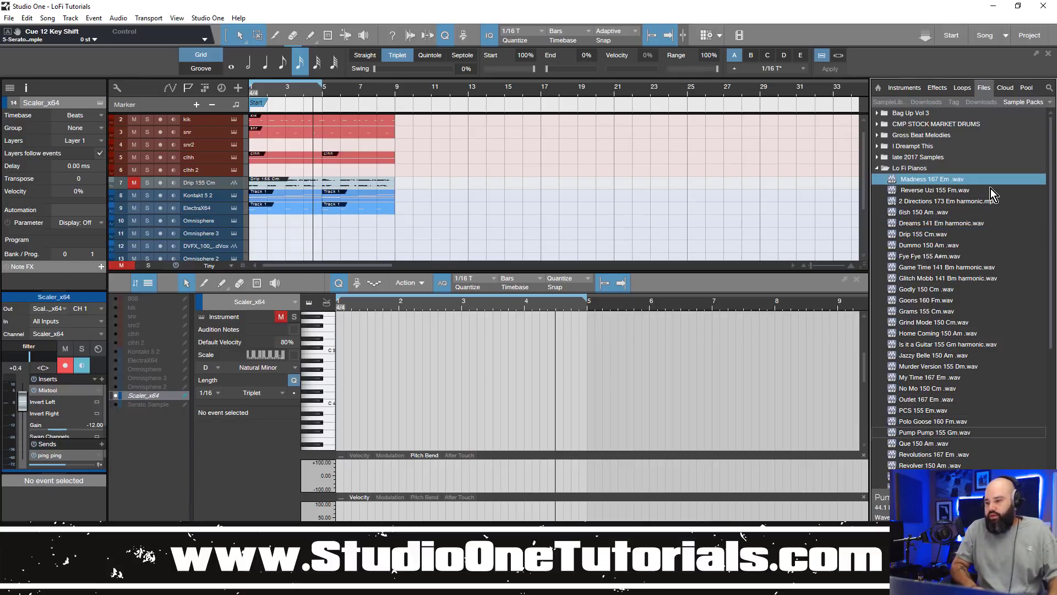
{"action": "key", "text": "Down"}
{"action": "key", "text": "Down"}
{"action": "key", "text": "Down"}
{"action": "key", "text": "Down"}
{"action": "key", "text": "Down"}
{"action": "key", "text": "Down"}
{"action": "key", "text": "Down"}
{"action": "key", "text": "Down"}
{"action": "key", "text": "Down"}
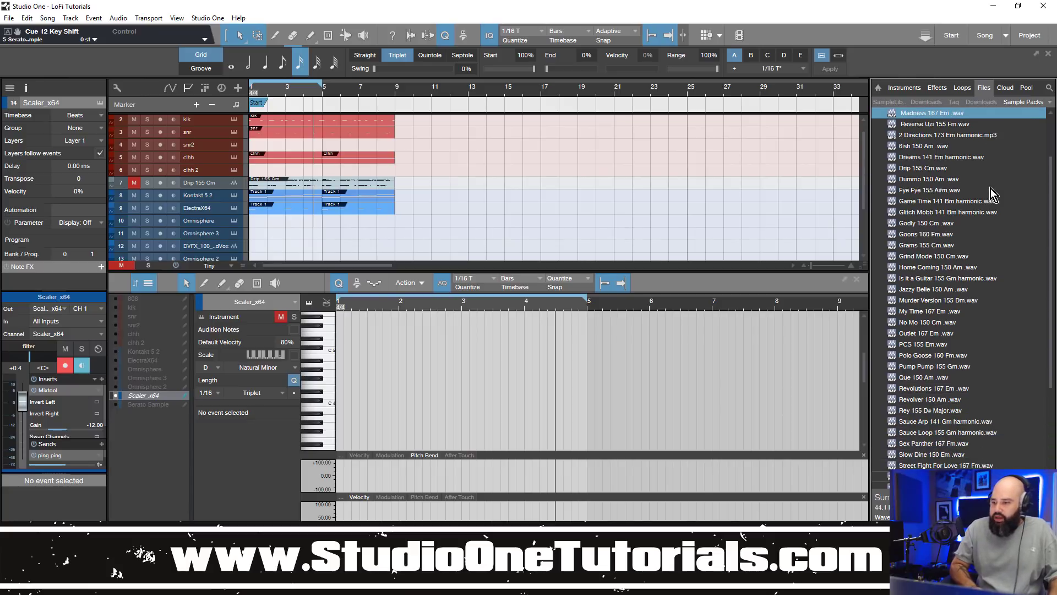
{"action": "key", "text": "Down"}
{"action": "key", "text": "Down"}
{"action": "key", "text": "Down"}
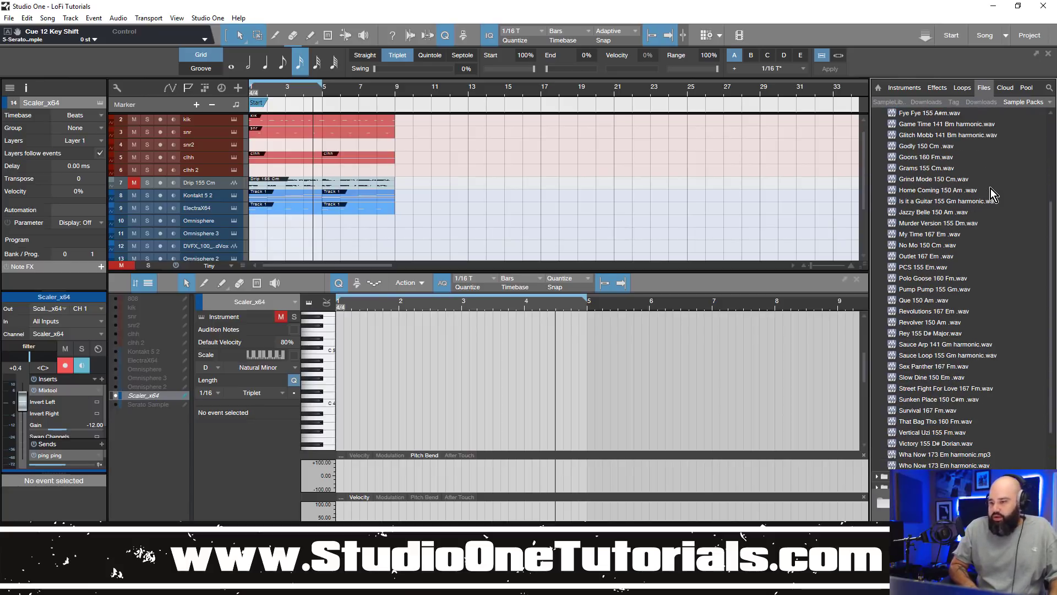